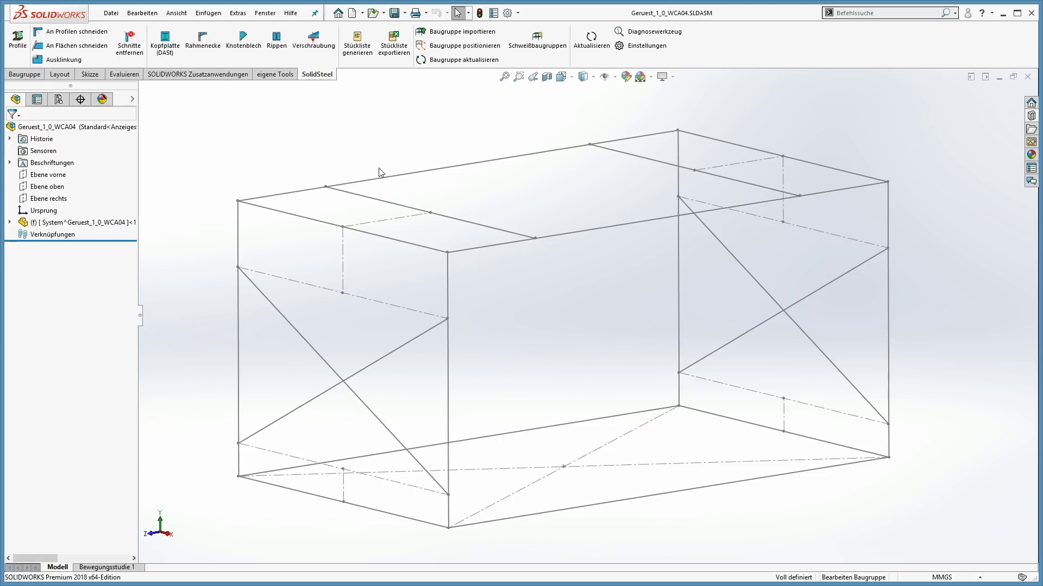
- Create HEB 240 columns on the four vertical corner lines of the frame, using DE profile type I, series HE-B
left_click(18, 40)
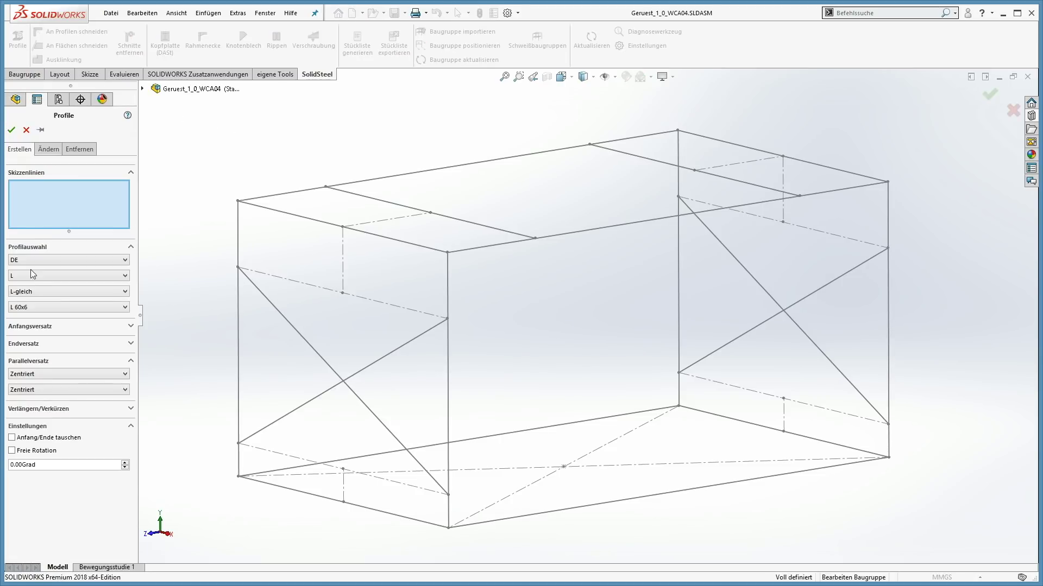
left_click(30, 277)
left_click(22, 315)
left_click(19, 292)
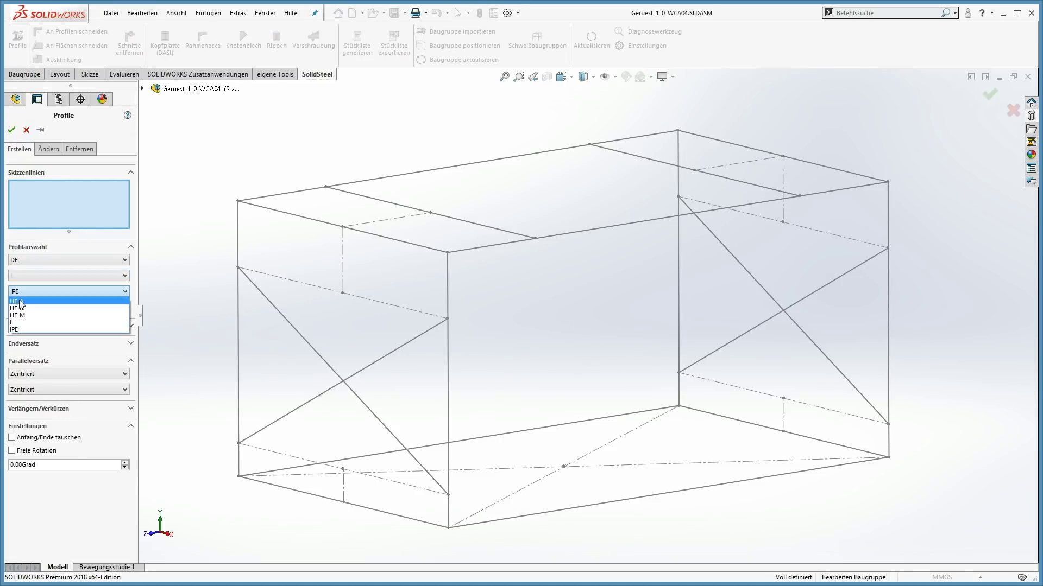
left_click(19, 309)
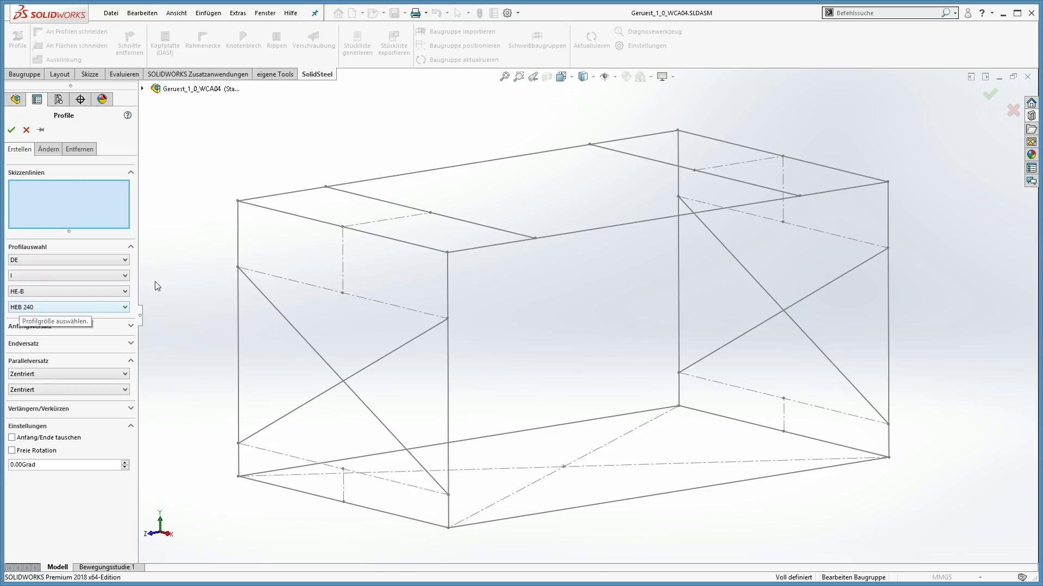
left_click(239, 228)
left_click(680, 146)
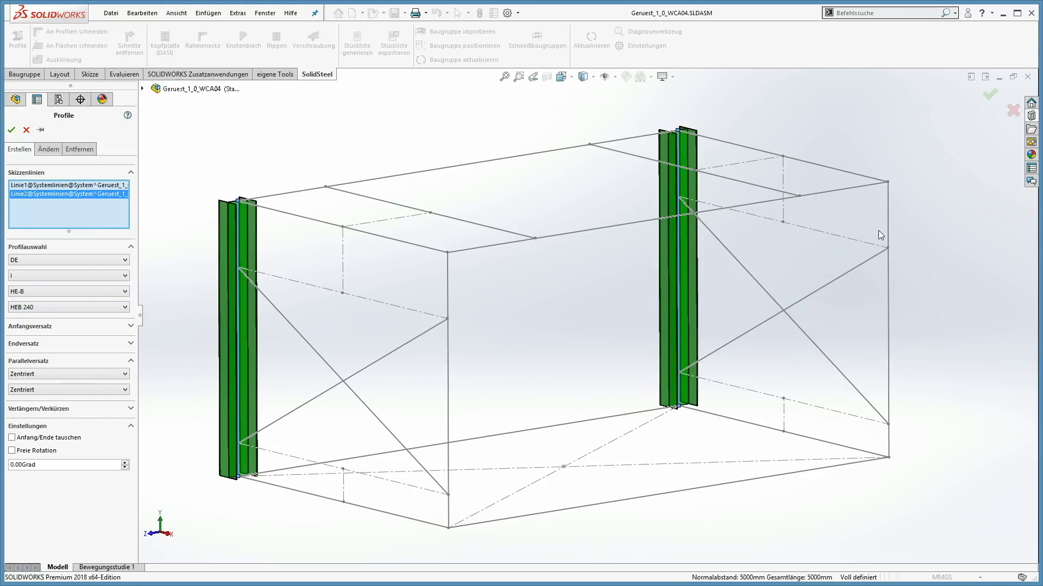
left_click(888, 225)
left_click(446, 283)
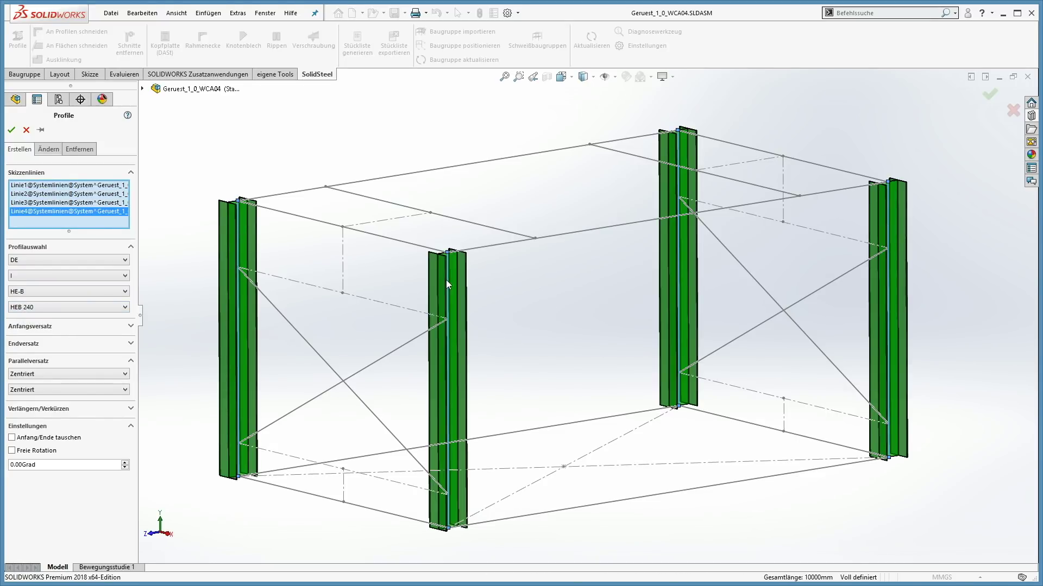
left_click(12, 131)
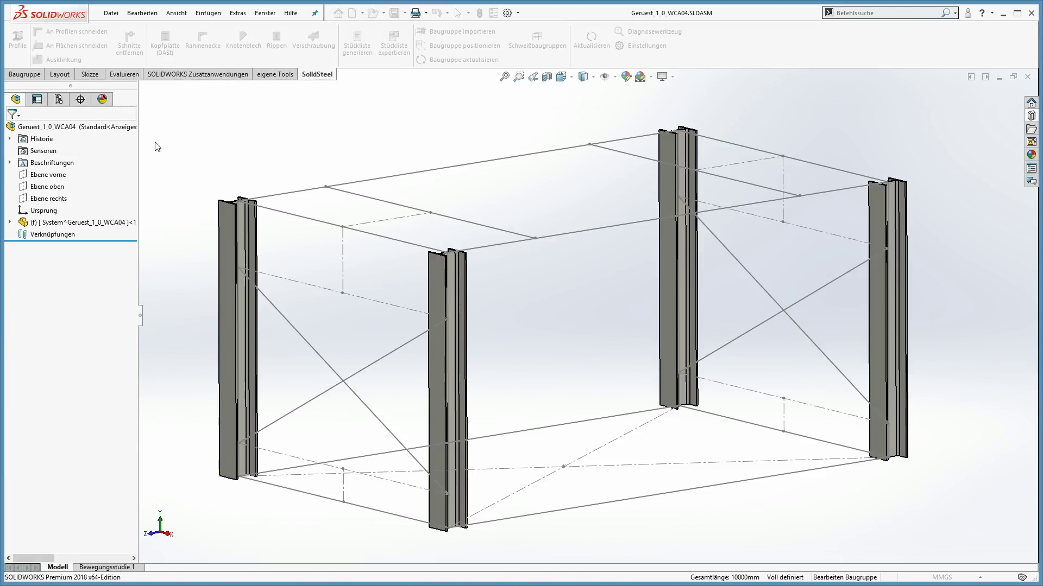
- Create HEB 240 beams on the four outer lines of the top rectangle with the vertical parallel offset set to Oben
left_click(378, 180)
left_click(450, 249)
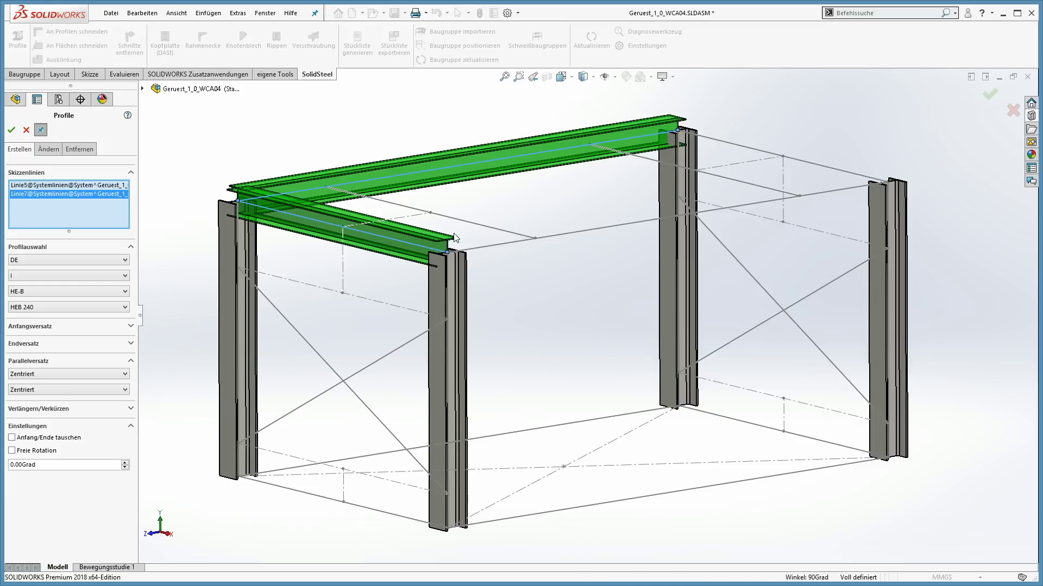
left_click(580, 231)
left_click(718, 139)
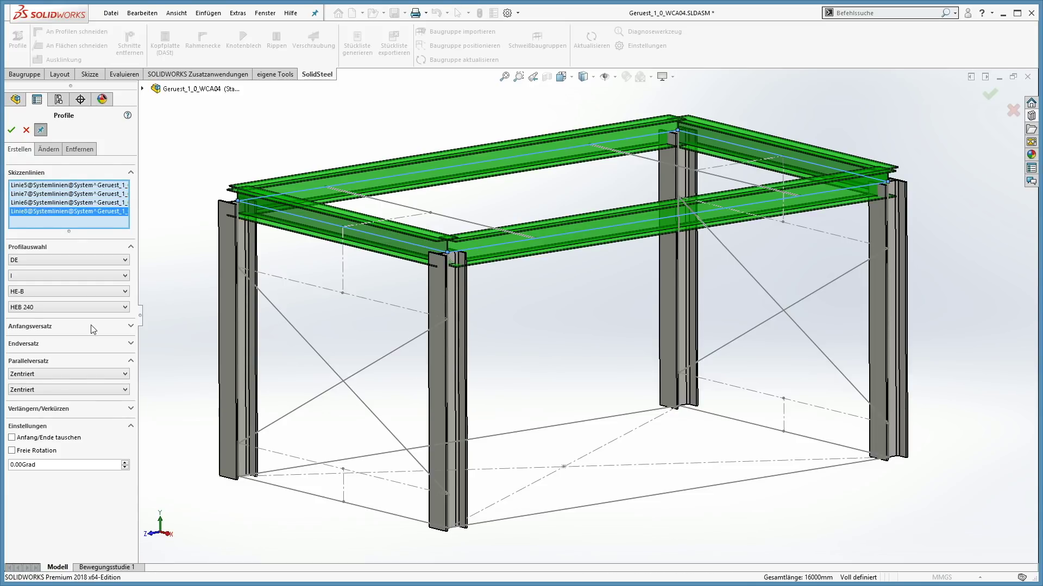
left_click(24, 392)
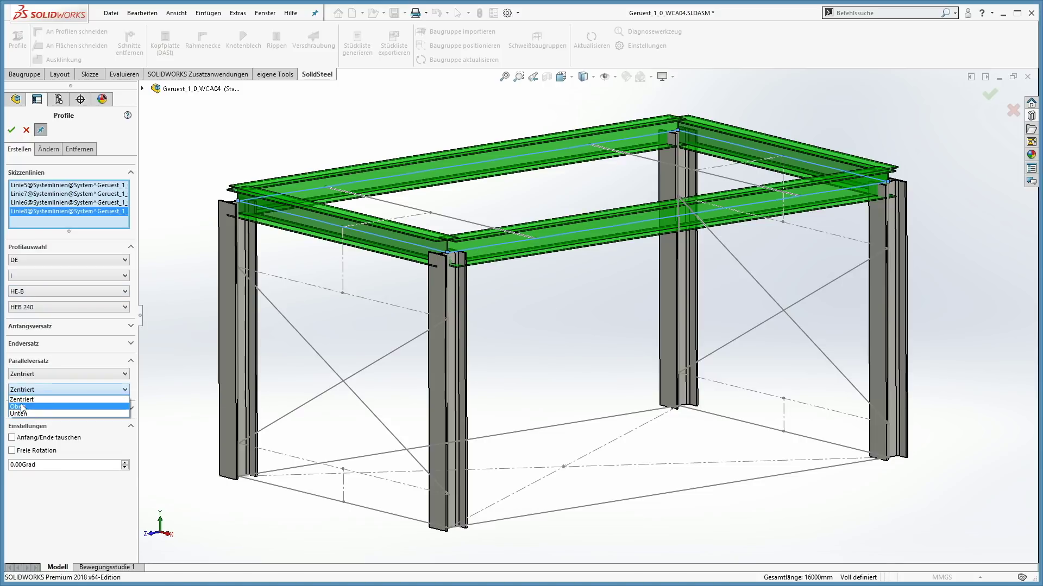
left_click(23, 405)
left_click(12, 130)
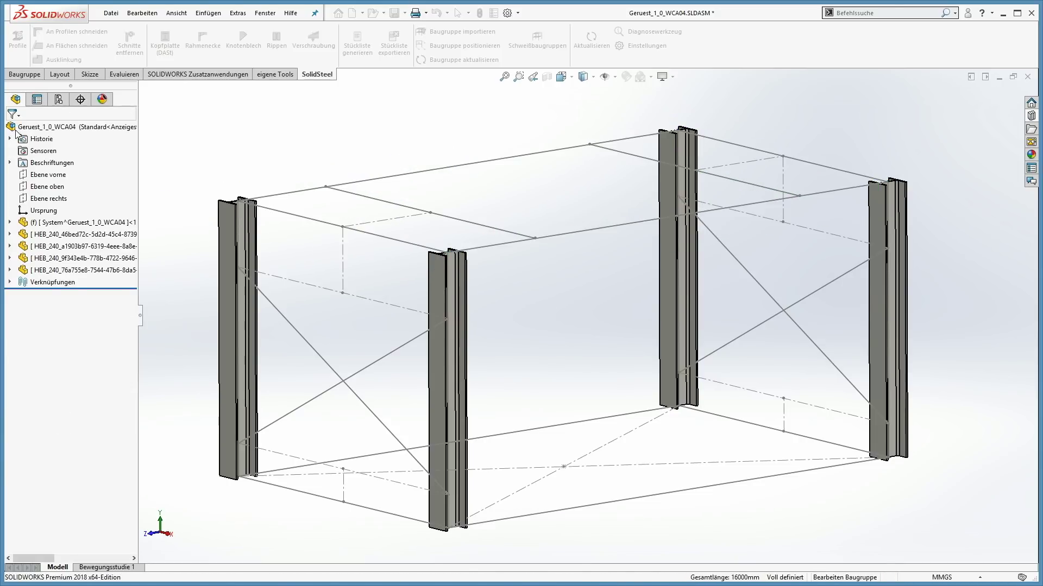
- Create an IPE 180 crossbeam on the top cross line nearest the front end, with the vertical parallel offset set to Oben
left_click(29, 292)
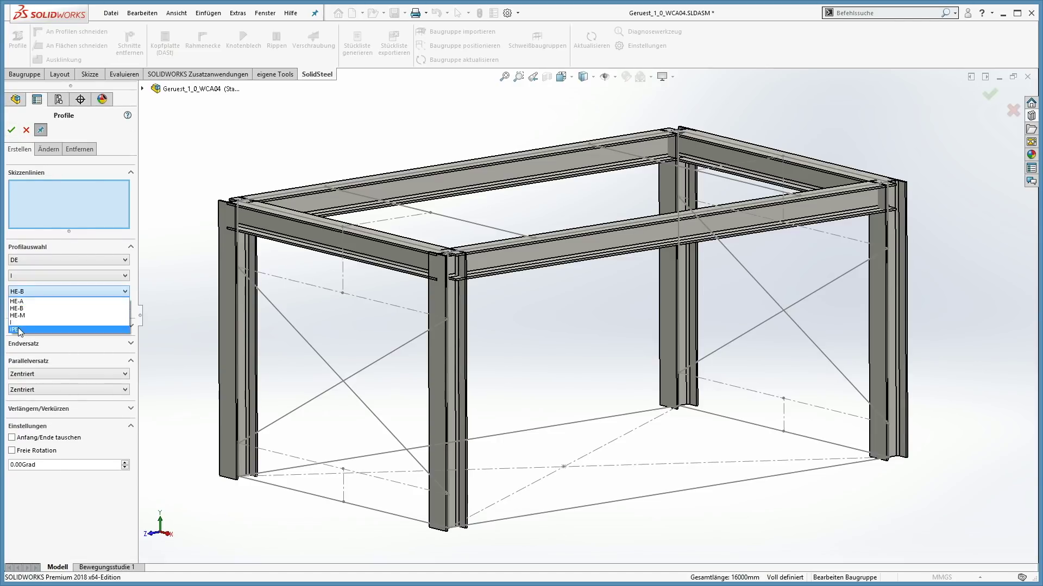
left_click(18, 328)
left_click(33, 307)
left_click(31, 346)
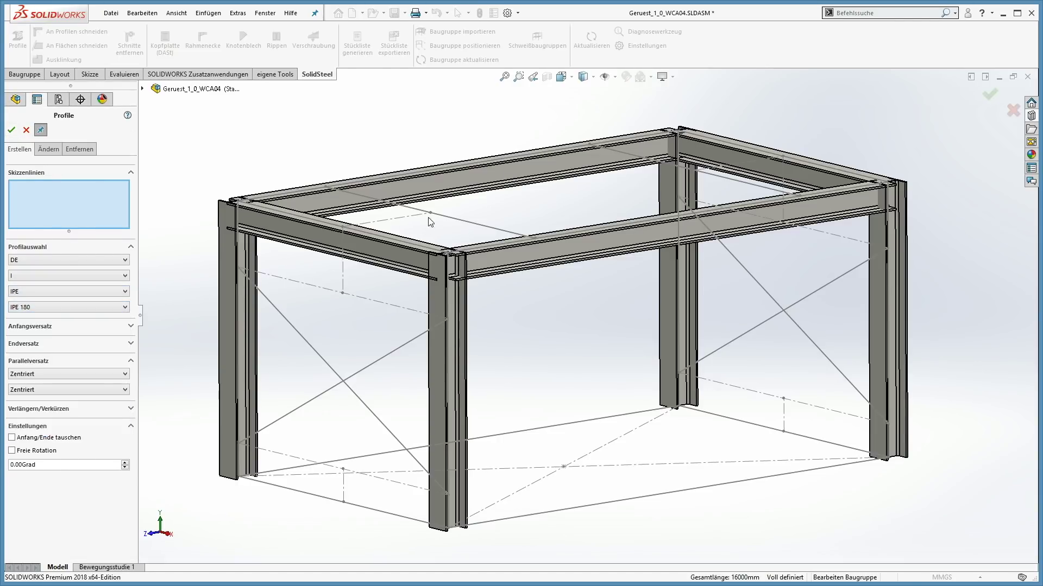
left_click(449, 217)
left_click(37, 390)
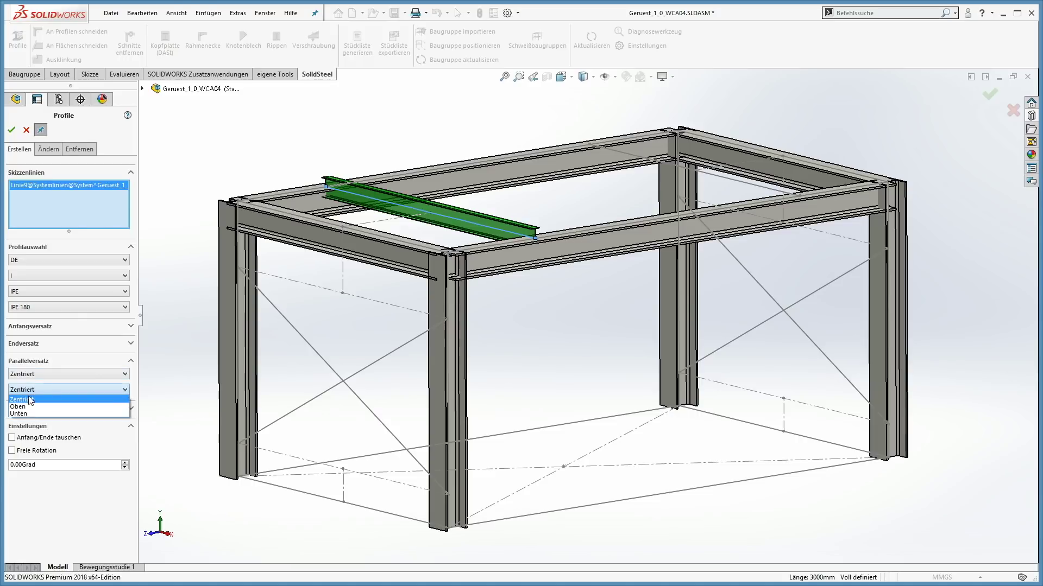
left_click(21, 406)
left_click(11, 131)
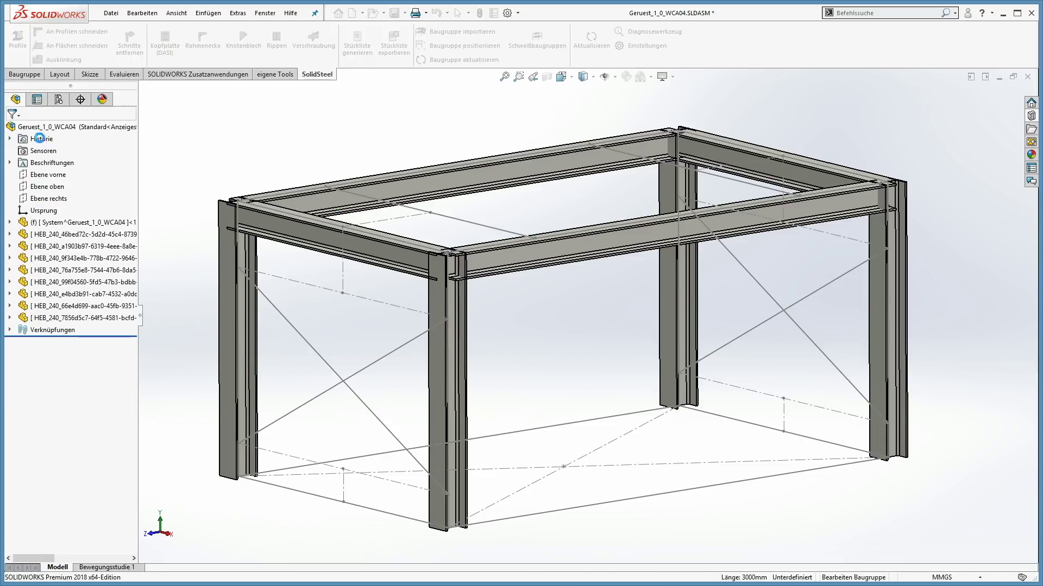
- Assign an IPE 140 profile to the front end diagonal that runs from the lower outer column up to the near column
left_click(46, 307)
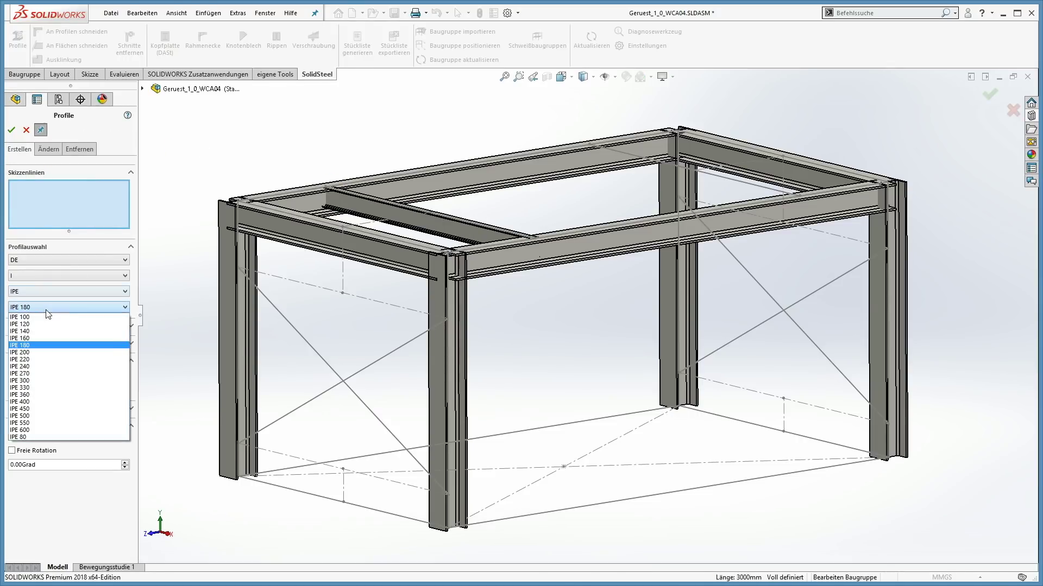
left_click(36, 339)
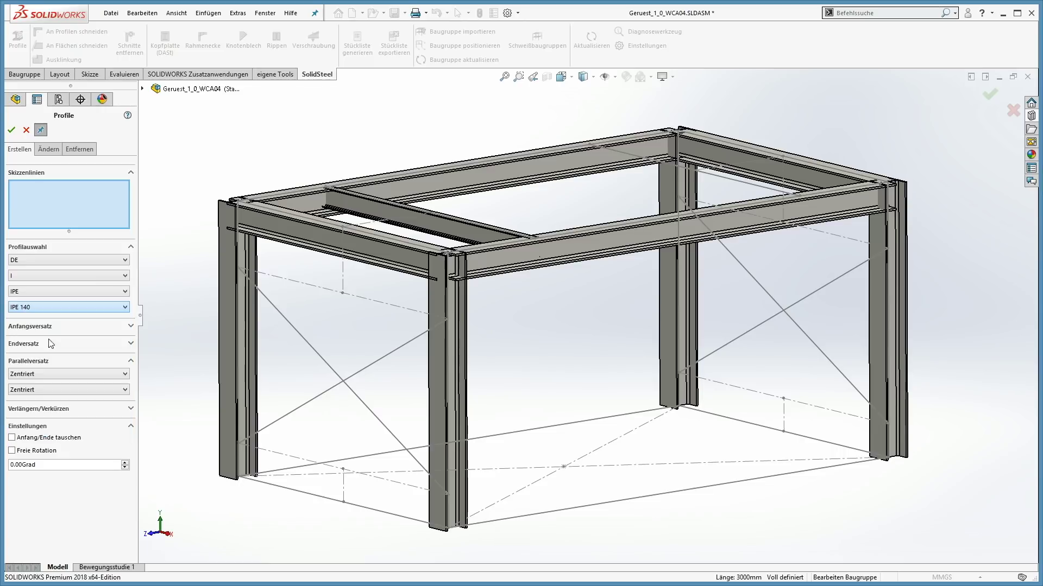
left_click(306, 409)
scroll(305, 409, "down", 5)
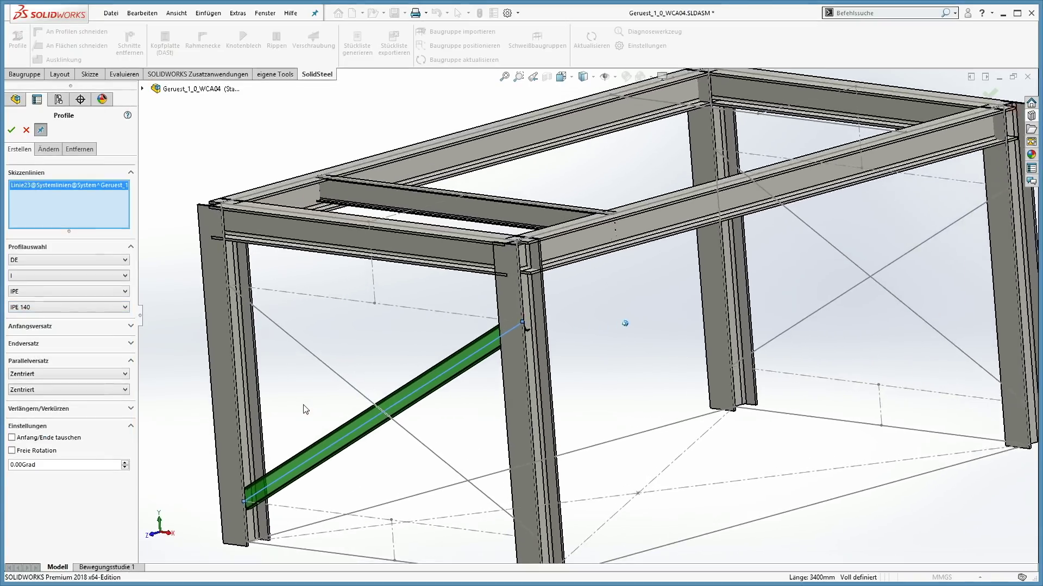
scroll(304, 408, "down", 3)
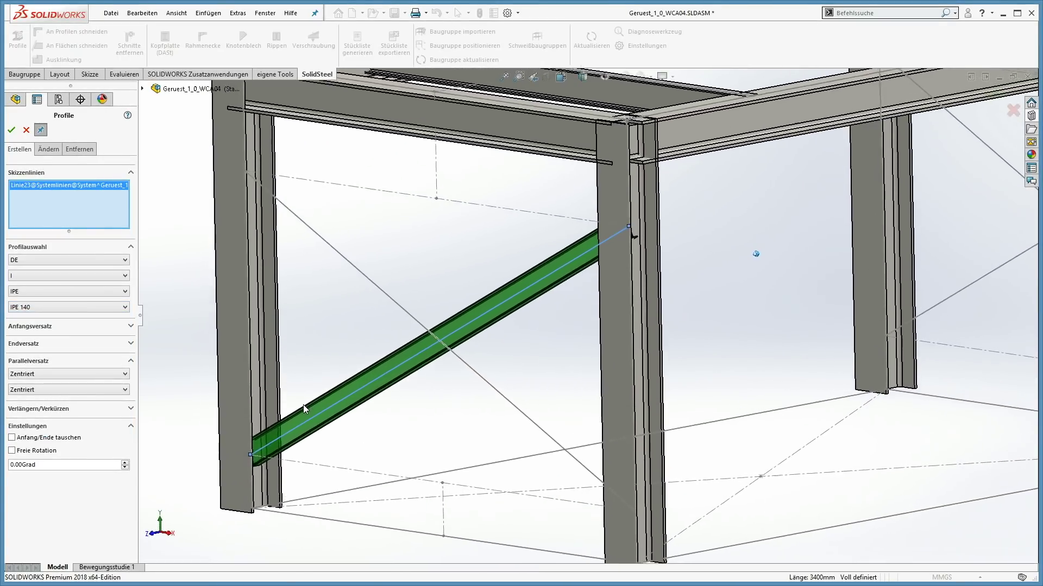
- Set the diagonal brace's vertical start offset to 250 mm and end offset to -250 mm, and create the profile
left_click(29, 329)
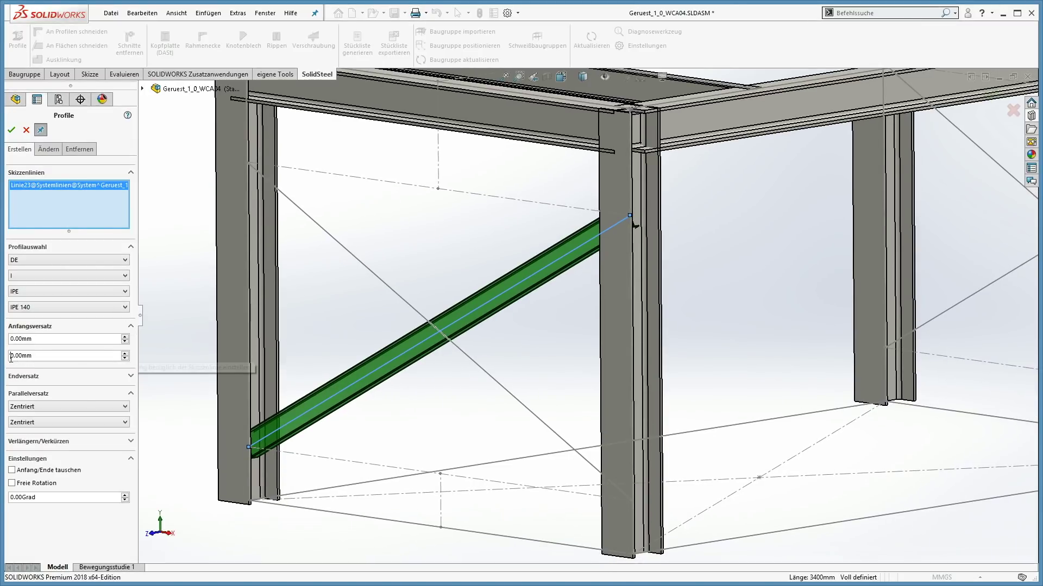
key("Return")
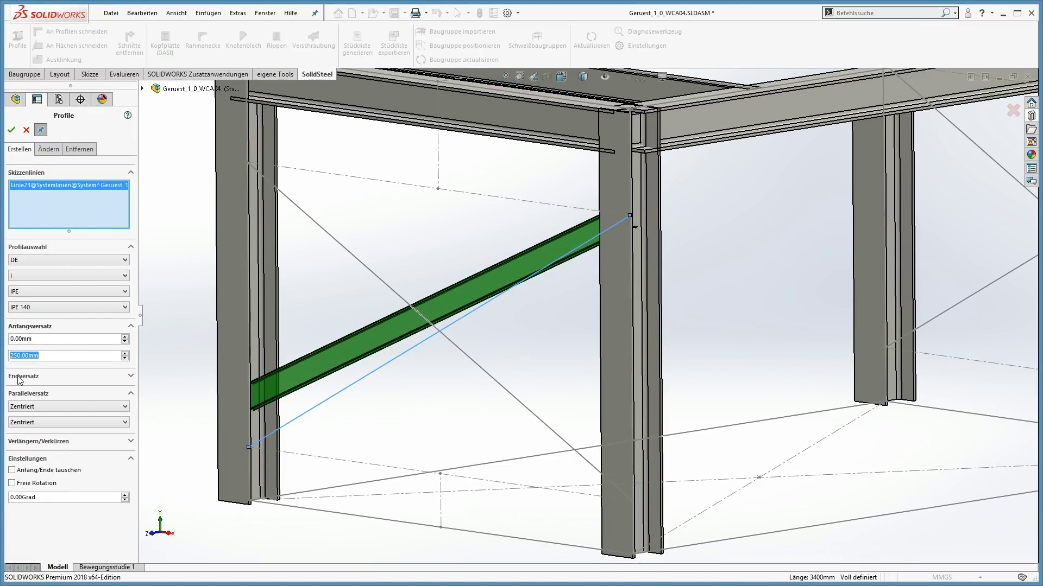
left_click(20, 376)
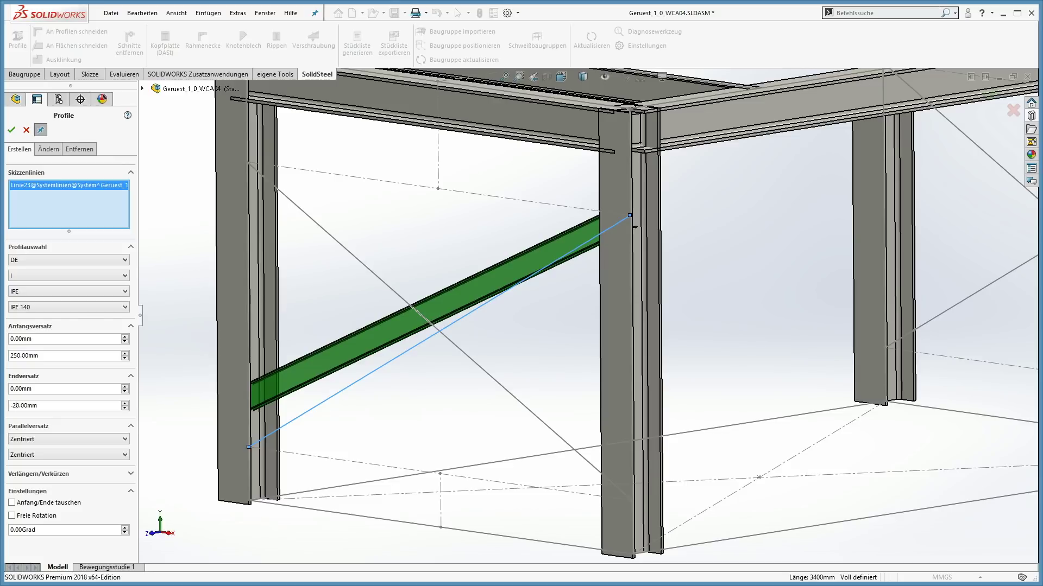
key("Return")
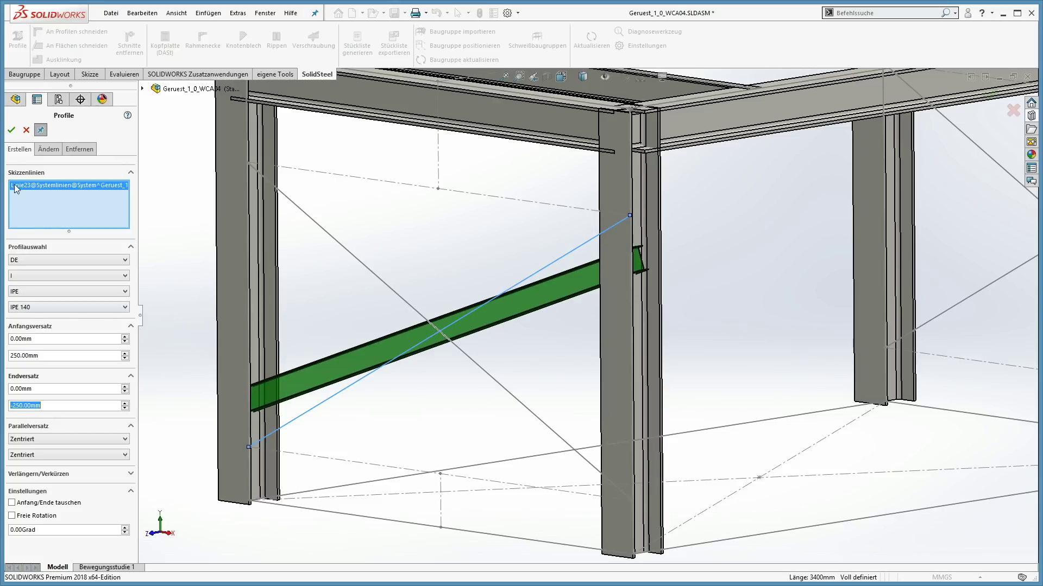
left_click(12, 131)
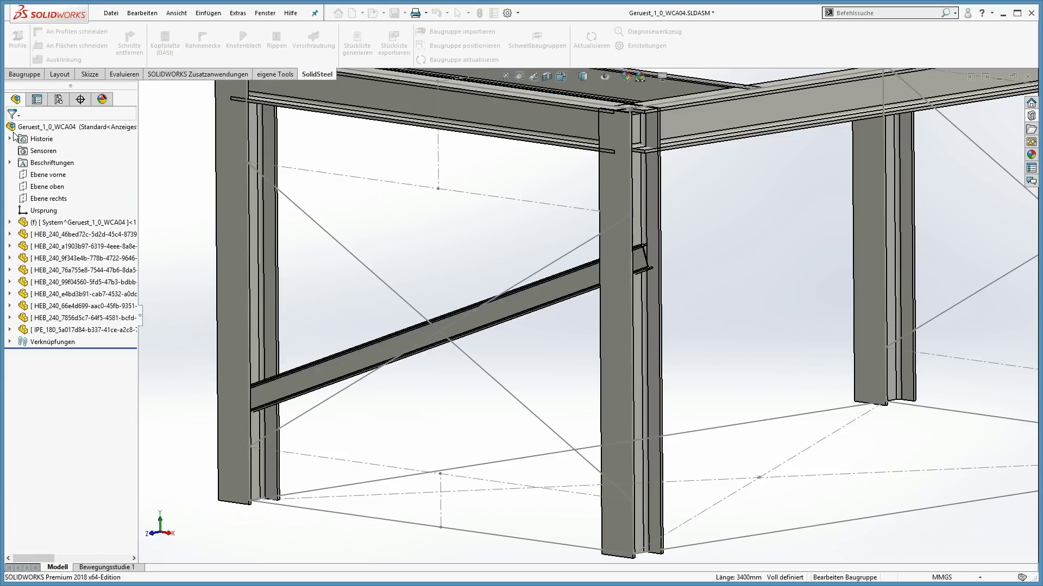
- Assign an IPE 300 profile to the remaining top cross line at the far end, with the vertical parallel offset set to Oben
scroll(428, 188, "up", 6)
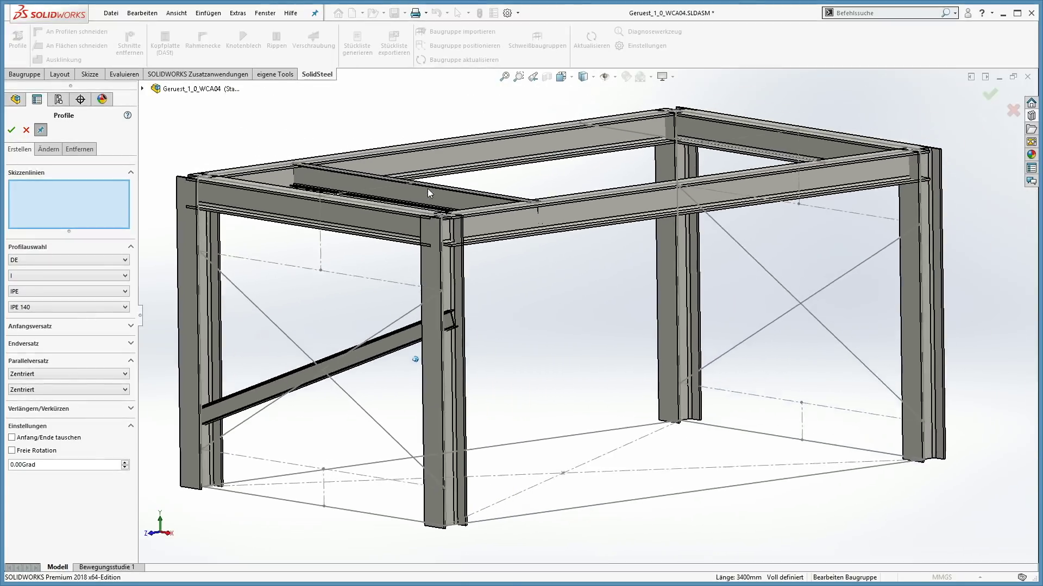
scroll(429, 192, "down", 8)
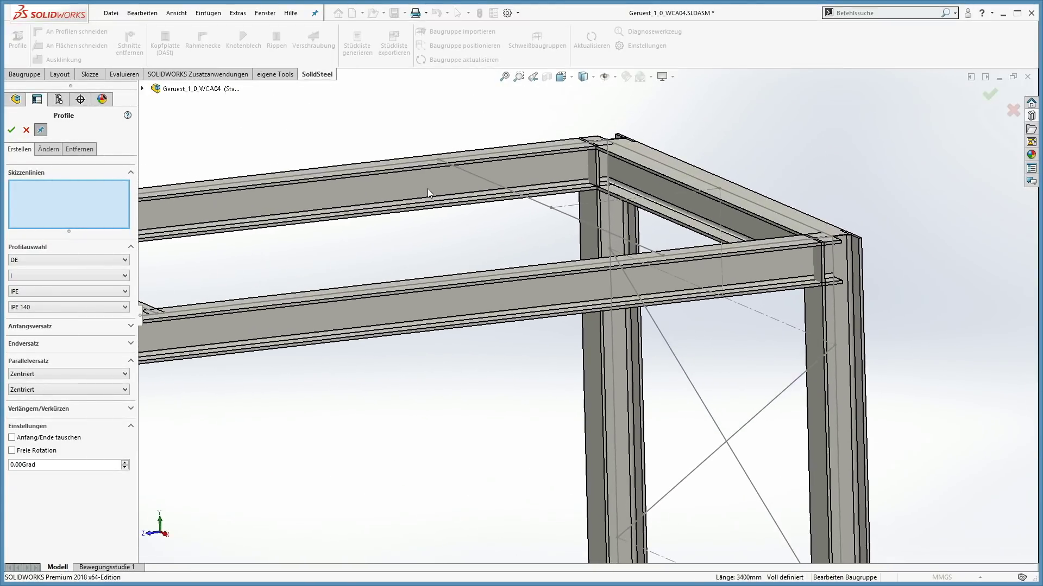
left_click(67, 307)
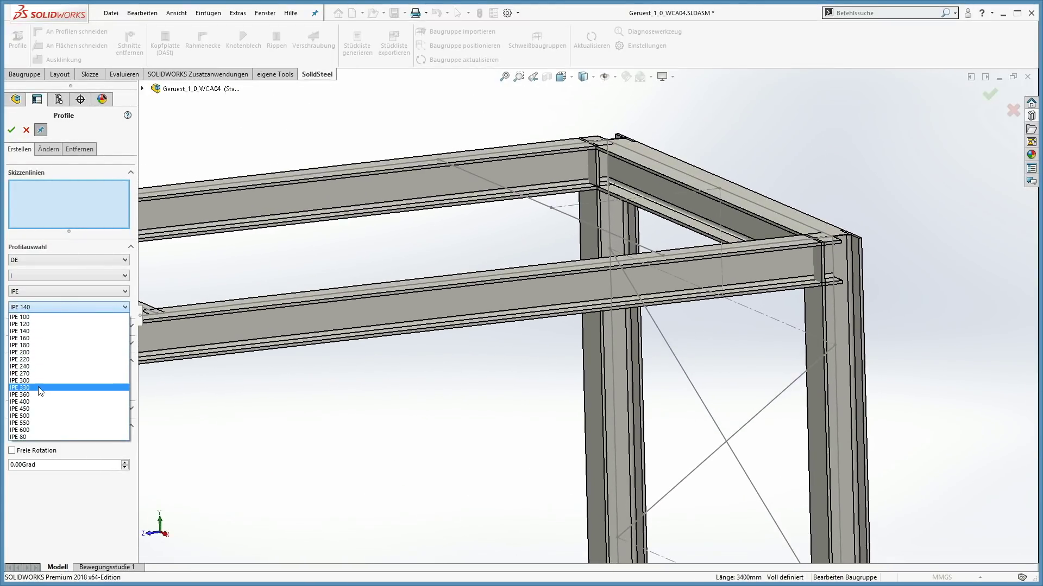
left_click(32, 381)
left_click(524, 197)
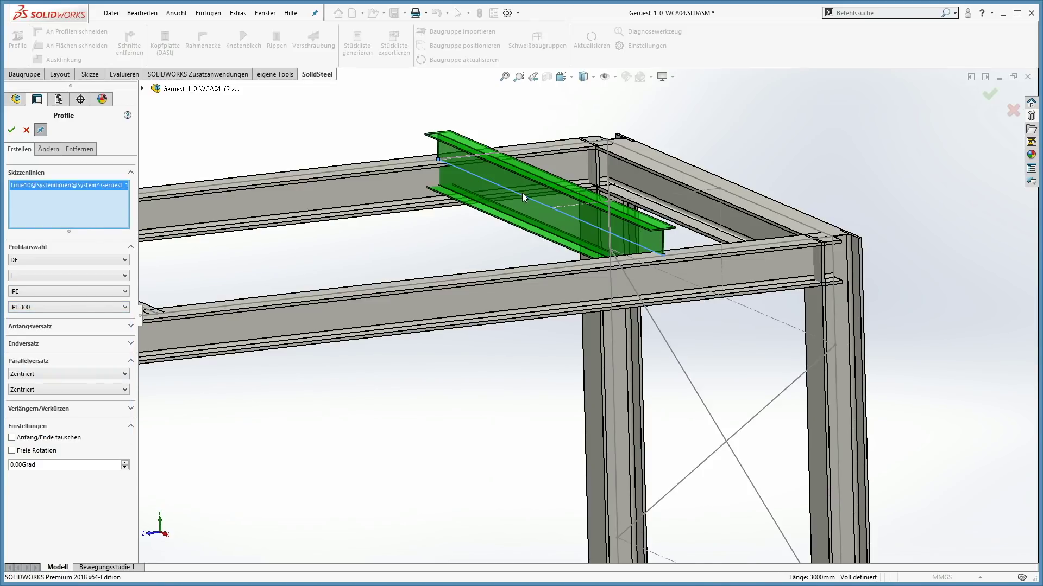
left_click(60, 389)
left_click(25, 401)
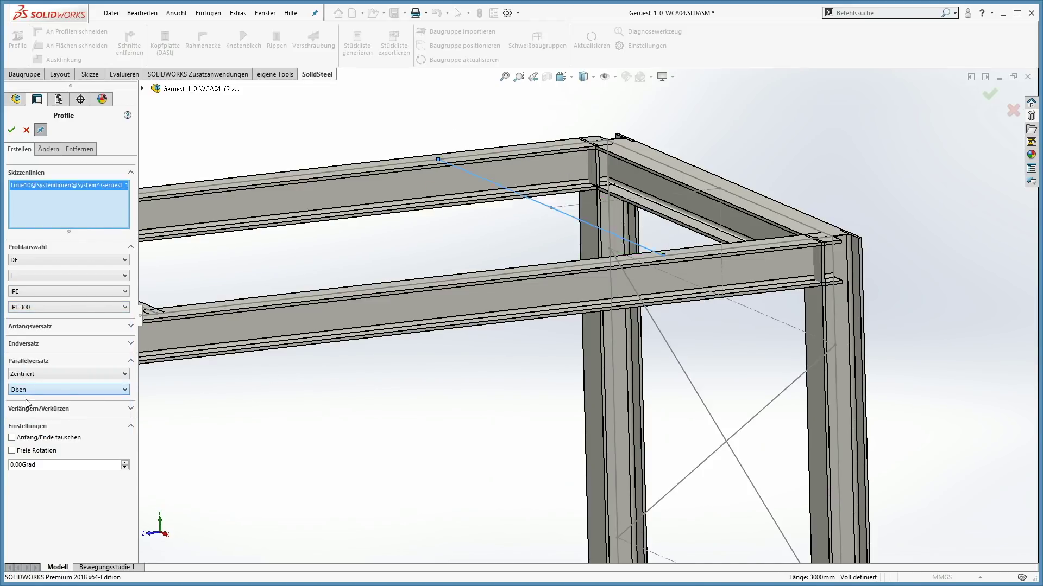
- Set both the vertical start offset and the vertical end offset of the IPE 300 beam to -240 mm
left_click(27, 327)
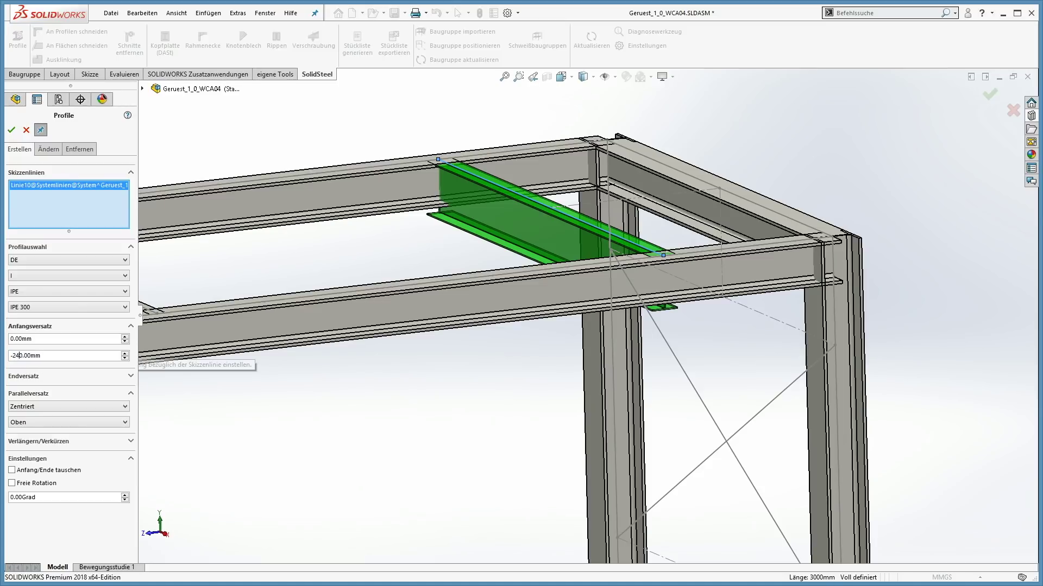
key("Return")
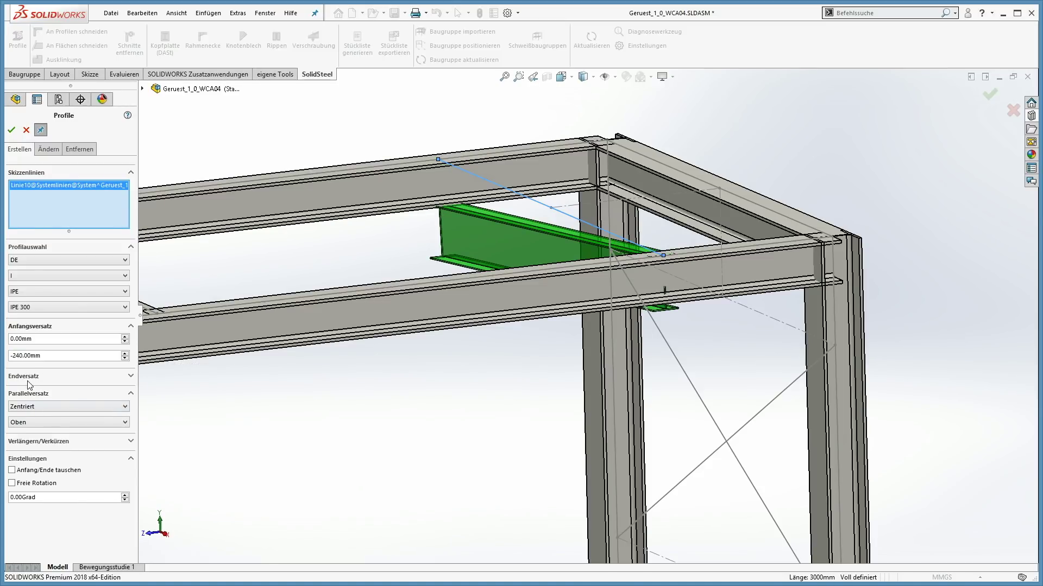
left_click(28, 380)
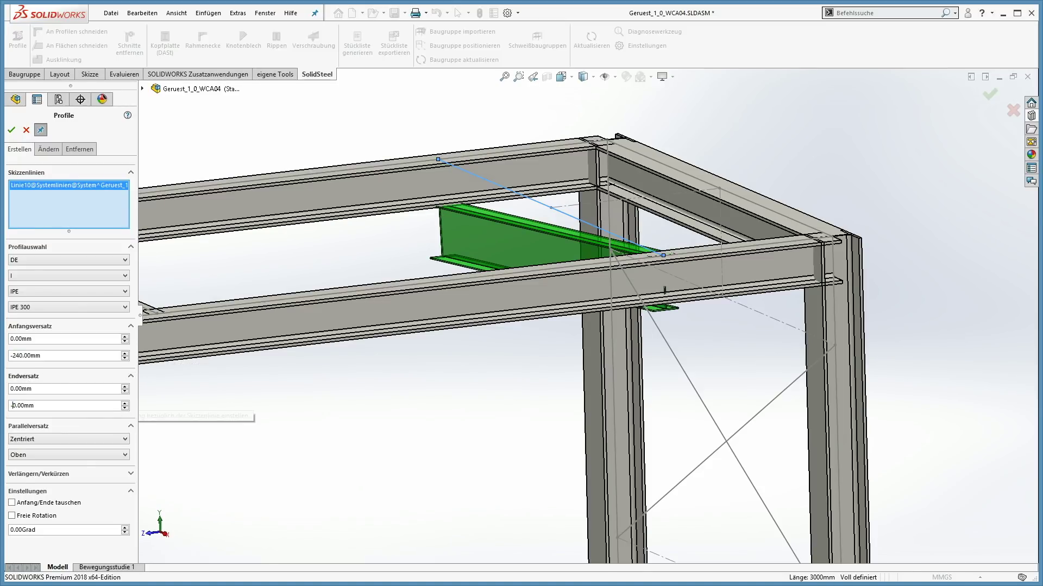
key("Return")
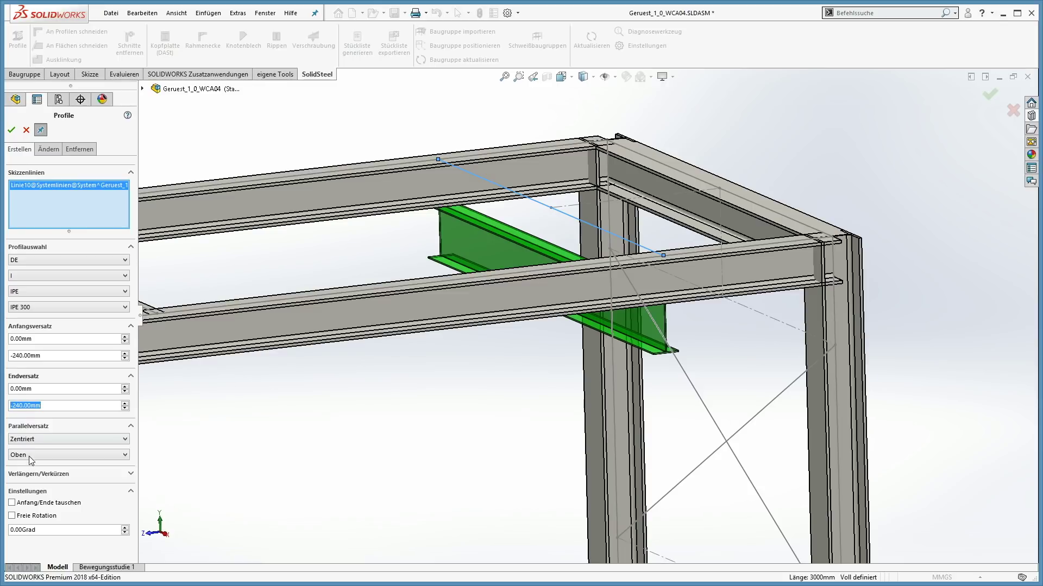
- Extend the IPE 300 beam by 120 mm at its start and 1000 mm at its end, and create it
left_click(32, 474)
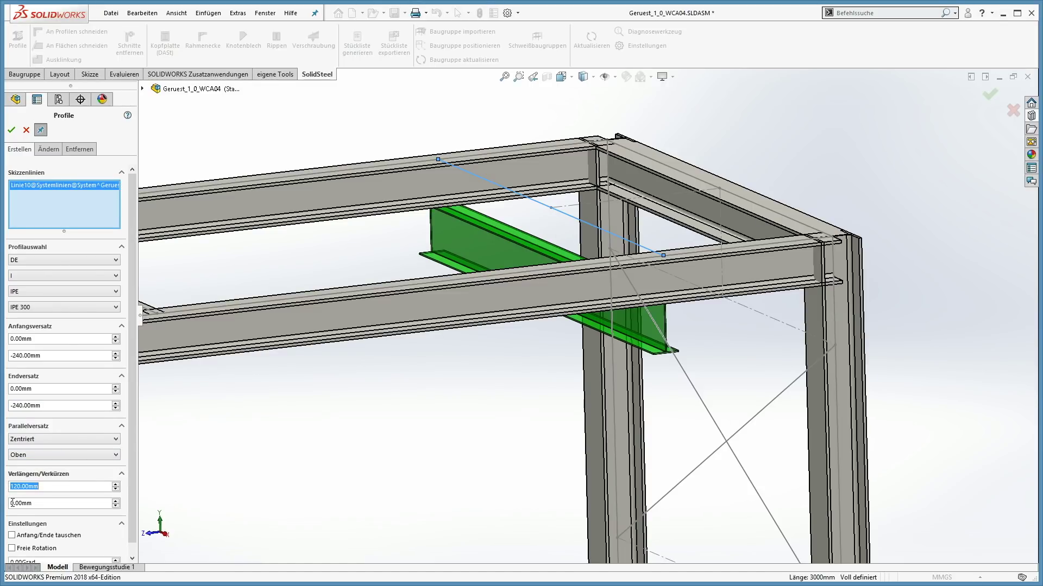
left_click(12, 503)
key("Return")
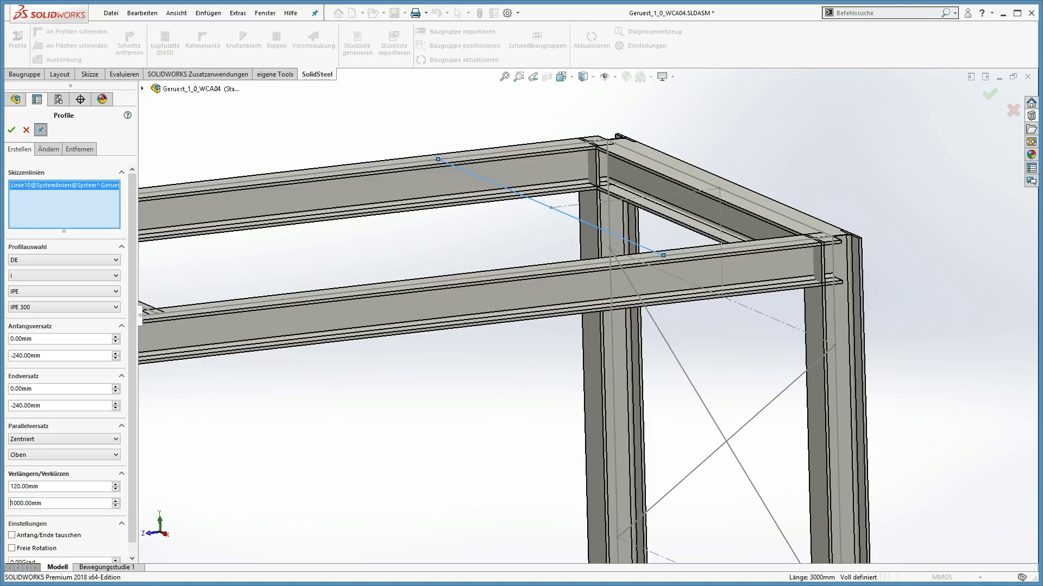
left_click(10, 129)
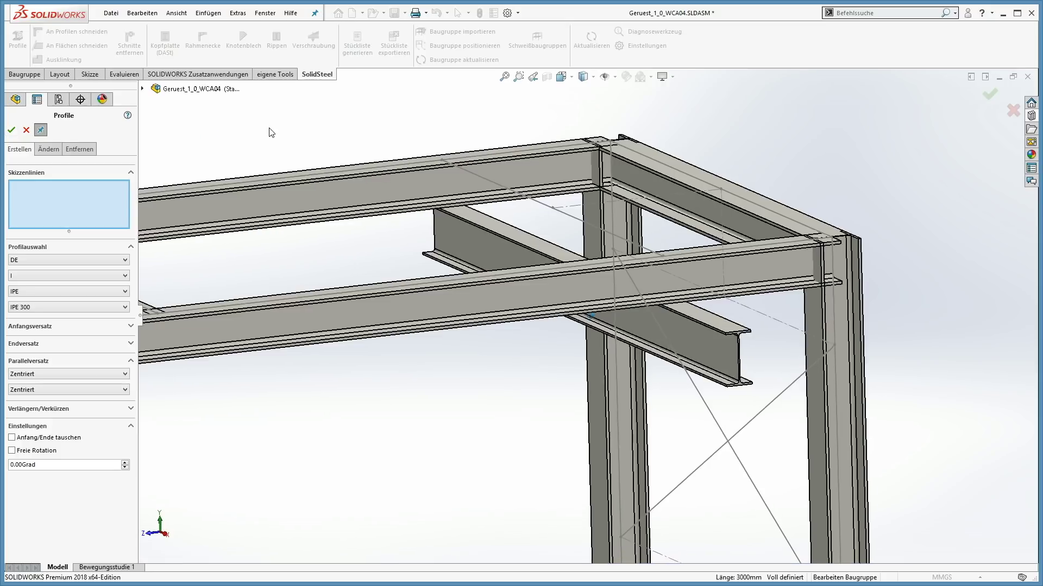
- Assign the equal-leg angle profile L 60x6 to the two crossing diagonal lines between the far-end columns
key("Left")
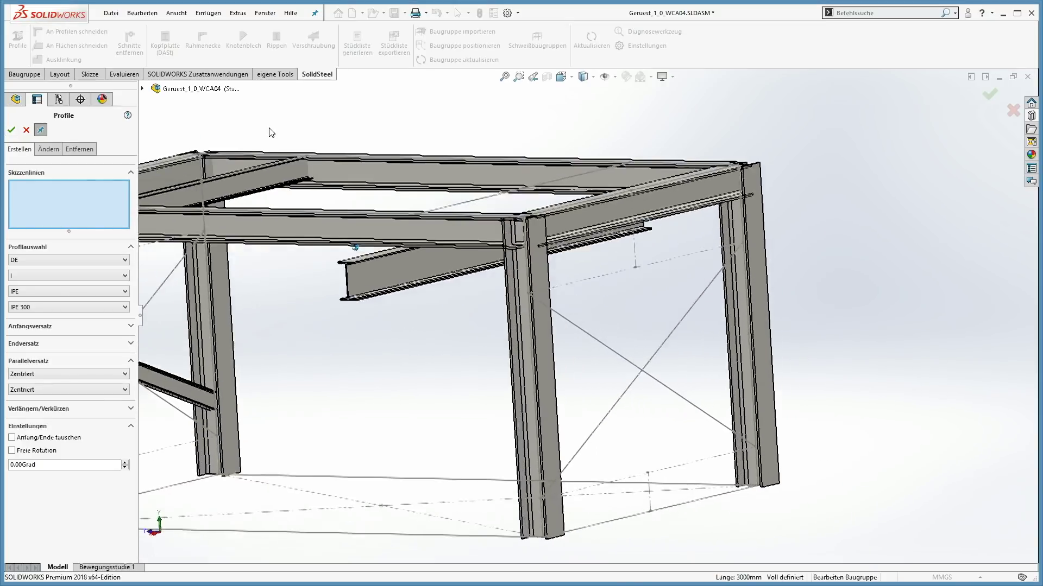
key("shift+z")
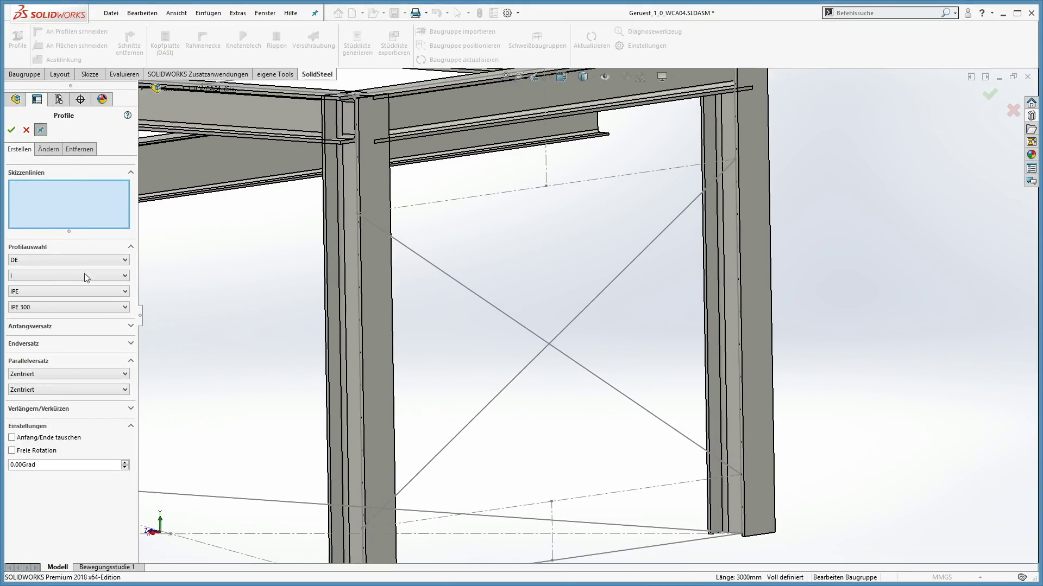
left_click(84, 275)
left_click(97, 304)
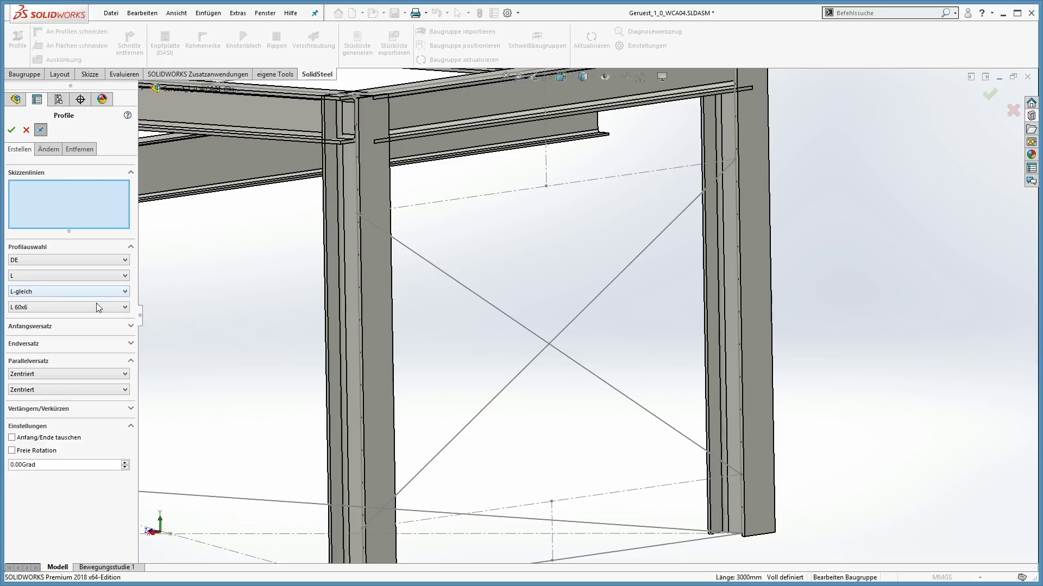
left_click(507, 315)
left_click(527, 367)
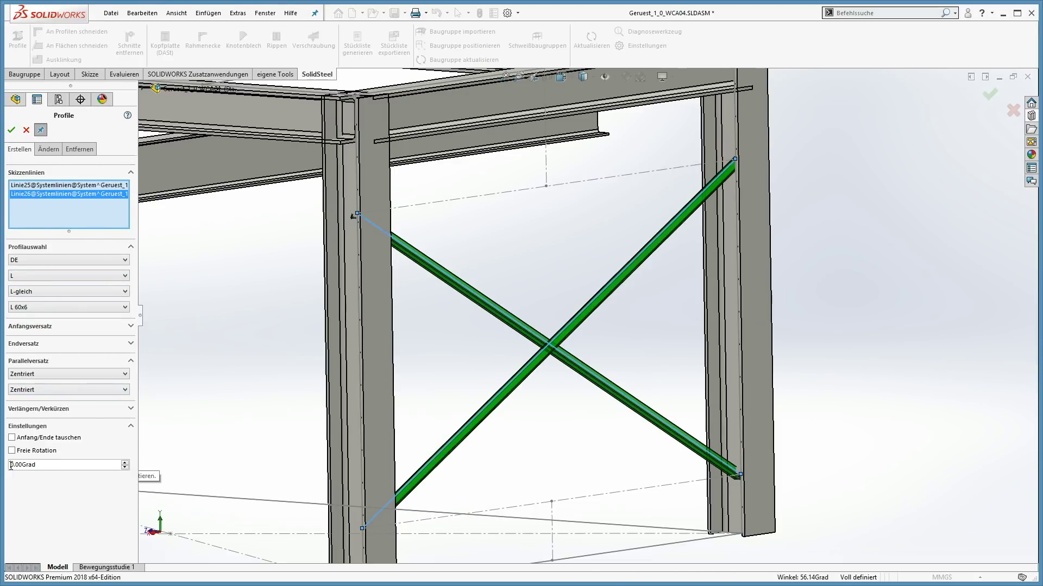
- Rotate both L 60x6 braces by 270 degrees, set their vertical parallel offset to Unten, create them and finish profile placement
key("Return")
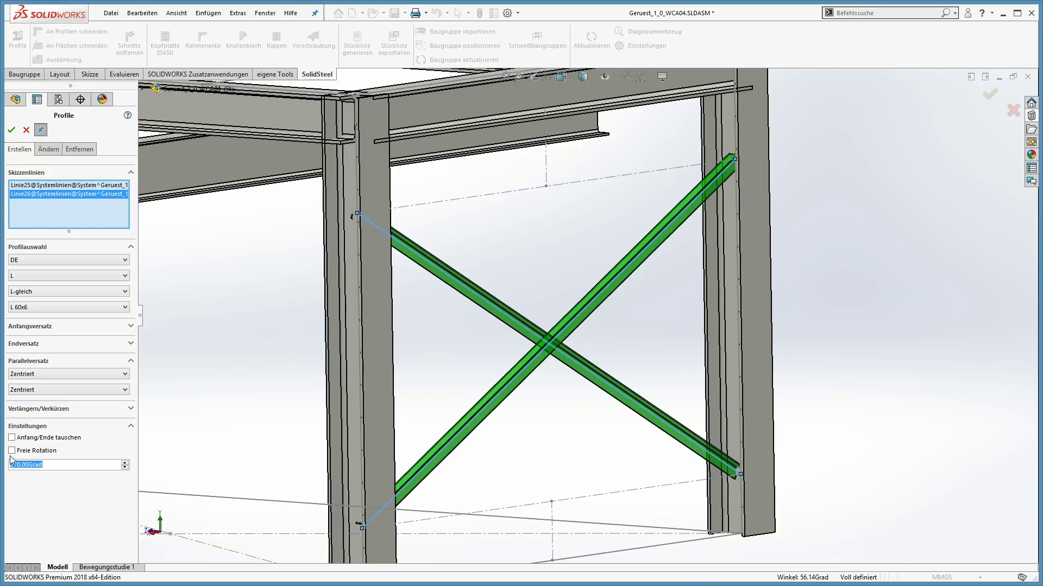
left_click(25, 392)
left_click(23, 416)
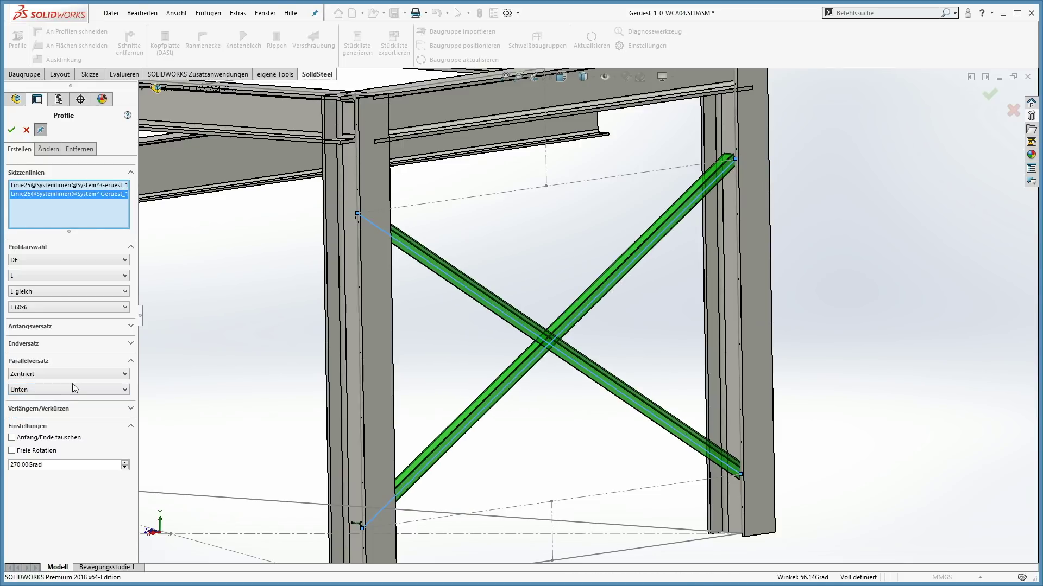
left_click(10, 130)
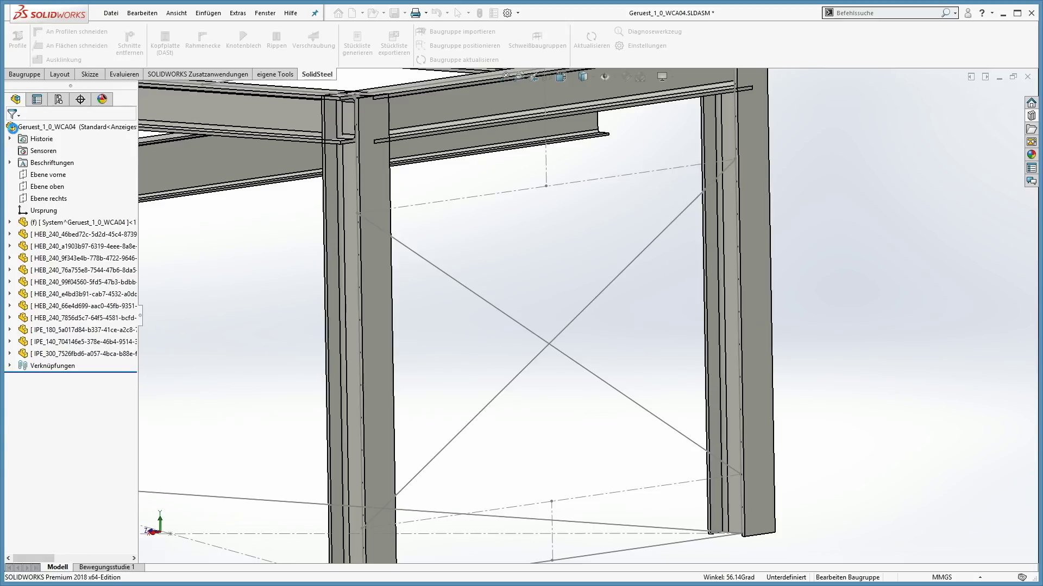
key("Return")
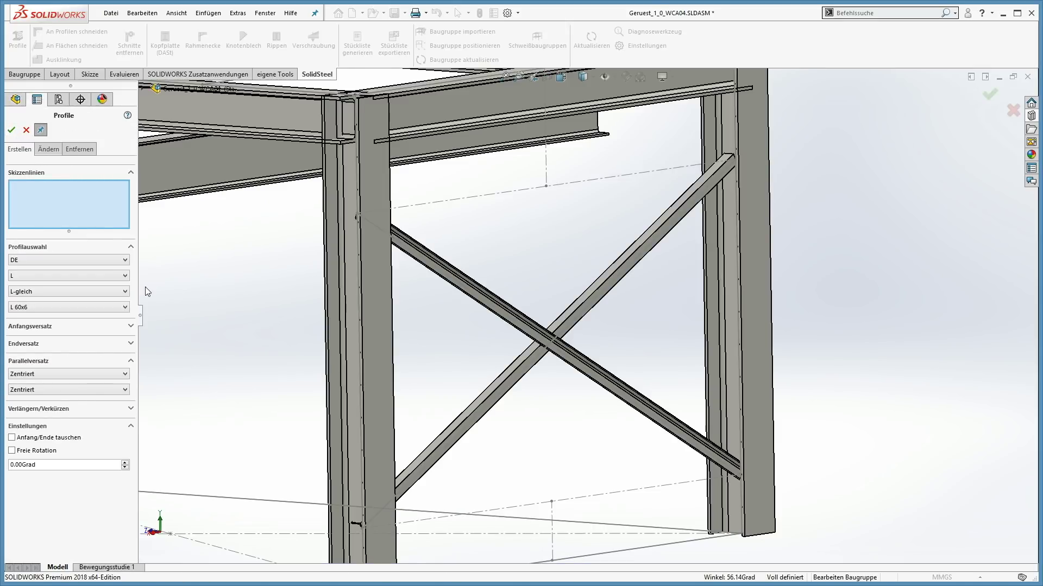
key("Left")
key("Left")
key("Left")
key("f")
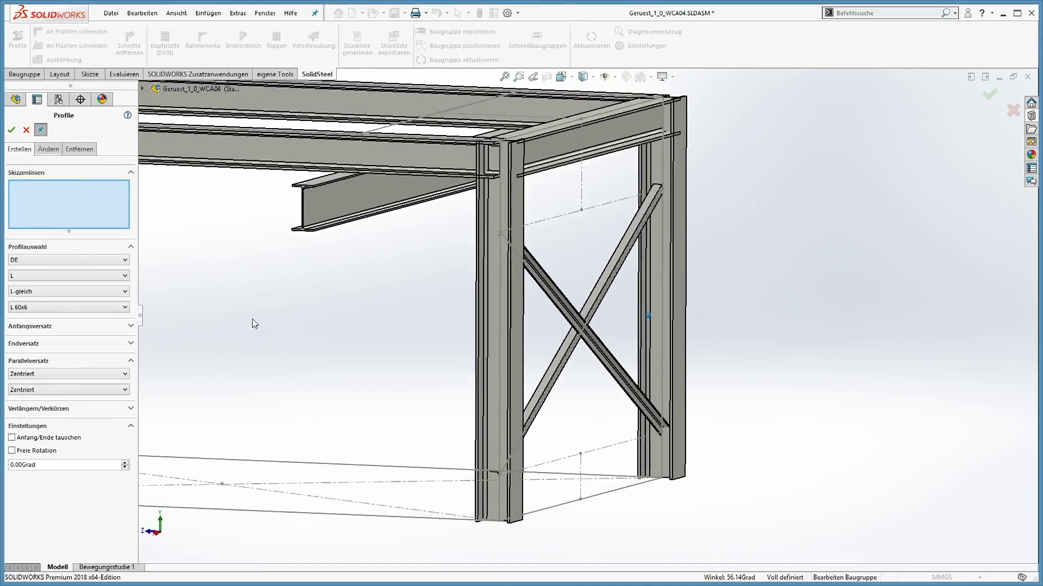
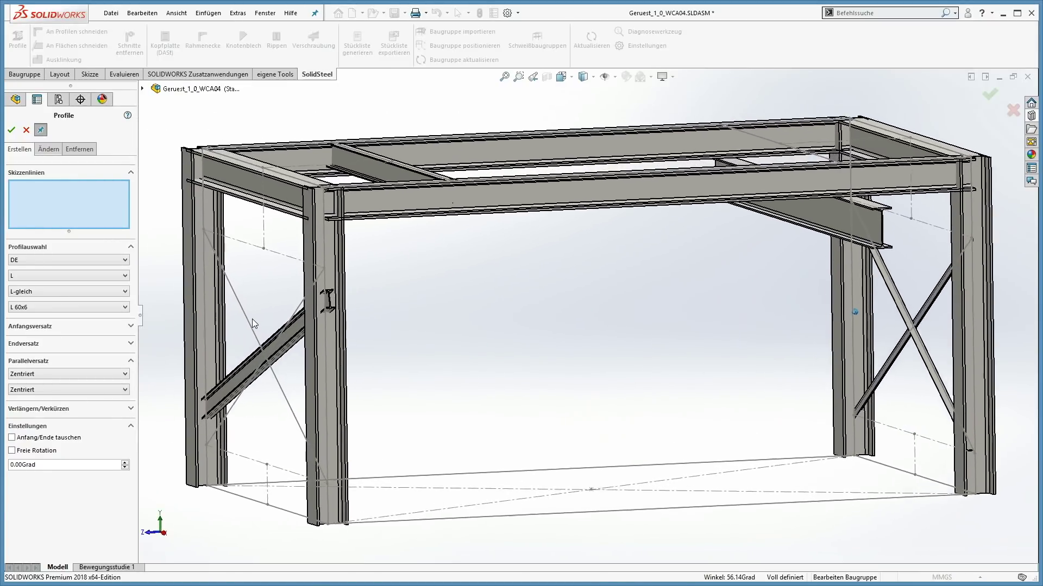
left_click(26, 130)
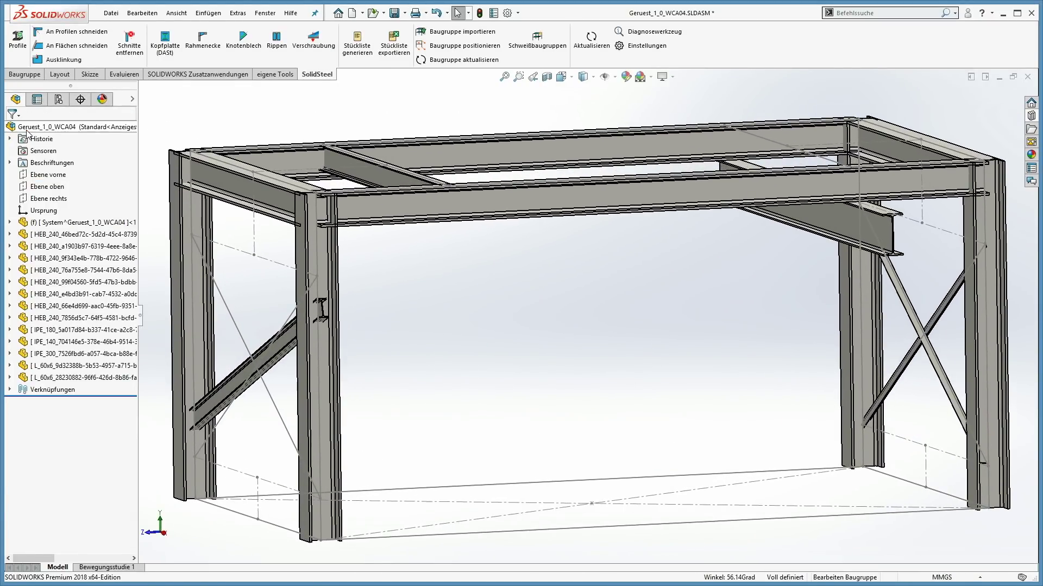
- Cut the HEB 240 cross beam at the near end against its two columns with a butt cut (Stoßschnitt)
left_click(72, 35)
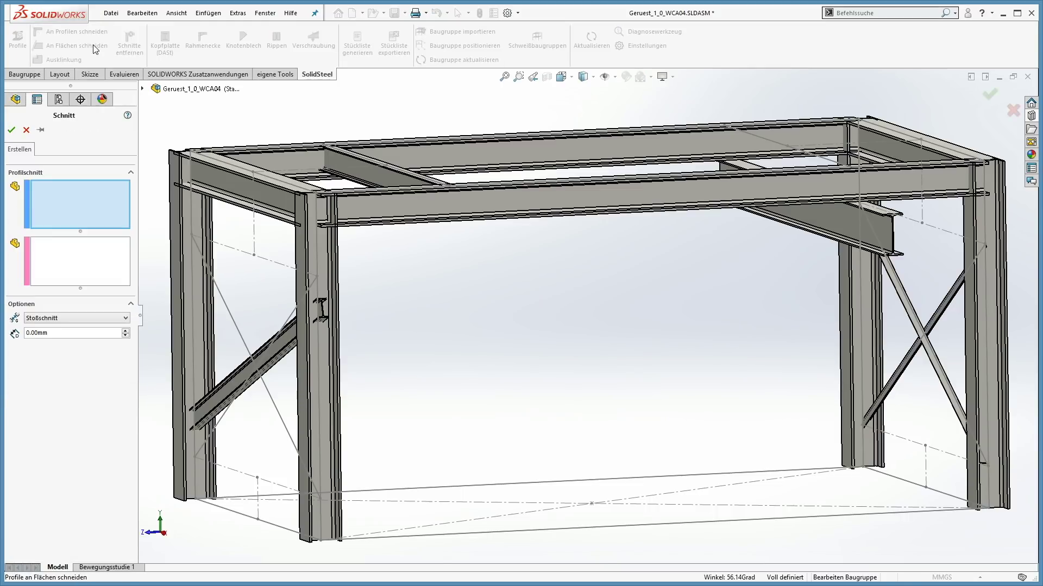
scroll(192, 123, "down", 5)
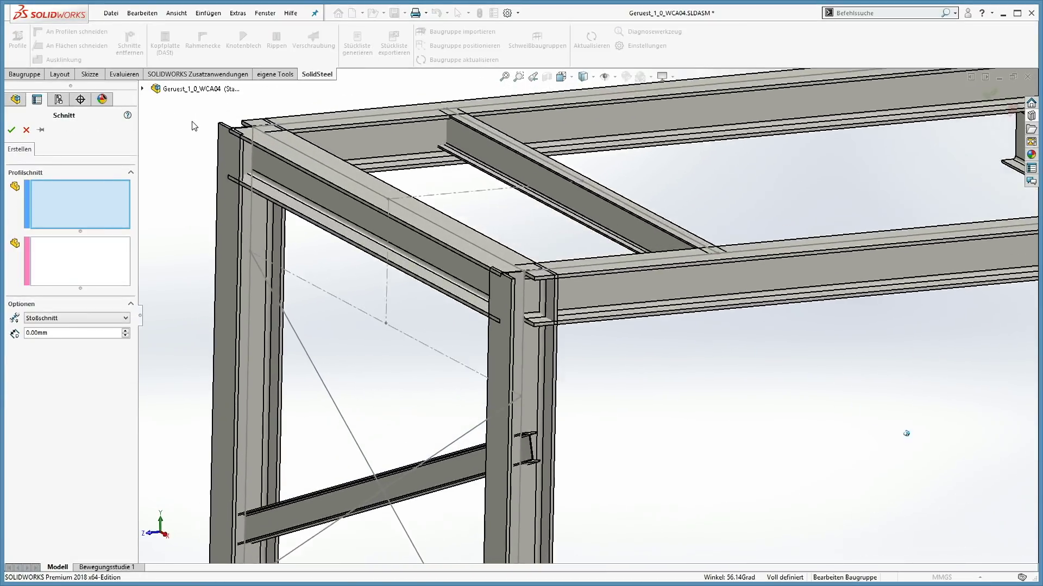
scroll(194, 127, "down", 2)
left_click(343, 198)
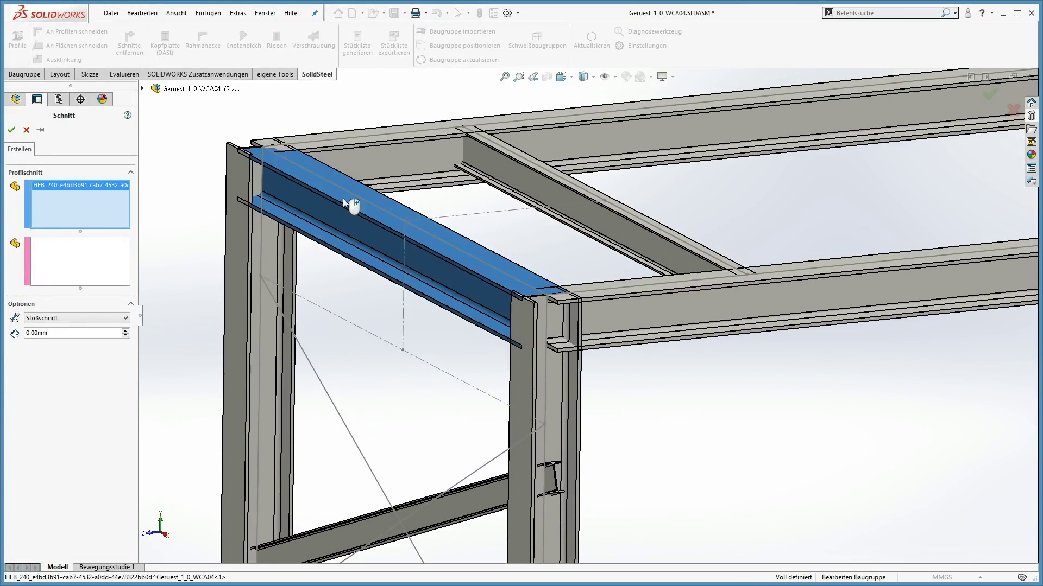
left_click(242, 235)
left_click(518, 363)
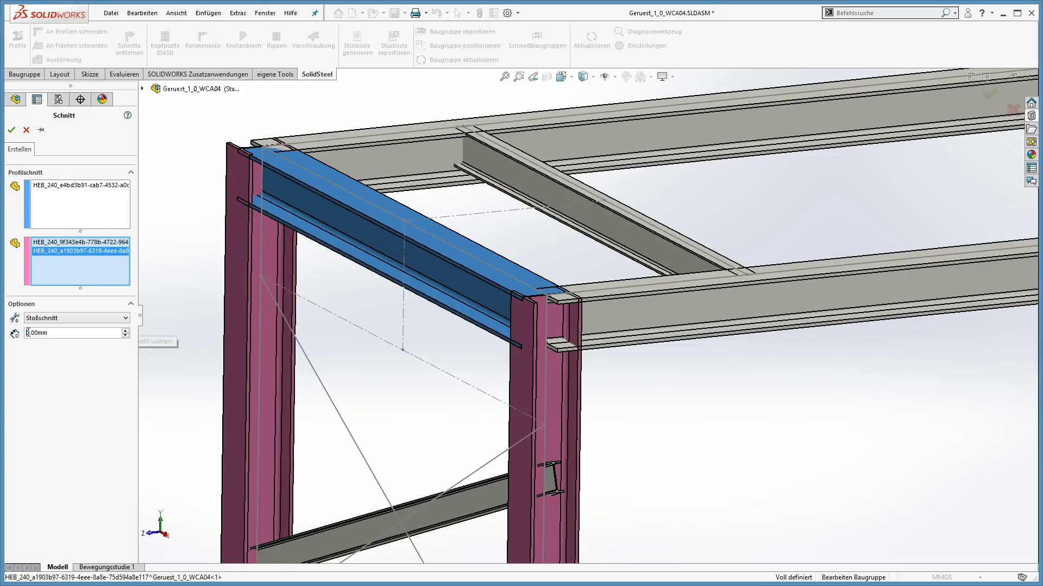
left_click(11, 130)
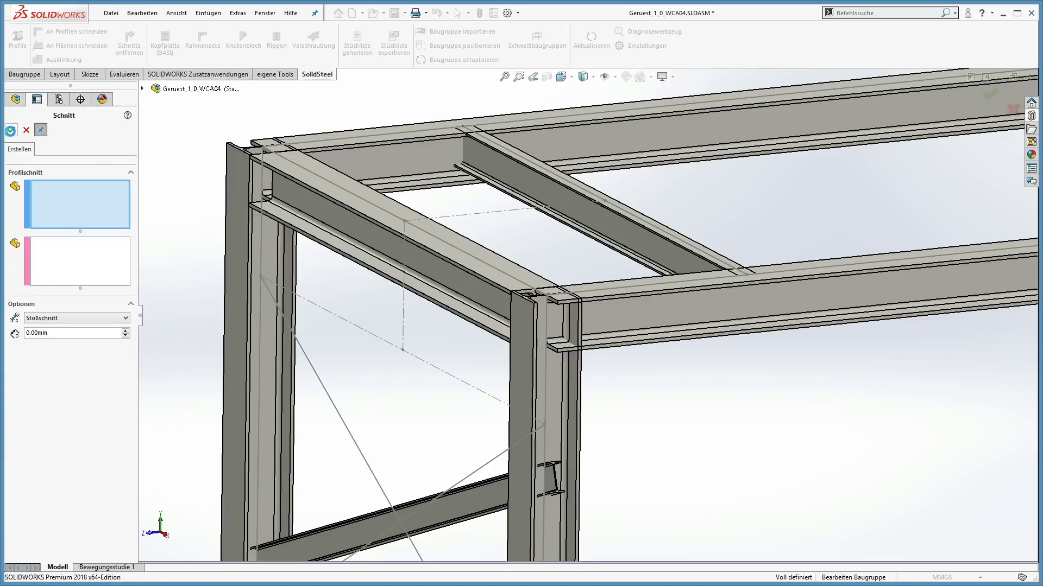
- Cut both longitudinal top HEB 240 beams against the two near-end columns with a mitre (Gehrung) and a 10 mm value
scroll(406, 321, "down", 5)
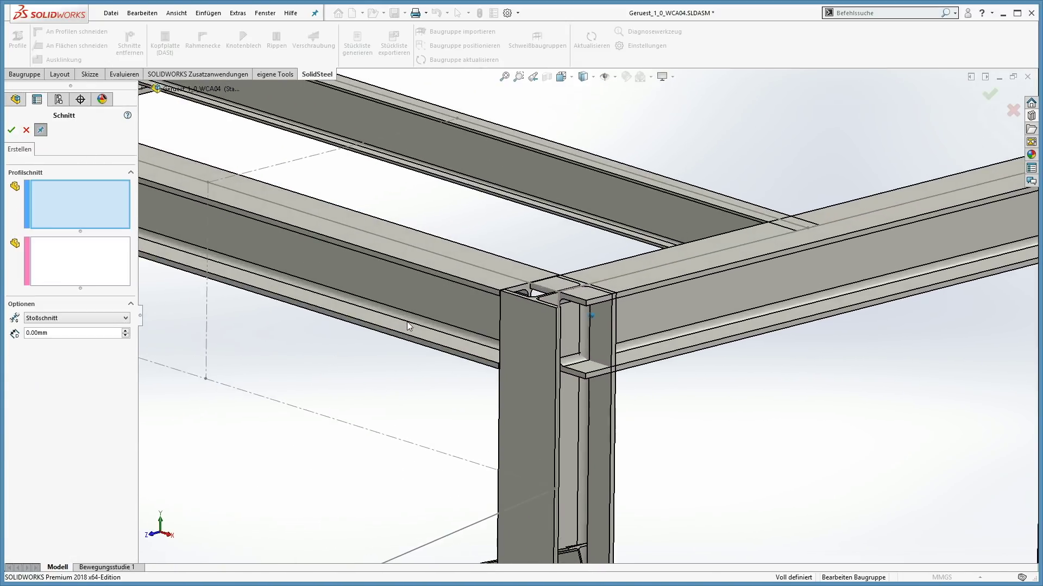
scroll(406, 322, "up", 5)
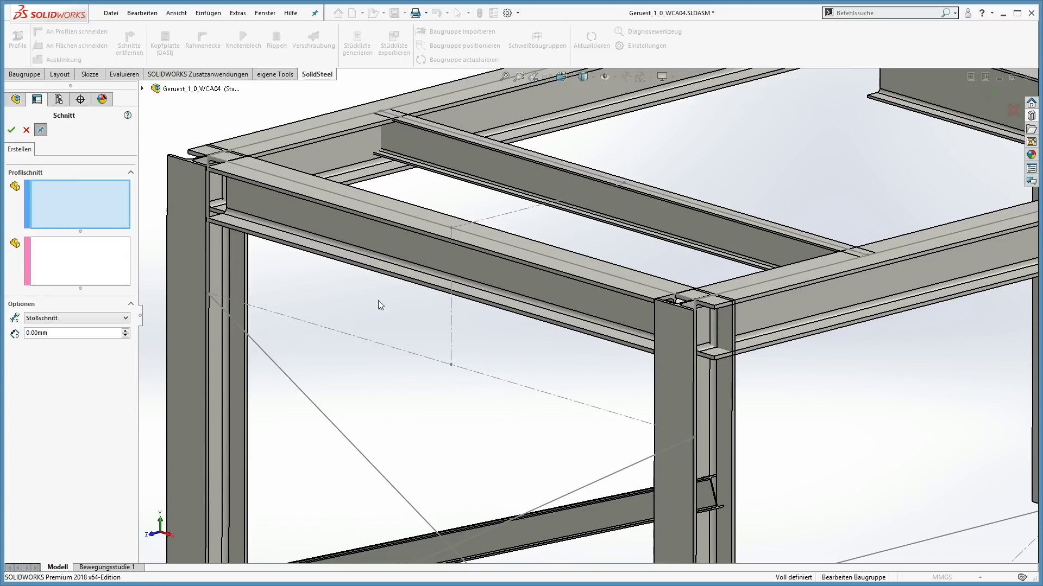
left_click(291, 141)
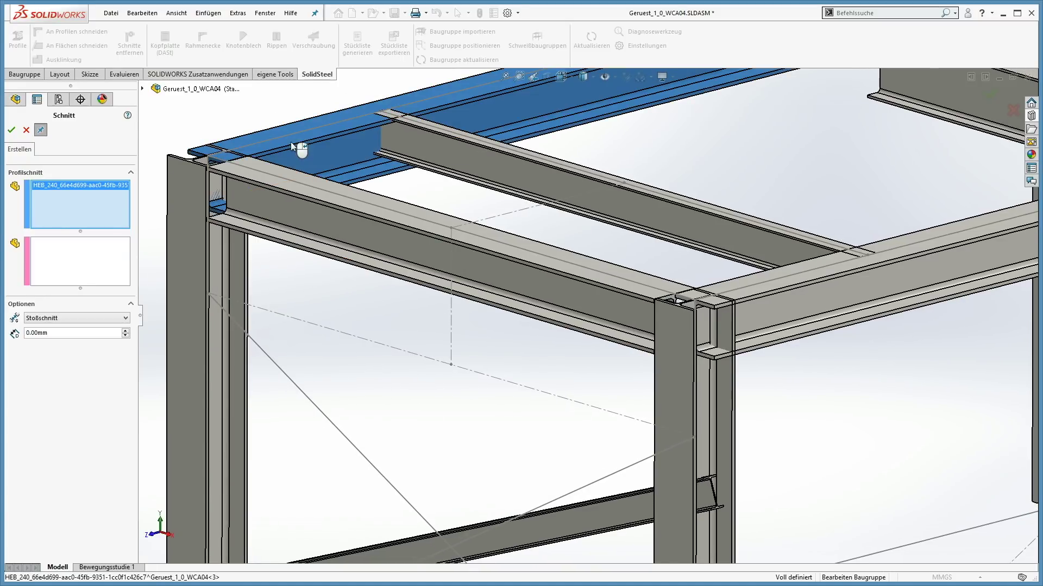
left_click(764, 282)
left_click(675, 361)
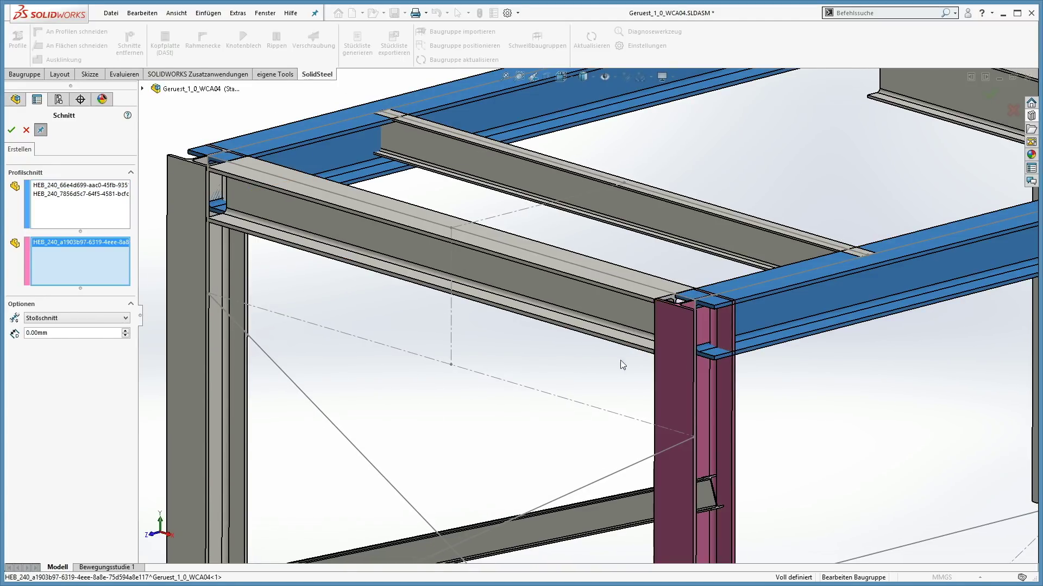
left_click(191, 272)
left_click(42, 318)
left_click(33, 332)
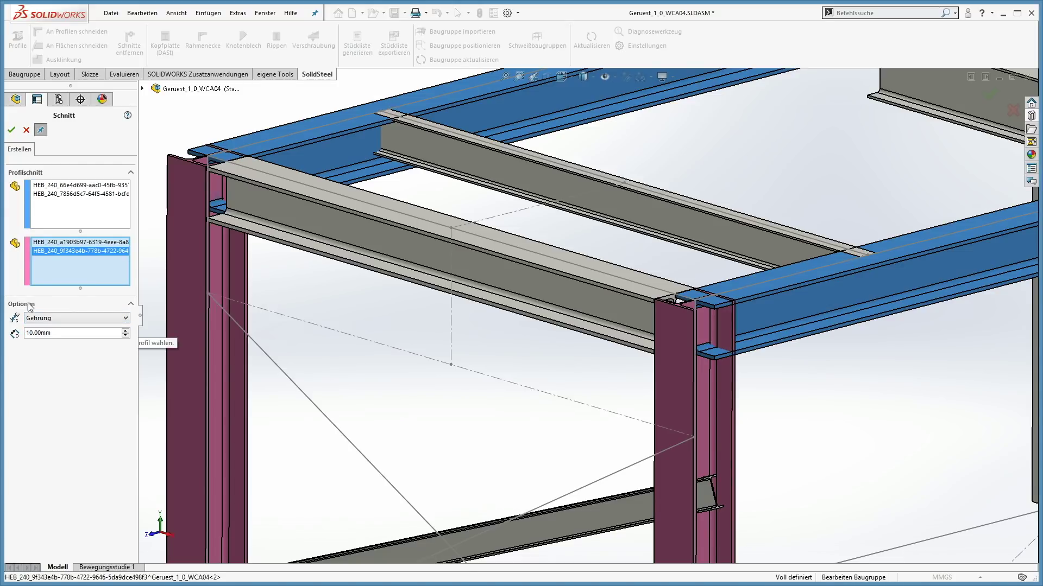
left_click(11, 130)
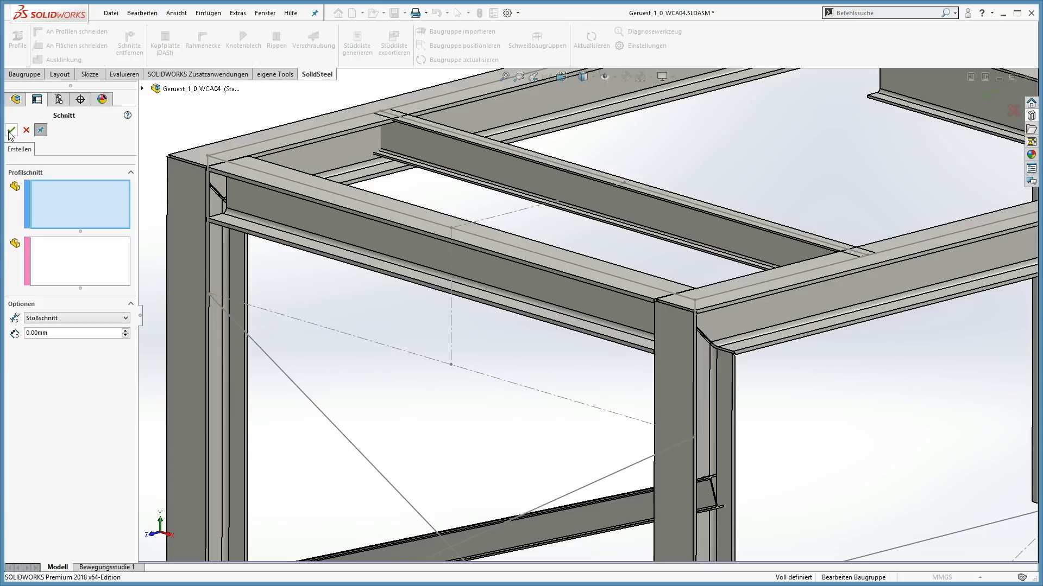
scroll(175, 132, "down", 8)
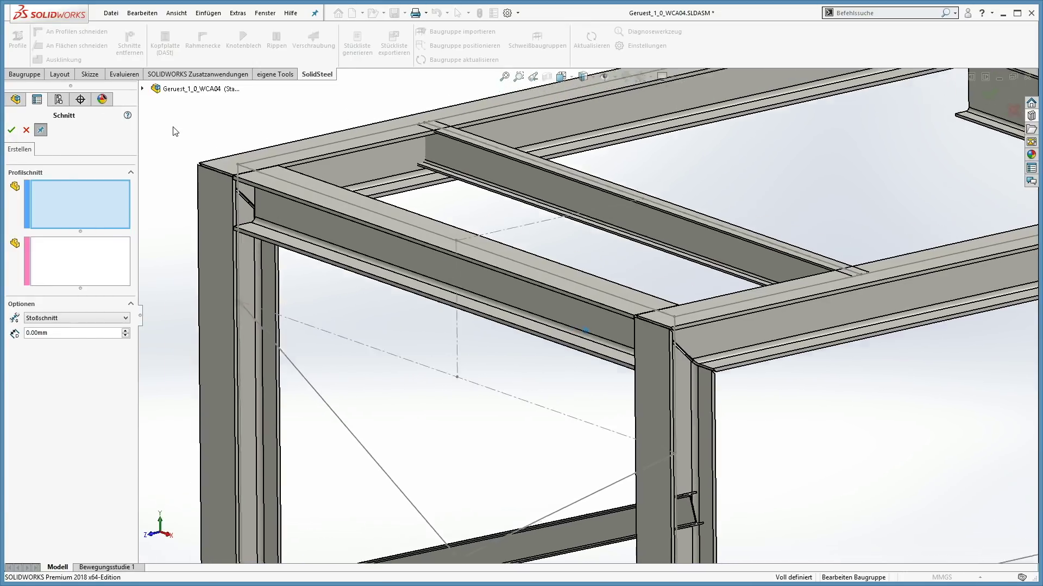
scroll(175, 131, "down", 3)
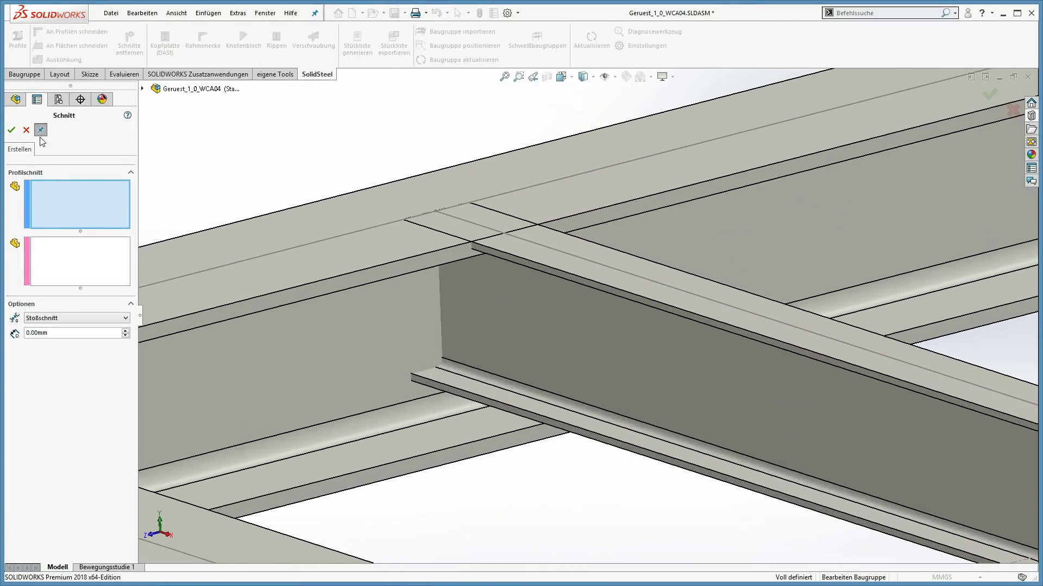
left_click(26, 131)
- Notch the IPE 180 cross beam against the longitudinal HEB 240 beam, with side 1 values of 135 mm and 45 mm and an adjusted radius
left_click(68, 59)
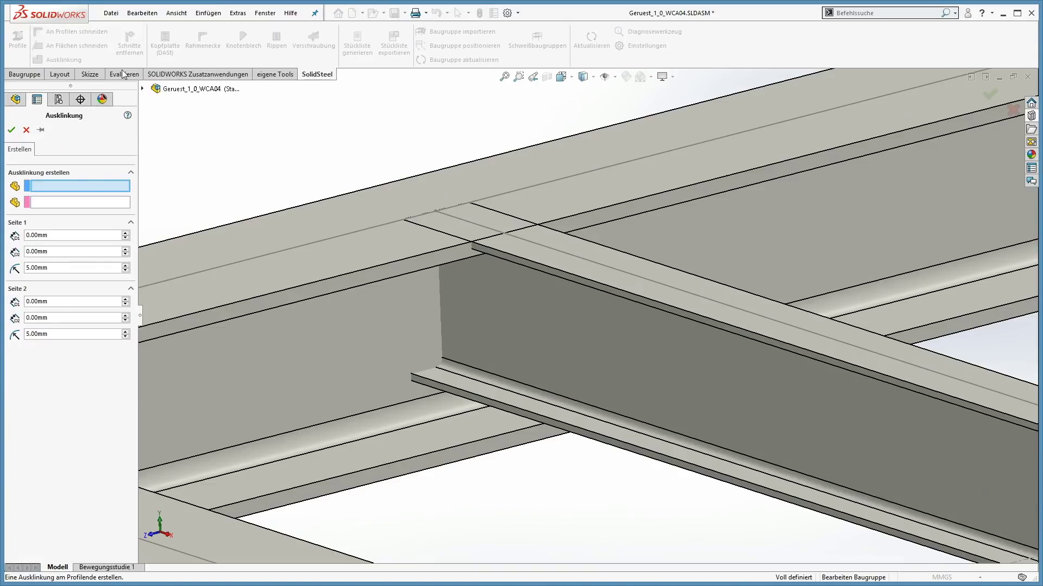
left_click(538, 307)
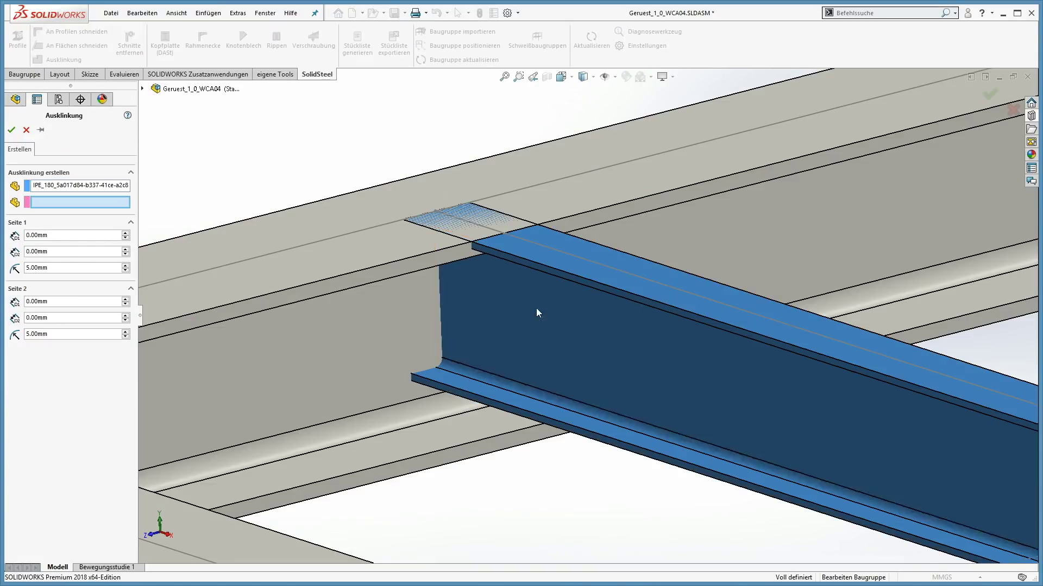
left_click(374, 336)
scroll(278, 168, "down", 5)
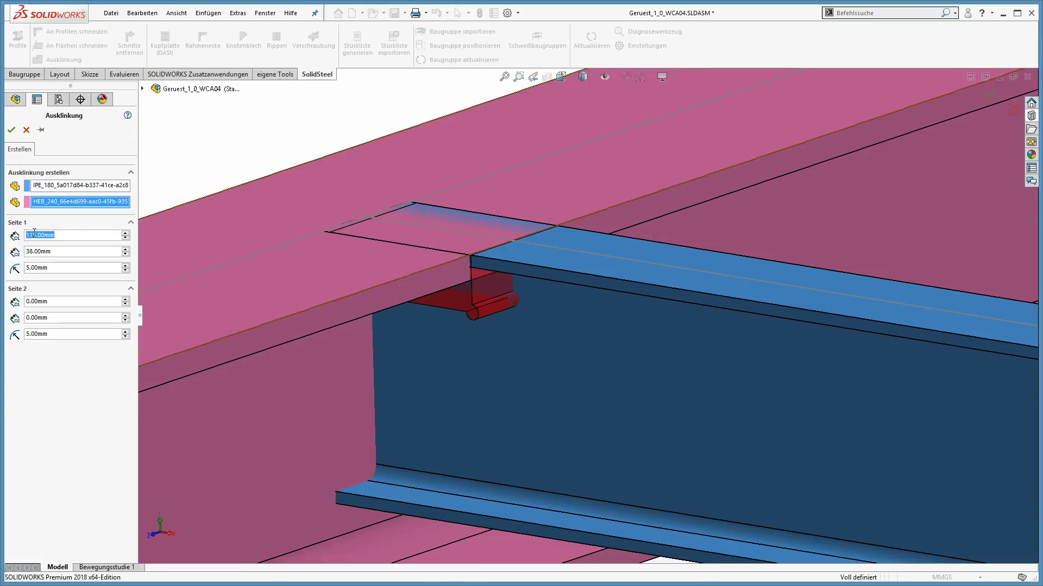
type("135")
key("Return")
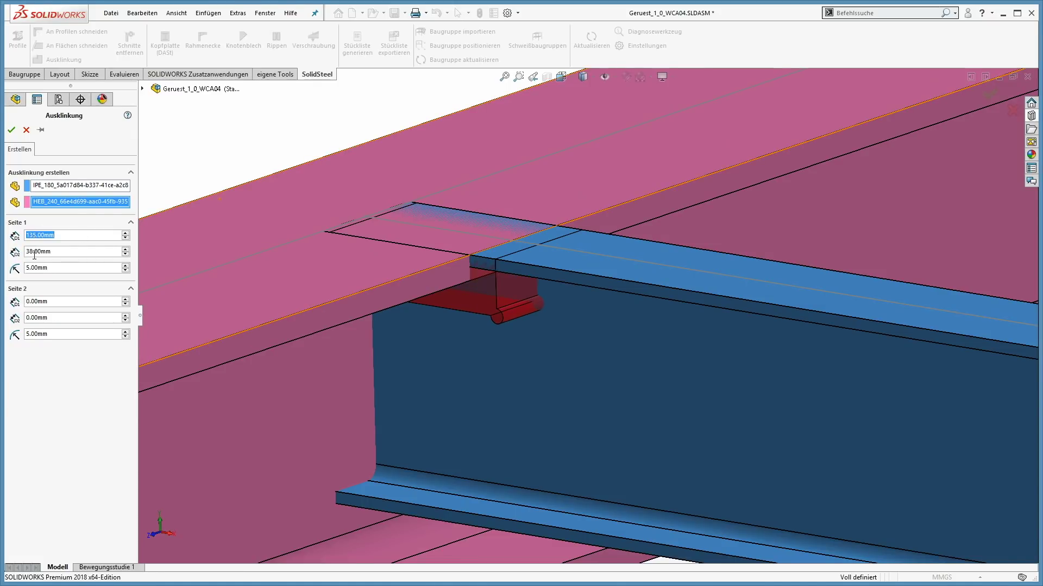
type("45")
key("Return")
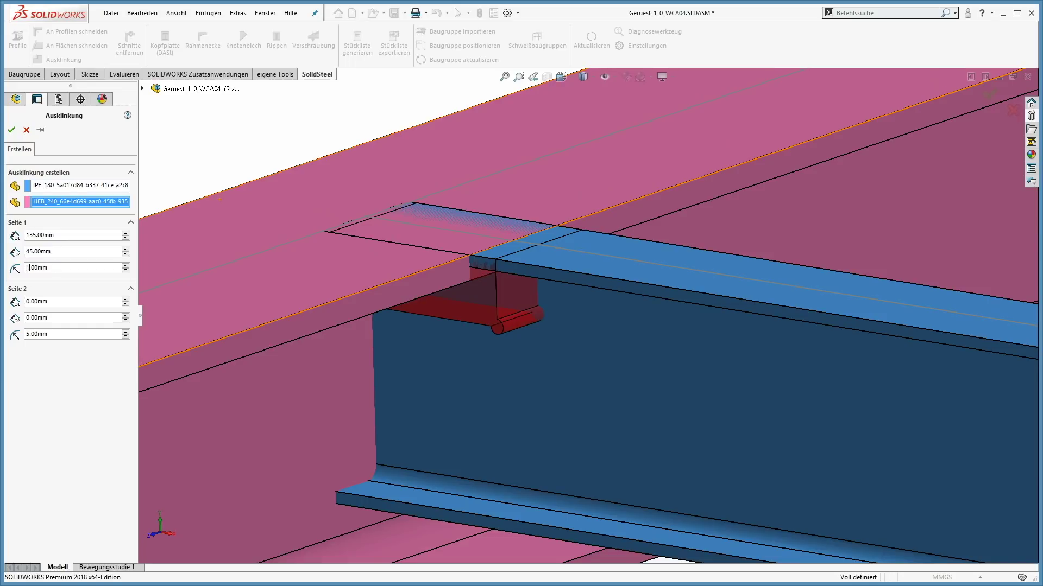
left_click(12, 130)
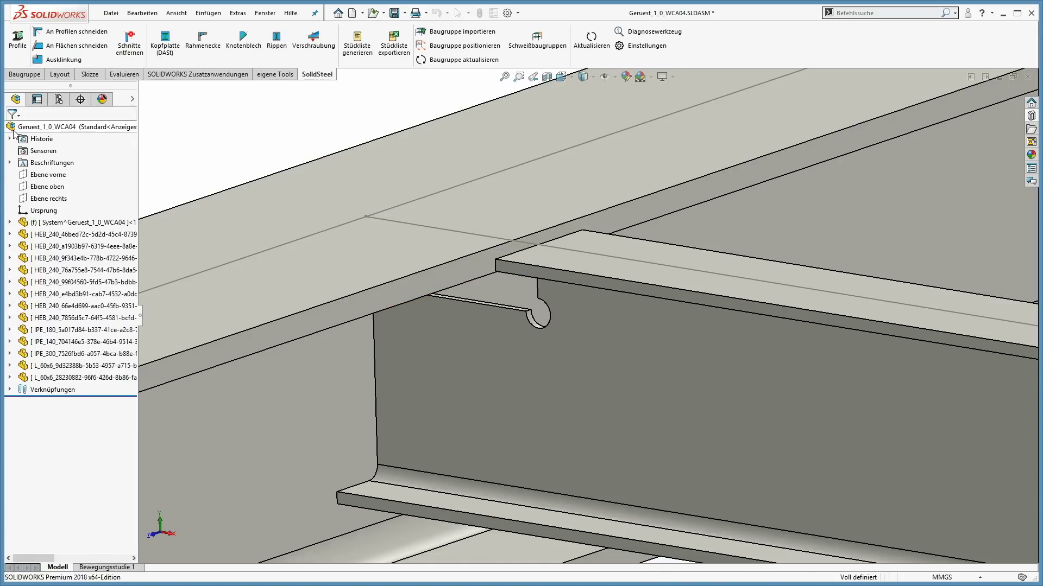
- Examine the notch on the IPE 180 beam, the mitred frame corners and the untrimmed far-end column joint
scroll(508, 390, "up", 5)
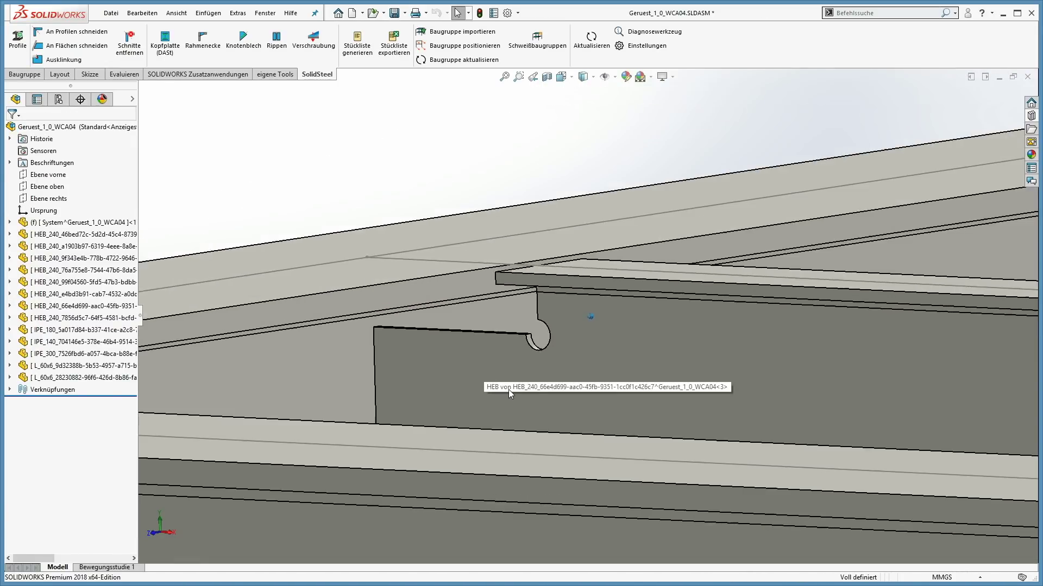
scroll(508, 389, "up", 8)
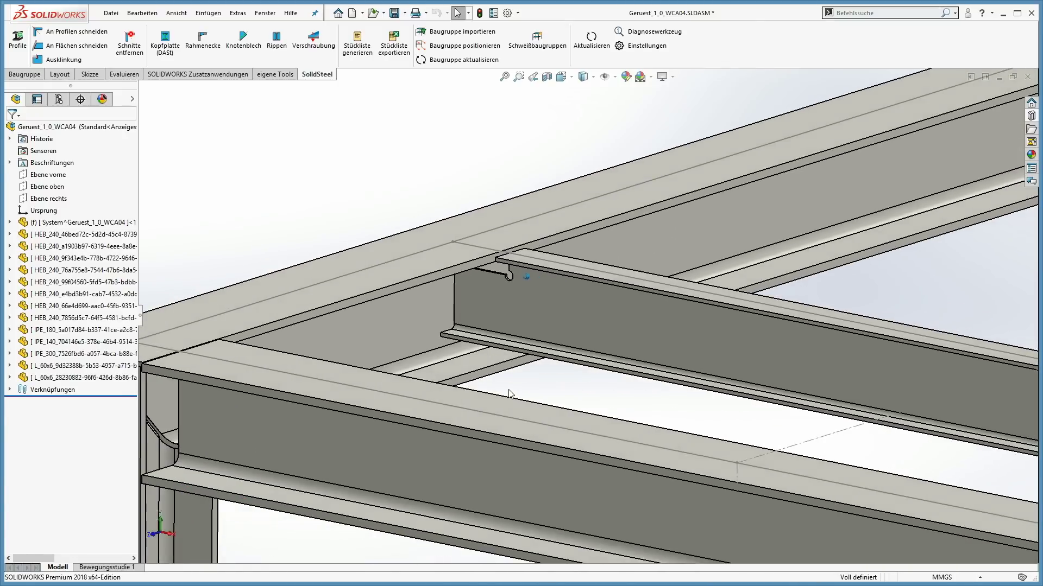
scroll(508, 389, "up", 4)
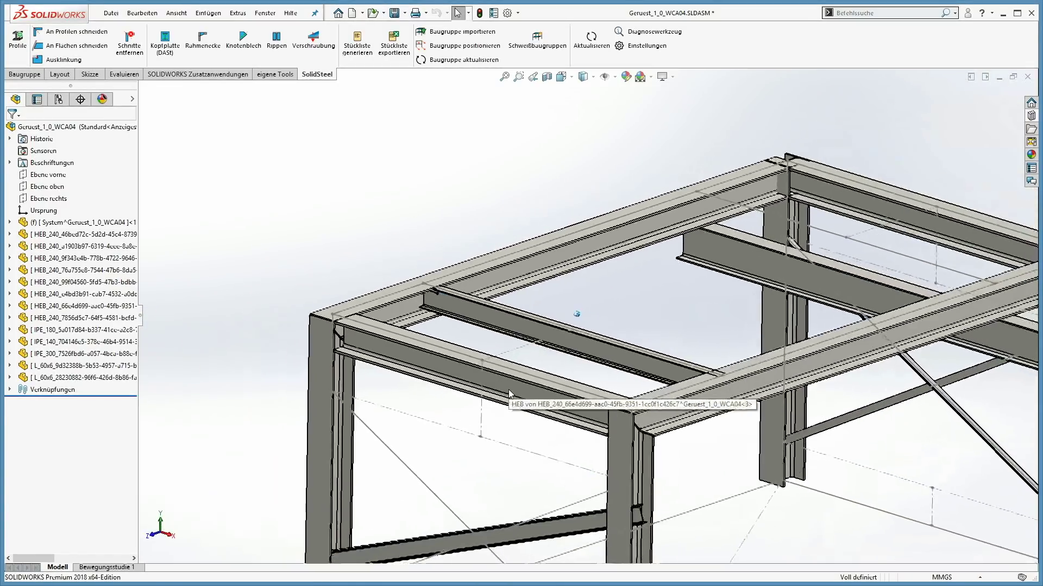
key("Left")
key("Left")
key("Left")
scroll(508, 389, "down", 10)
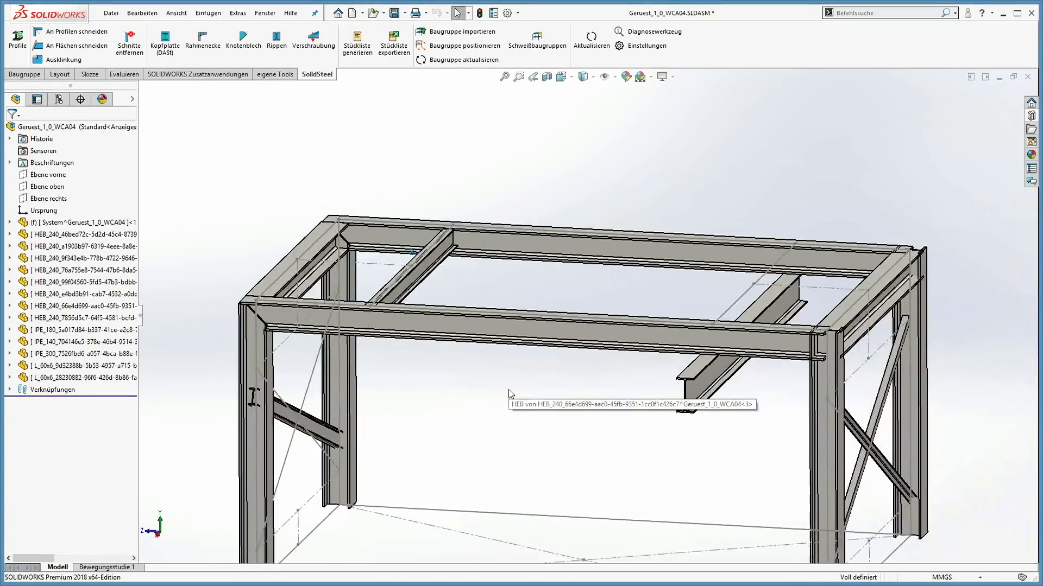
scroll(509, 390, "down", 5)
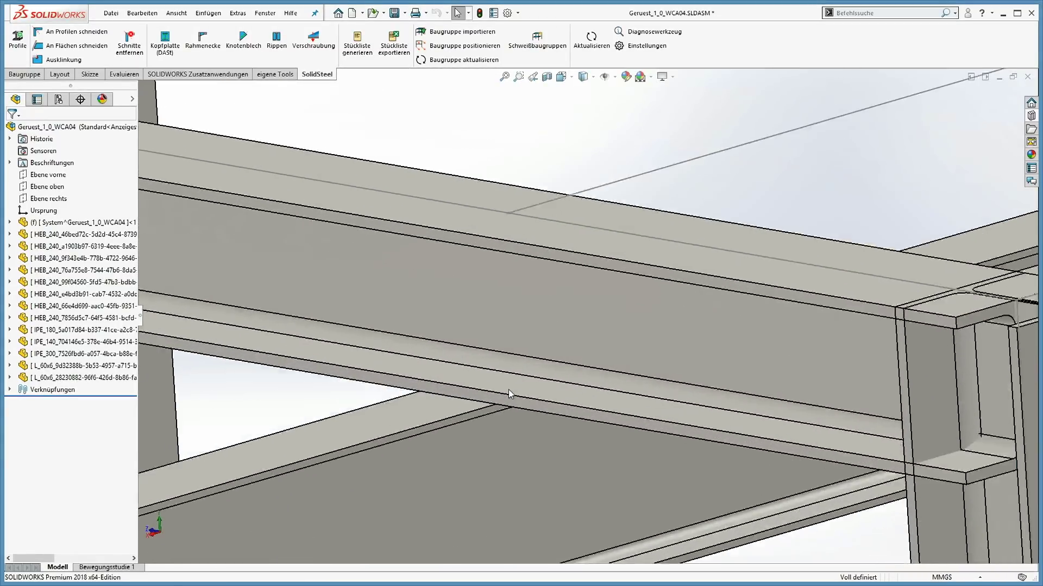
- Bolt the near longitudinal HEB 240 beam to the IPE 300 beam below it, using standard gauges (Normierte Wurzelmaße) and a 12 mm diameter
left_click(318, 44)
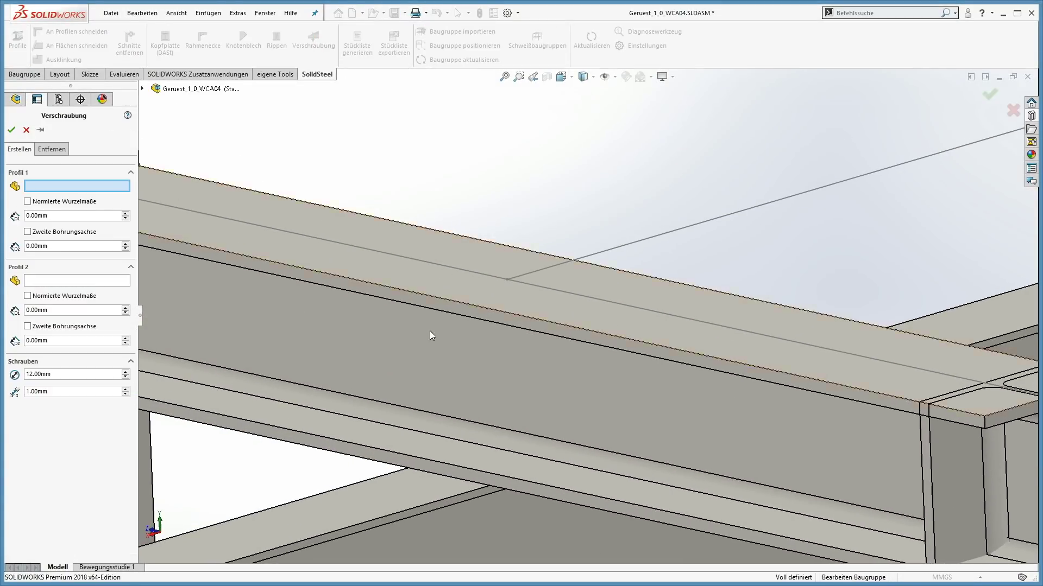
left_click(448, 357)
left_click(358, 480)
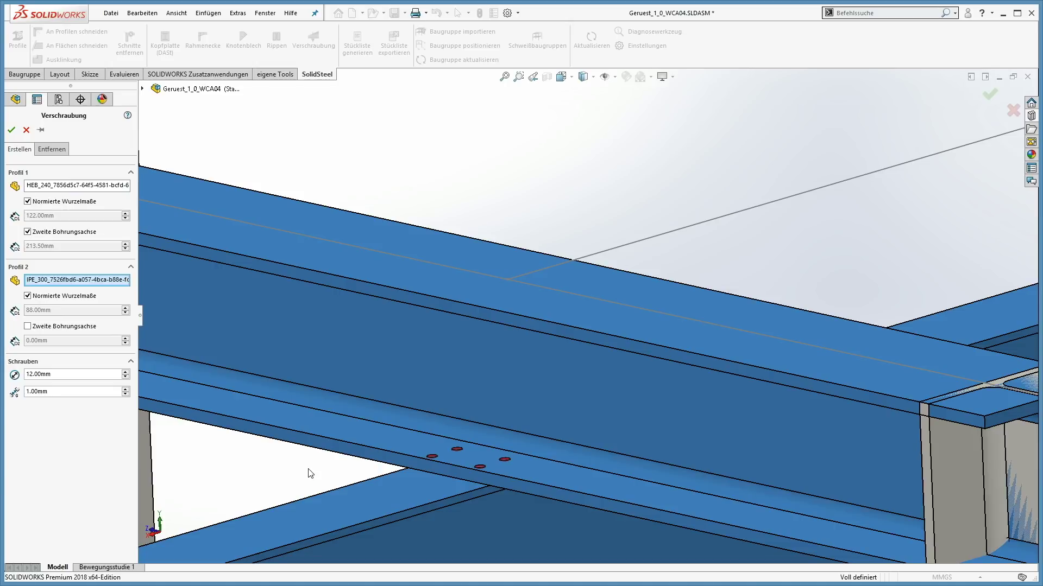
middle_click_drag(293, 468, 171, 295)
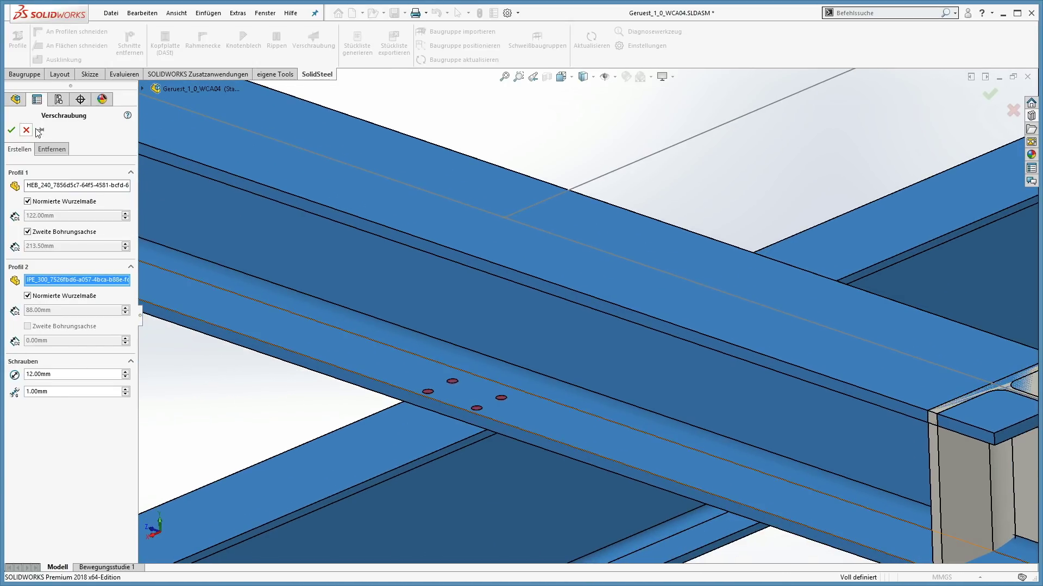
left_click(12, 131)
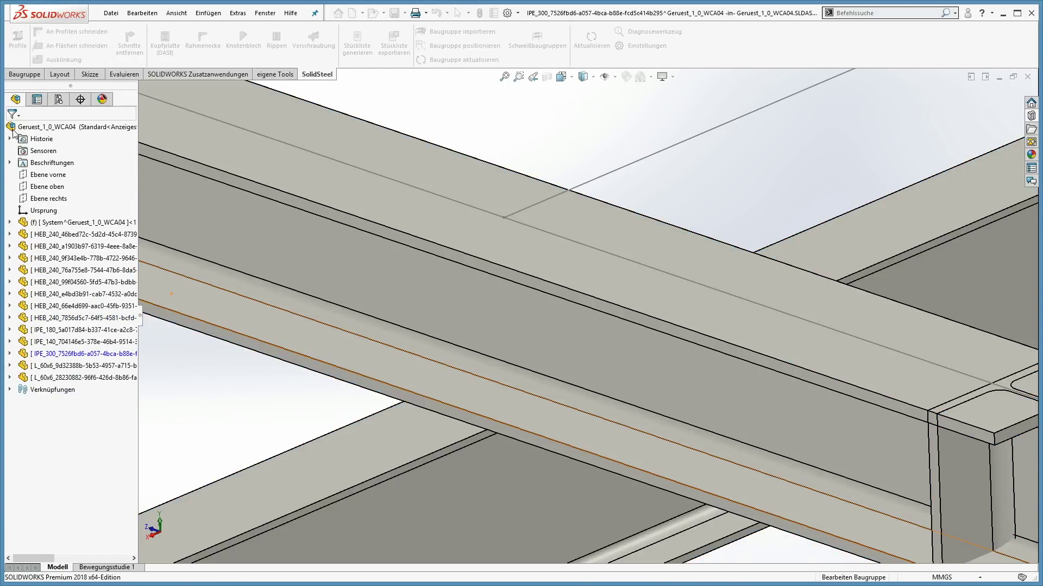
- Bolt the opposite longitudinal HEB 240 beam to the same IPE 300 beam with the 12 mm diameter
key("Up")
key("Up")
key("Up")
key("Up")
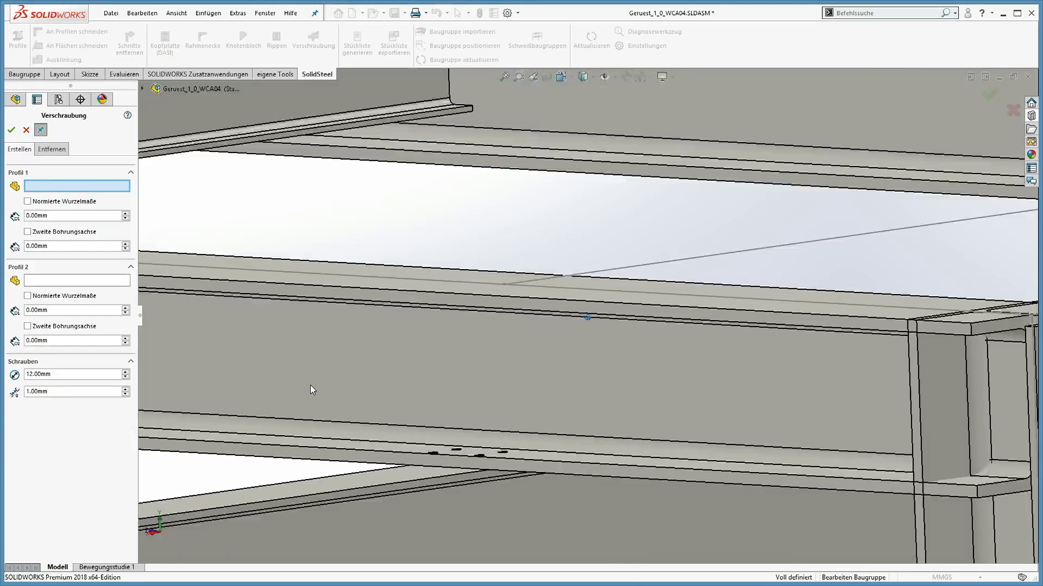
key("Right")
key("Right")
key("Right")
key("Right")
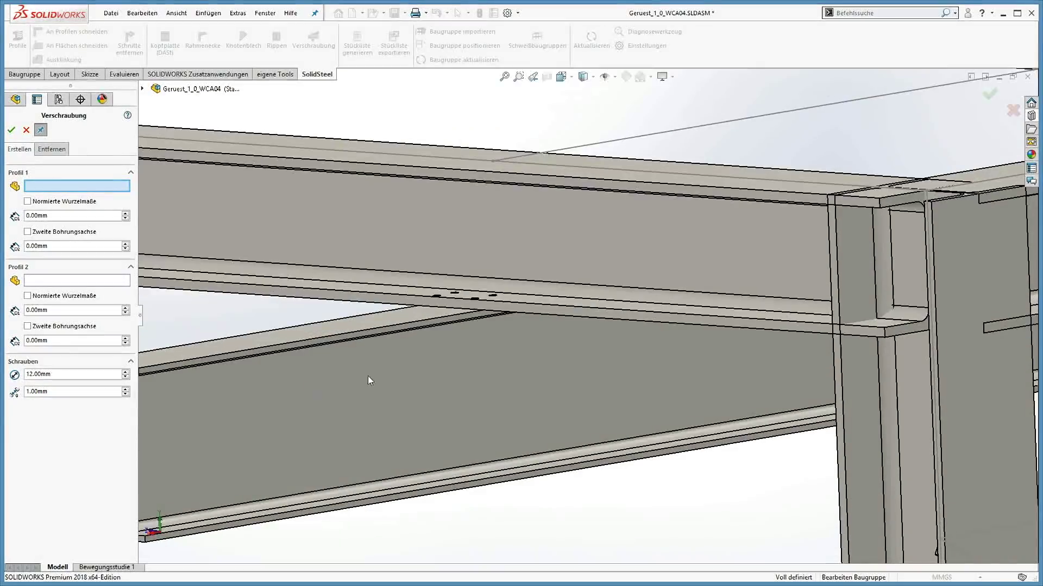
key("Down")
key("Down")
key("Down")
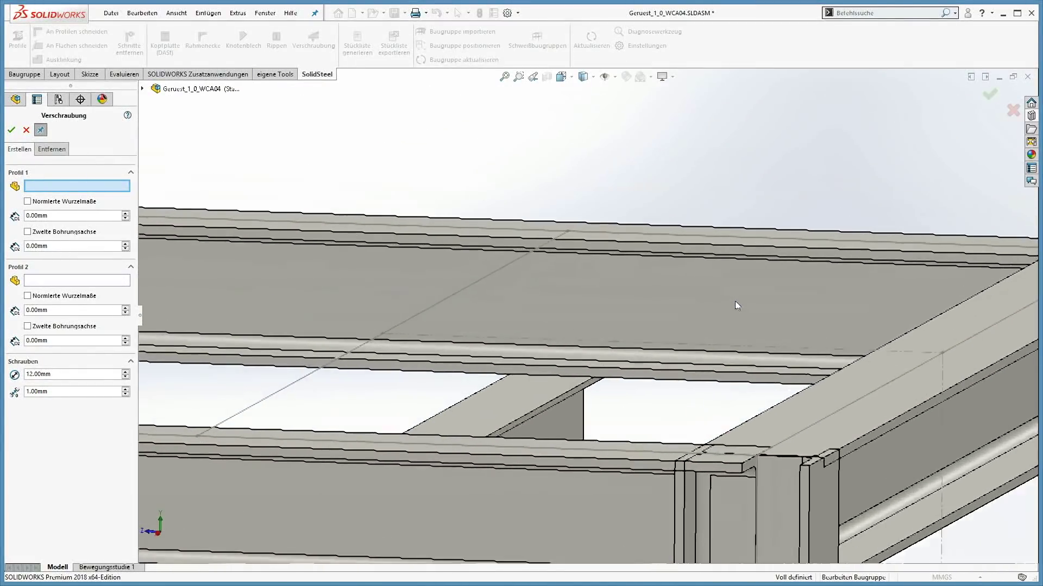
left_click(623, 268)
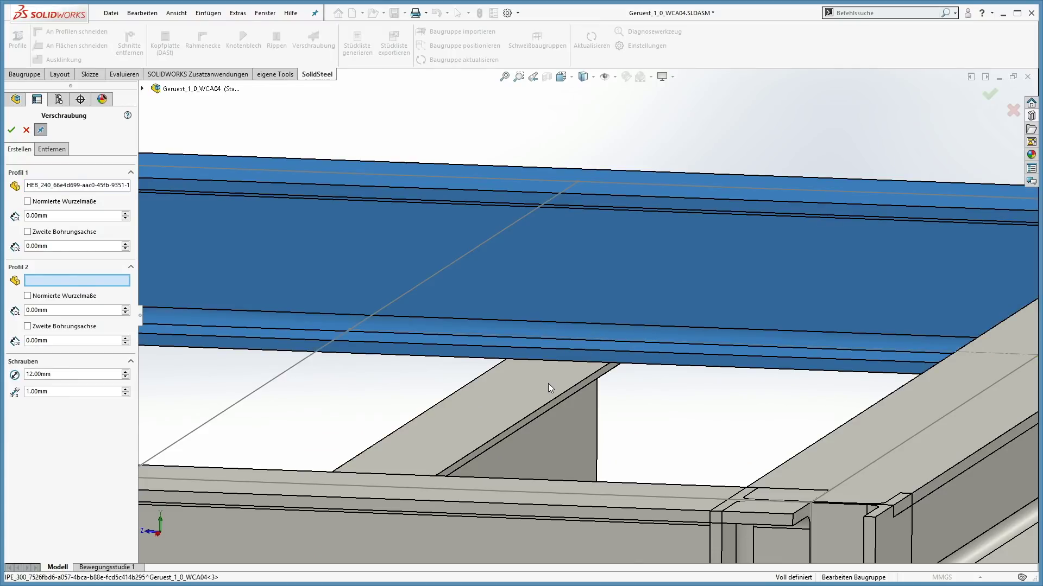
left_click(549, 383)
left_click(11, 131)
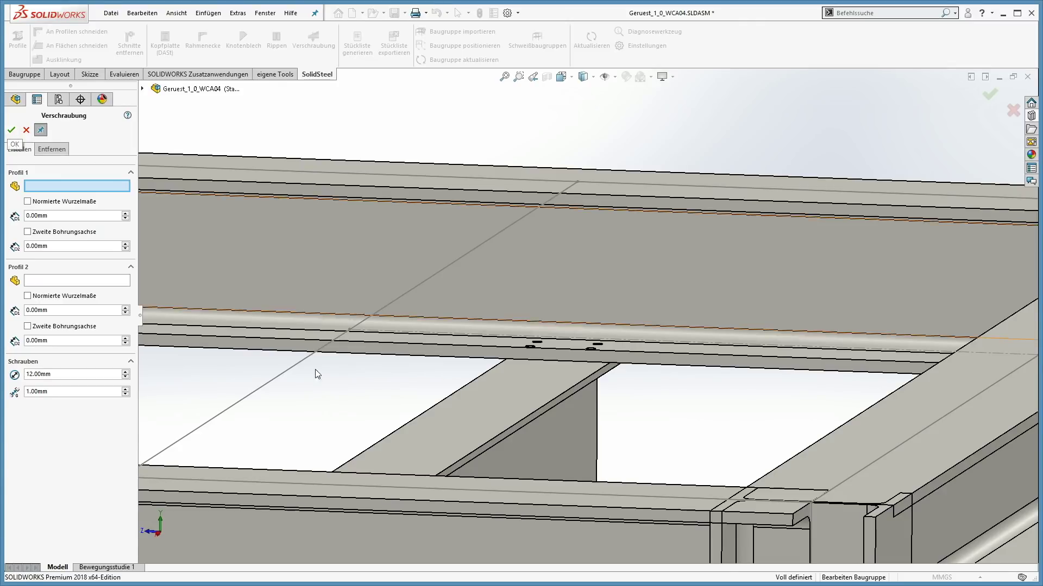
- Examine the bolt holes at both crossings of the HEB 240 and IPE 300 beams from several sides, and finish bolting
key("Left")
key("Left")
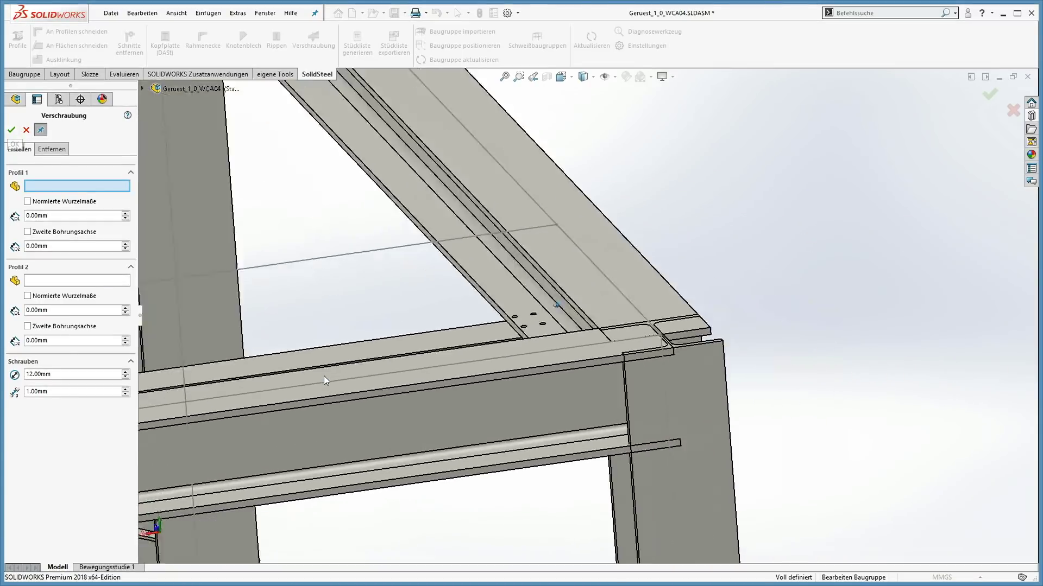
key("Left")
key("Left")
key("Left")
key("Left")
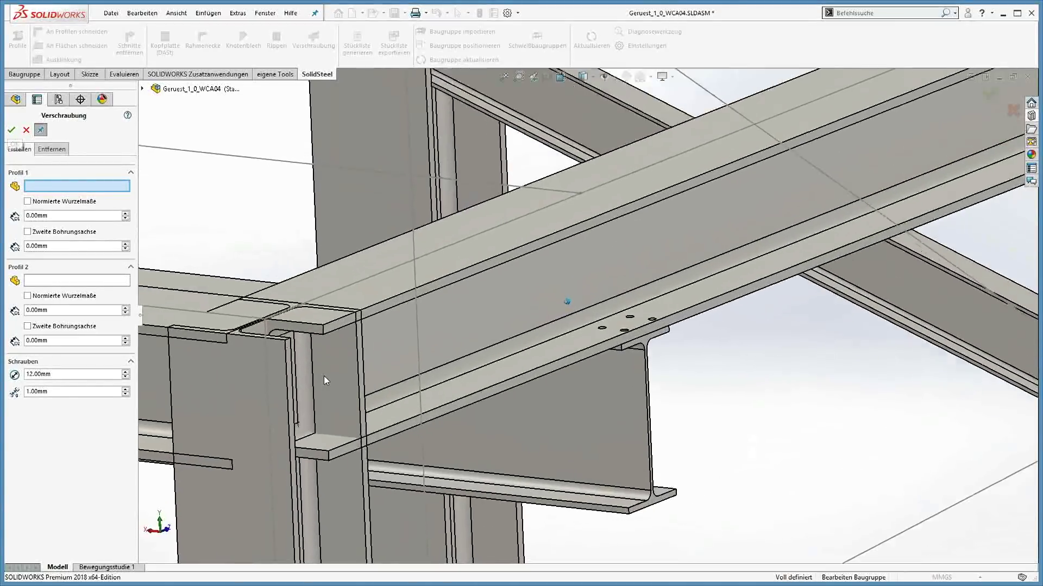
key("Left")
key("Left")
key("Left")
key("Left")
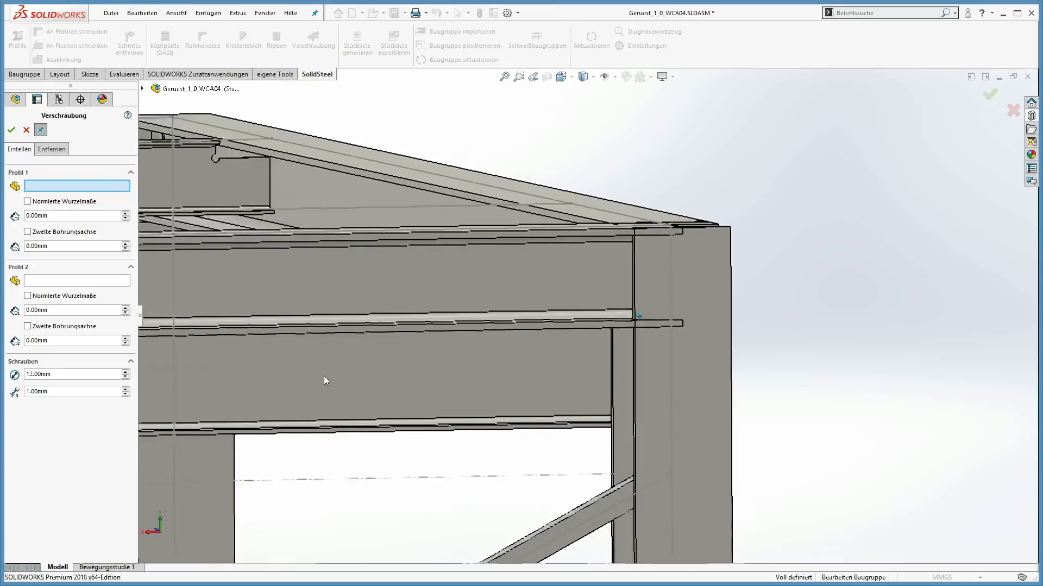
left_click(26, 130)
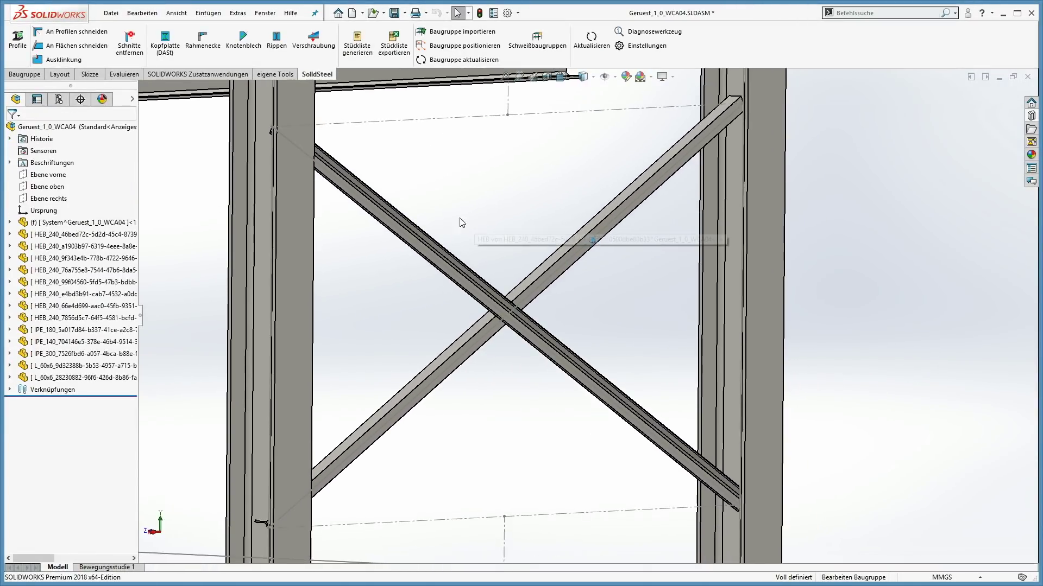
- Connect the first L 60x6 diagonal brace to its two HEB 240 columns with gusset plates (Knotenblech)
left_click(239, 50)
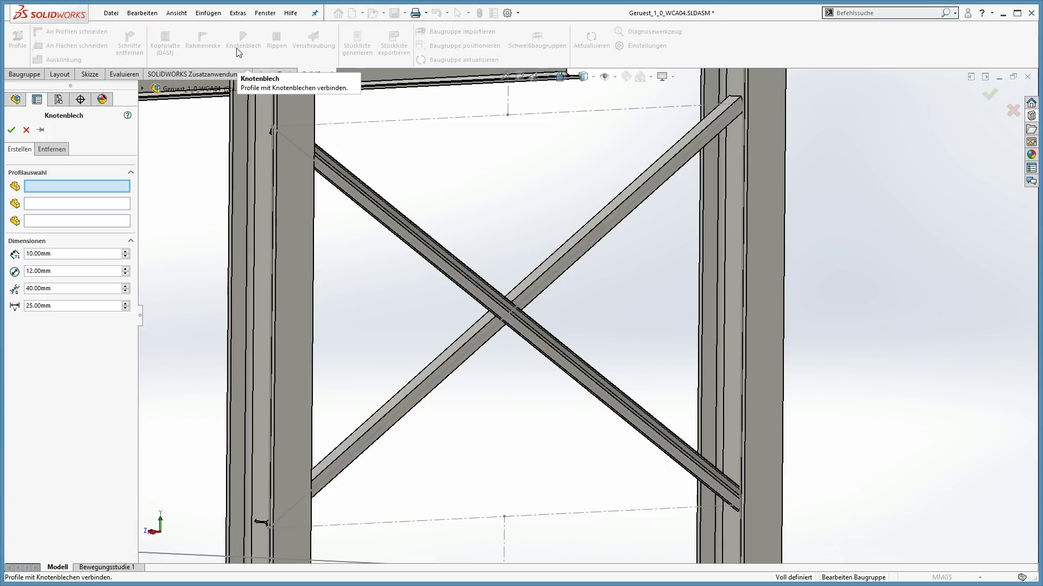
left_click(445, 272)
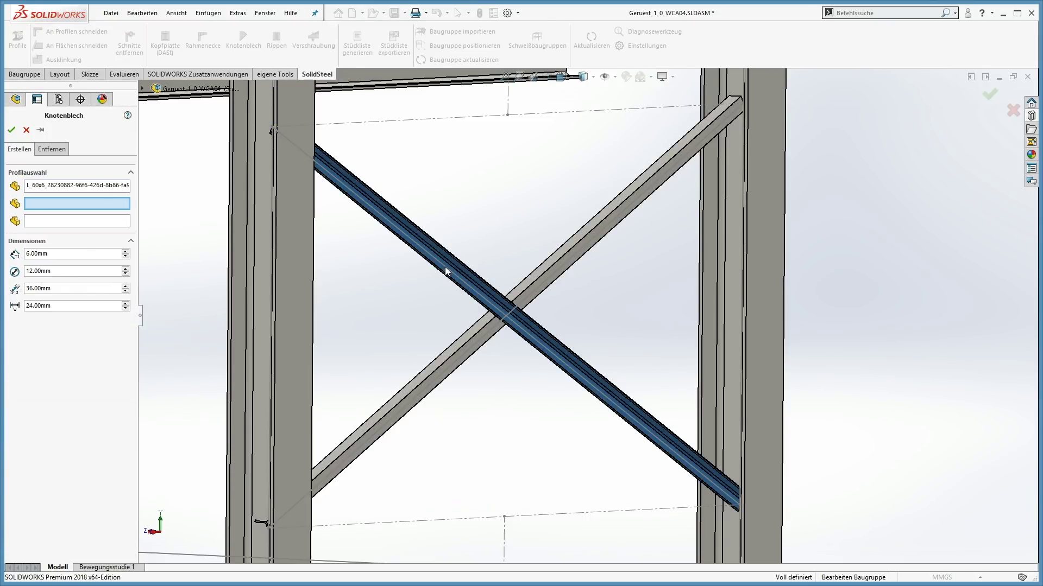
left_click(292, 265)
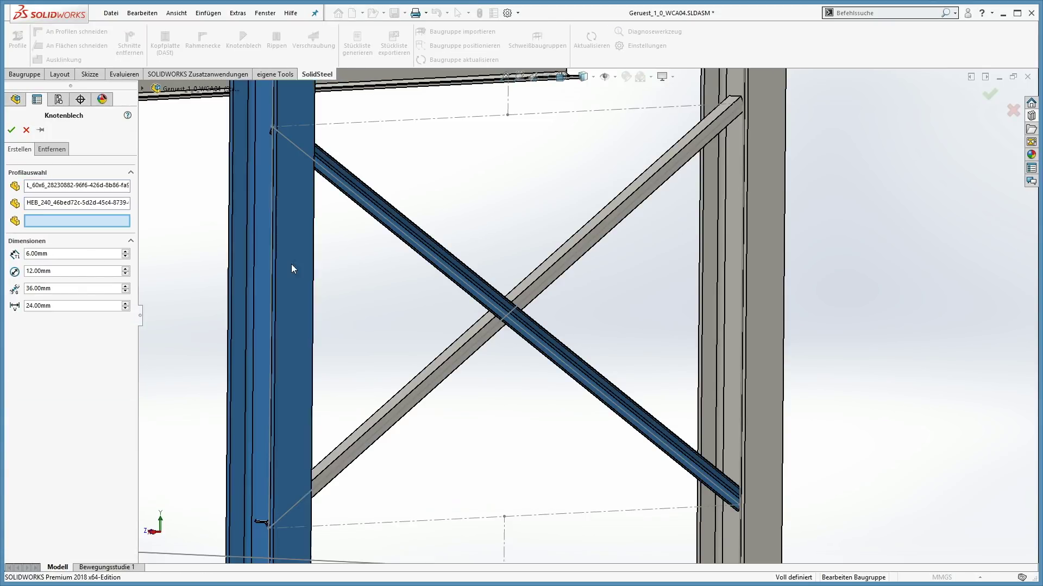
left_click(741, 296)
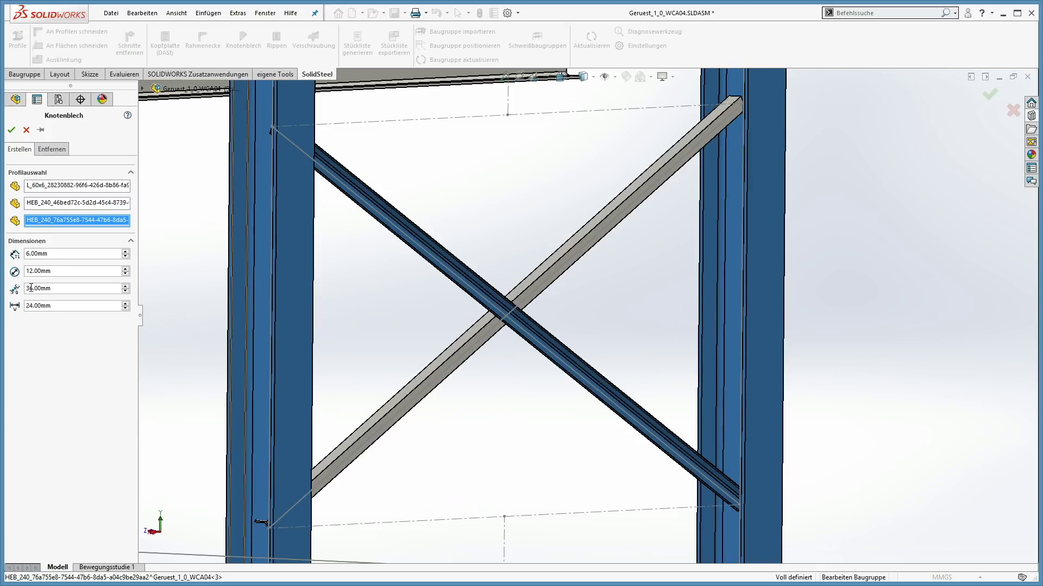
left_click(12, 131)
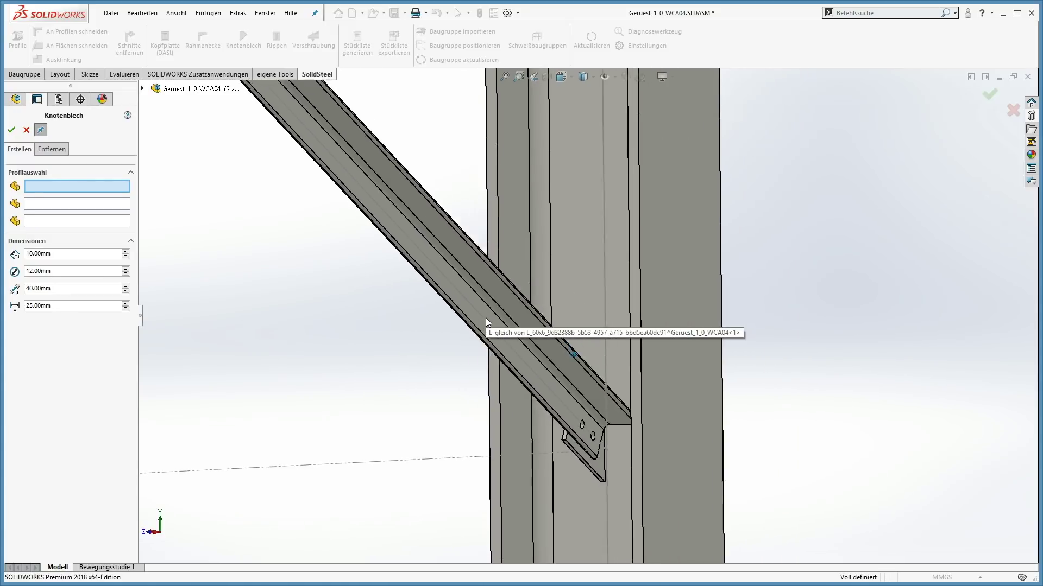
- Connect the crossing L 60x6 diagonal to the same two columns with gusset plates and finish the gusset command
left_click(486, 319)
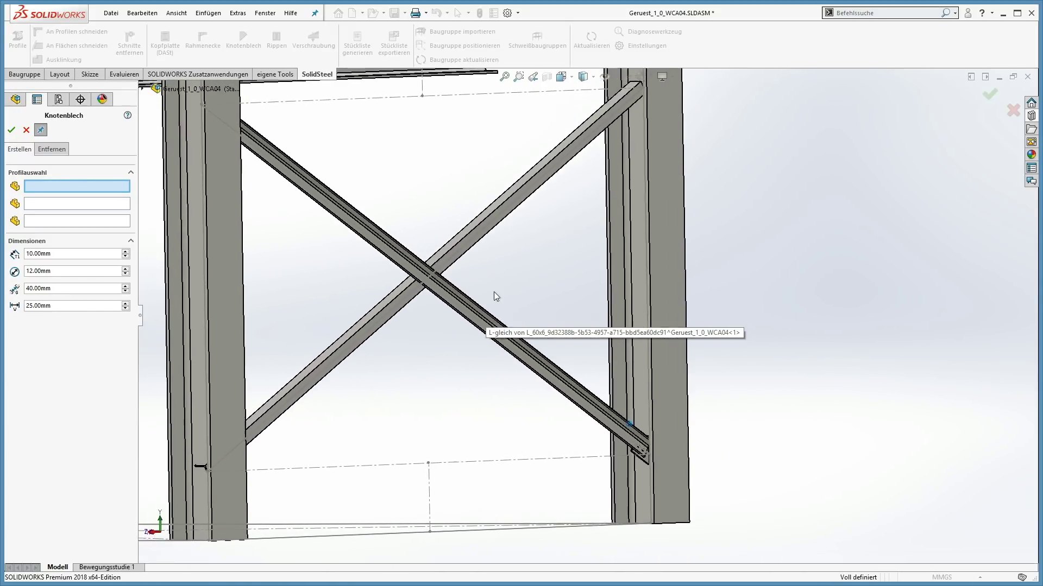
left_click(227, 261)
left_click(663, 256)
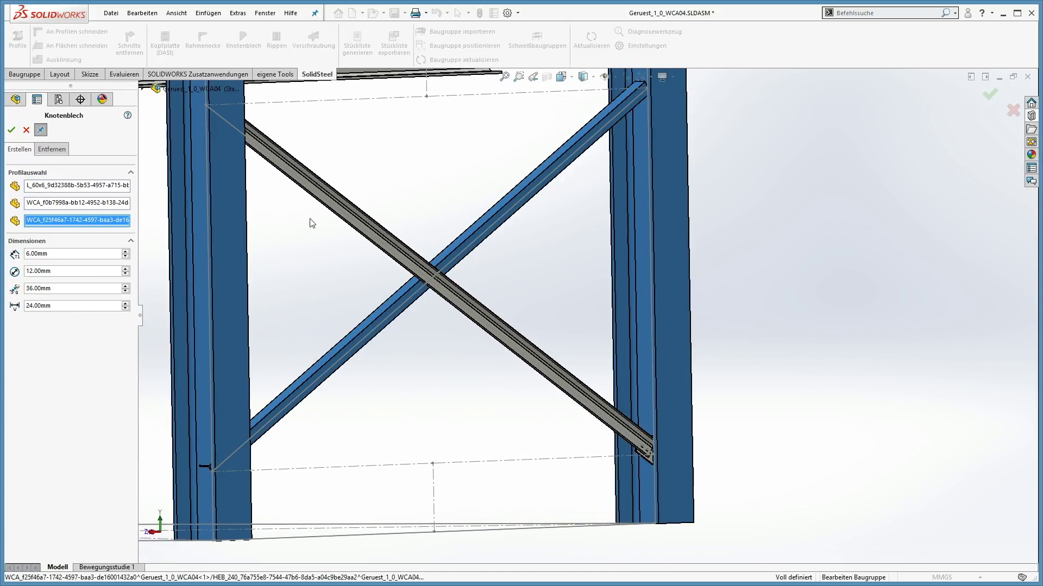
left_click(11, 130)
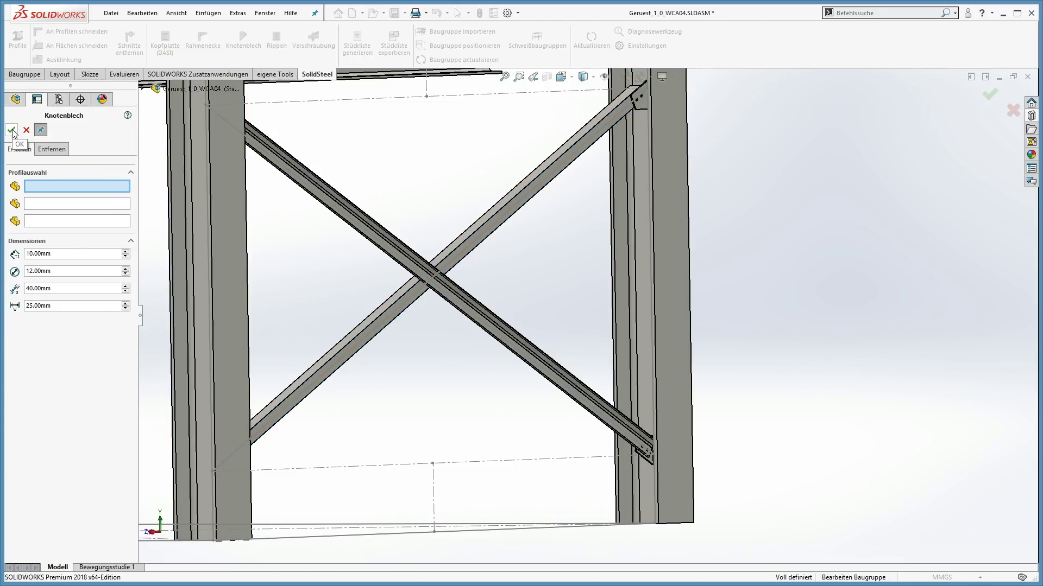
left_click(30, 130)
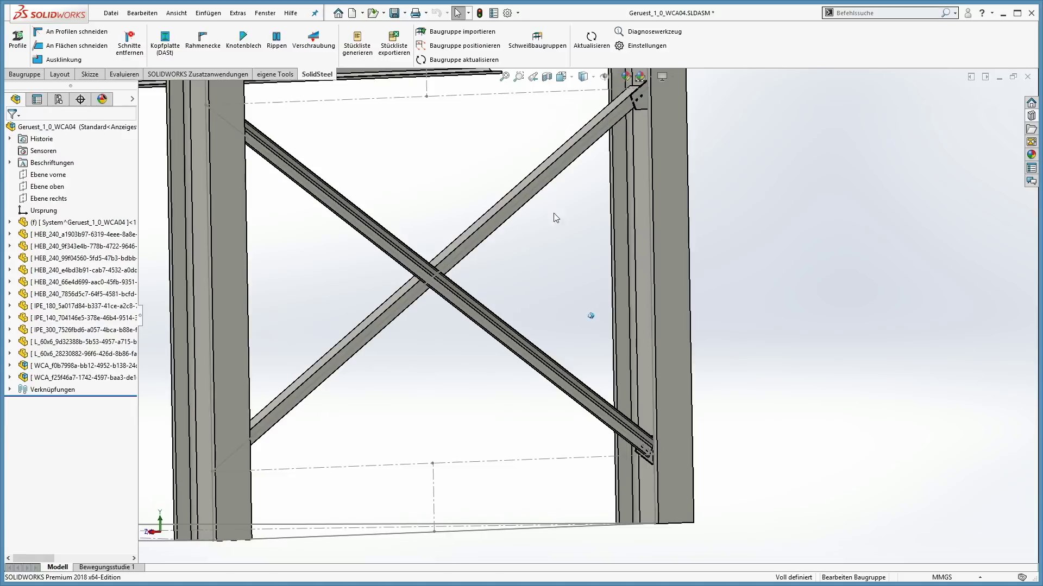
- Examine the bolted gusset plates at the ends of the cross bracing and the surrounding frame
scroll(614, 220, "down", 3)
scroll(618, 219, "down", 2)
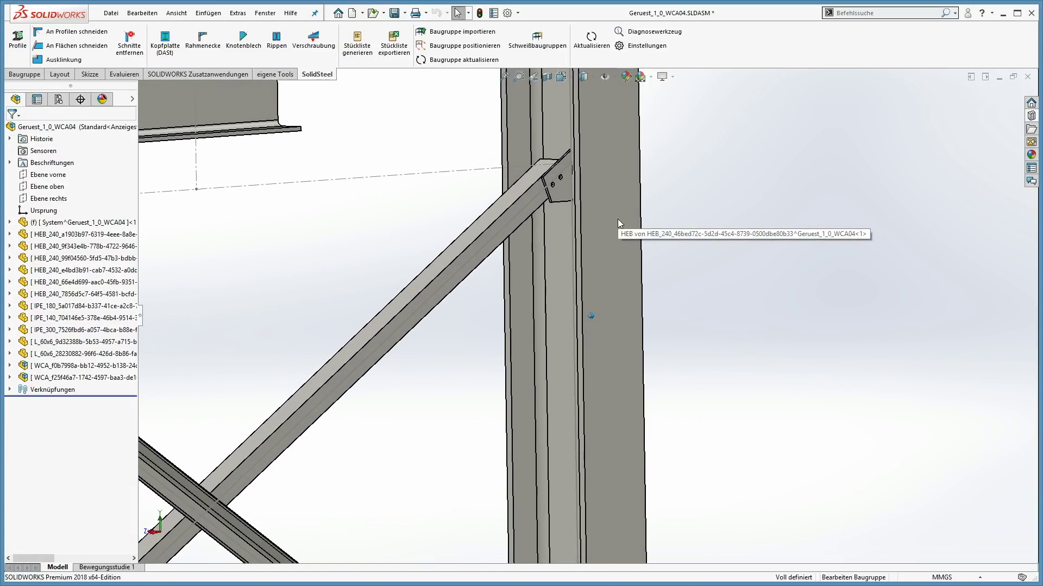
scroll(618, 219, "up", 2)
scroll(618, 220, "up", 5)
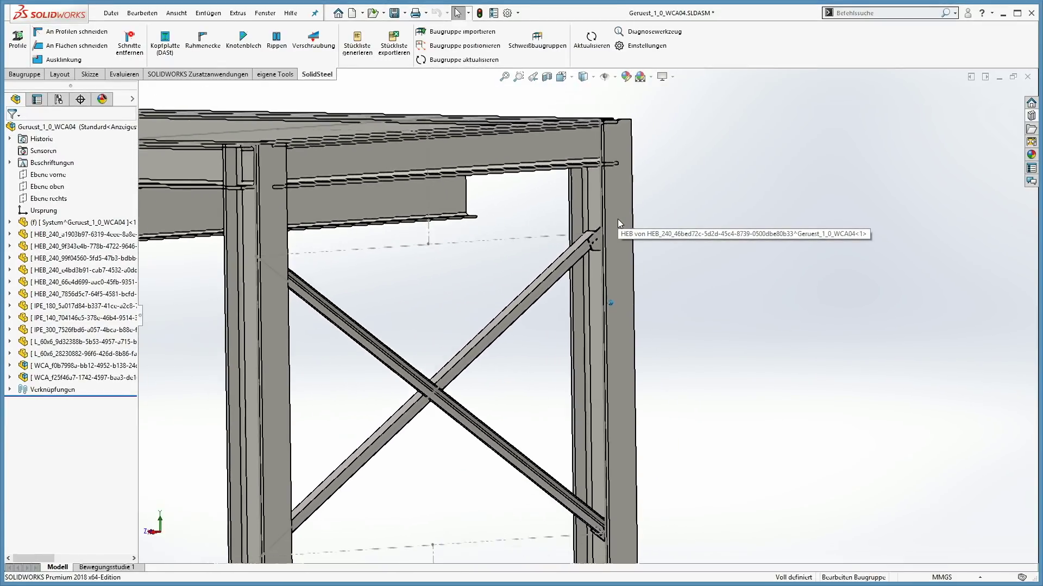
scroll(617, 219, "down", 4)
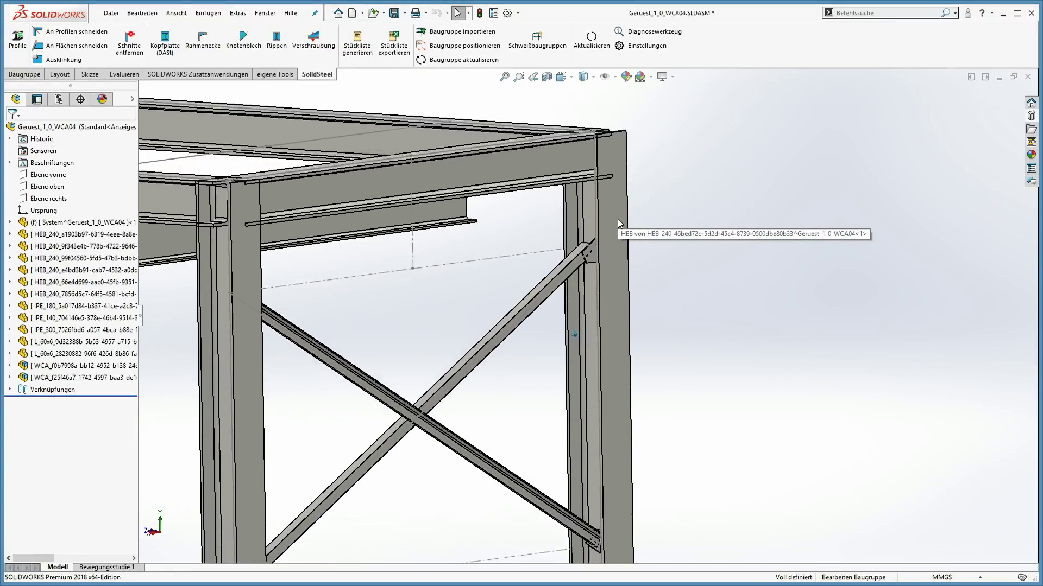
scroll(617, 219, "up", 3)
key("ctrl+1")
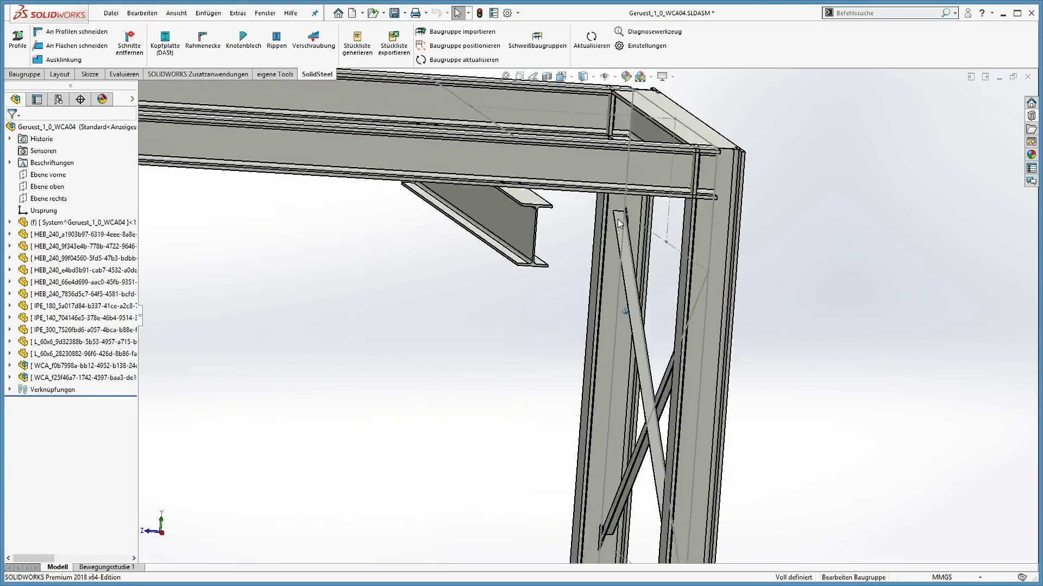
- Set up a DASt base plate (Fußplatte, IH1B 24) at the HEB 240 column's foot with custom b of 300 mm and an adjusted w1
scroll(617, 220, "down", 4)
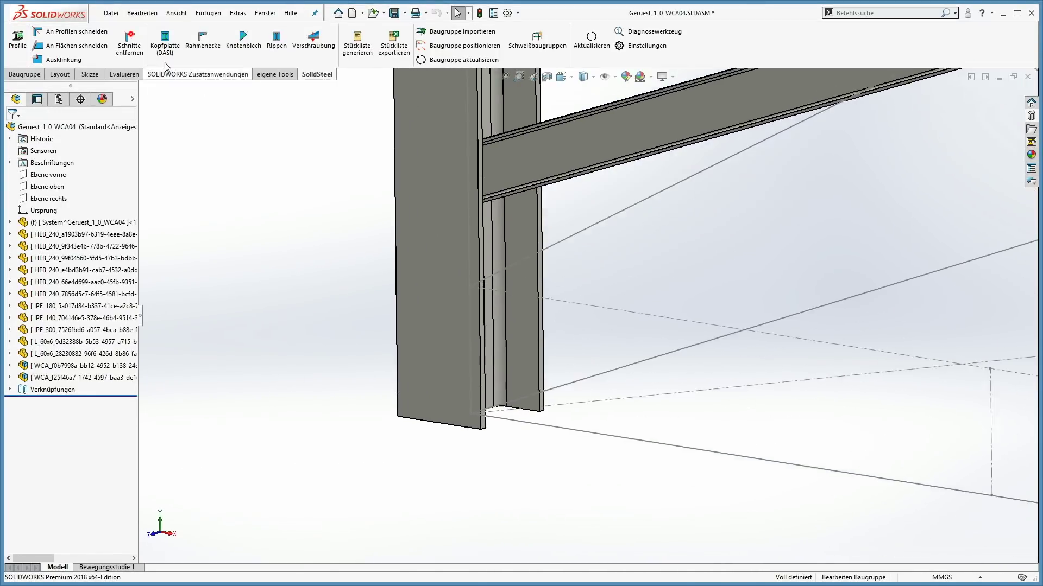
left_click(163, 48)
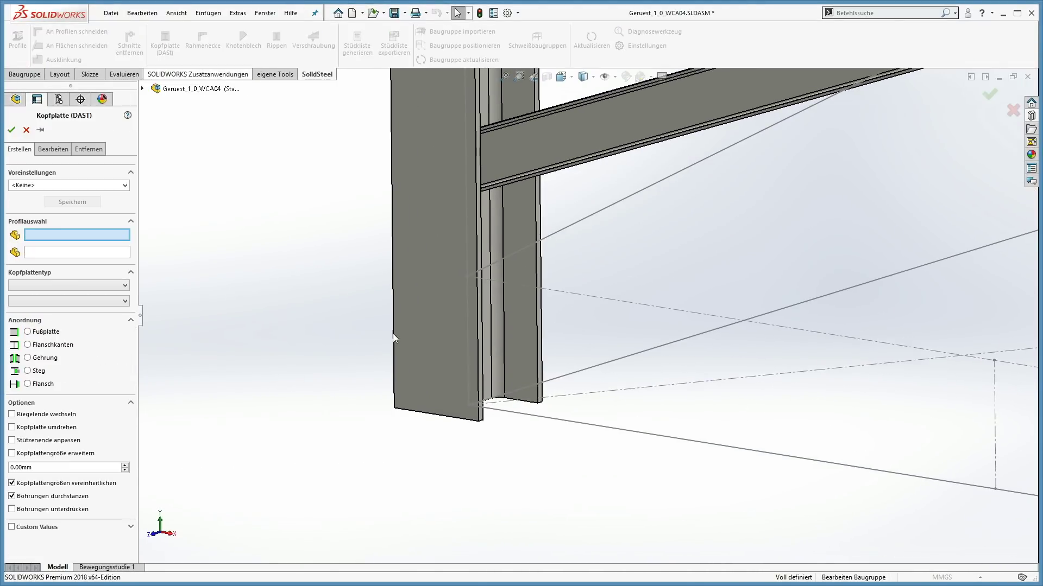
left_click(455, 334)
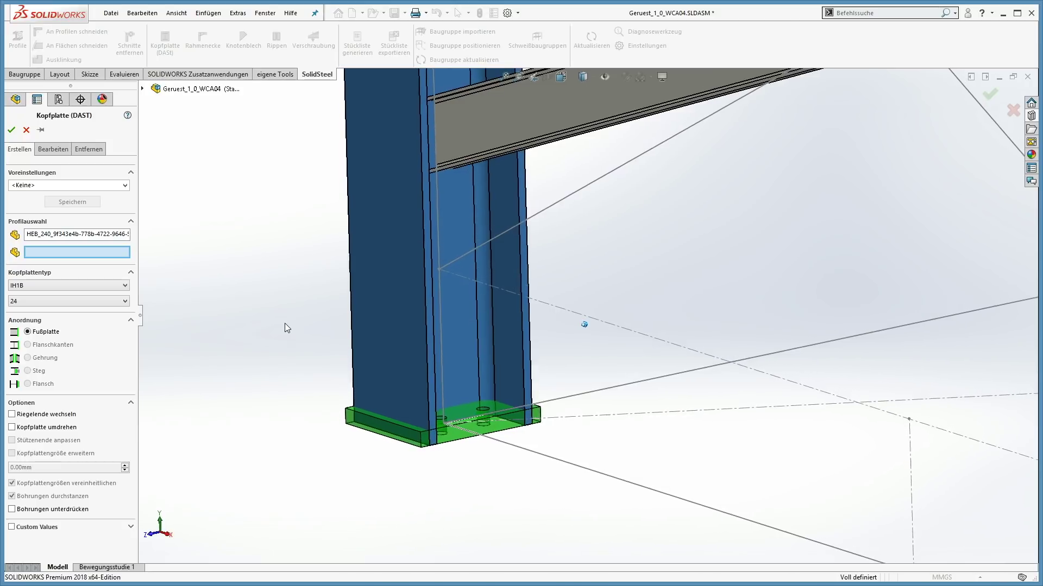
left_click(12, 527)
left_click_drag(135, 389, 126, 509)
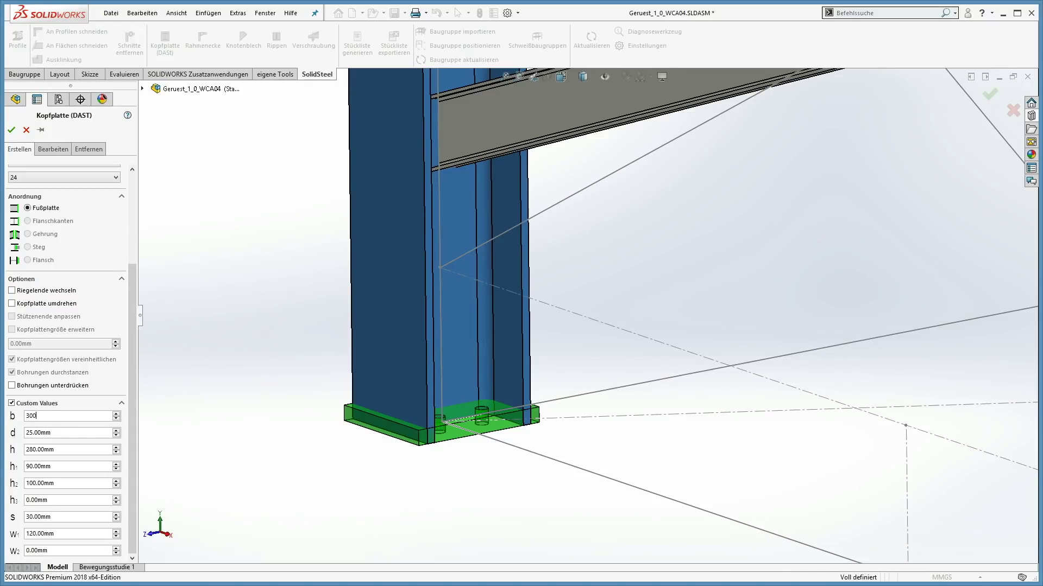
left_click(29, 416)
type("300")
key("Return")
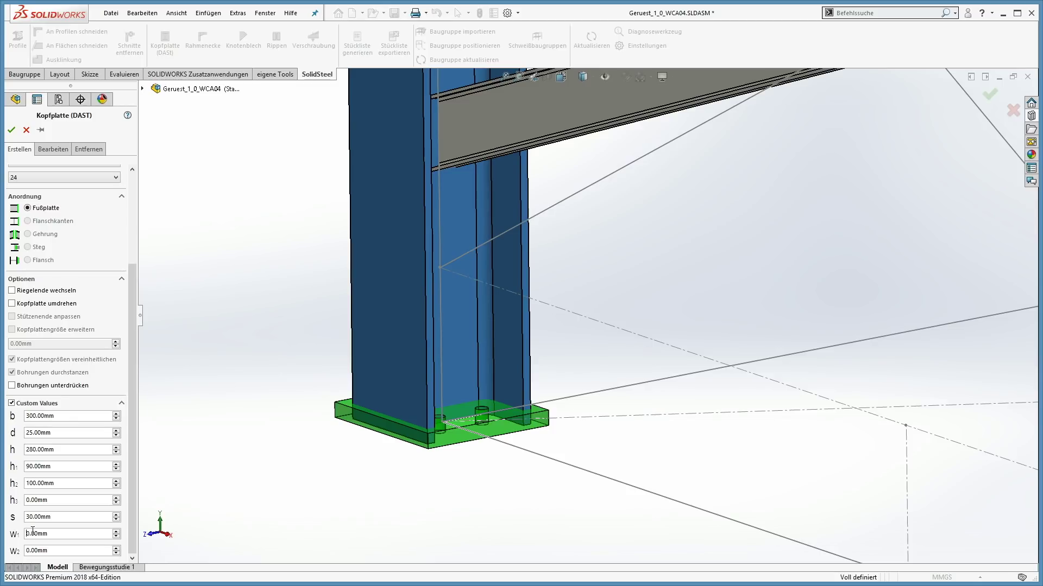
left_click(33, 532)
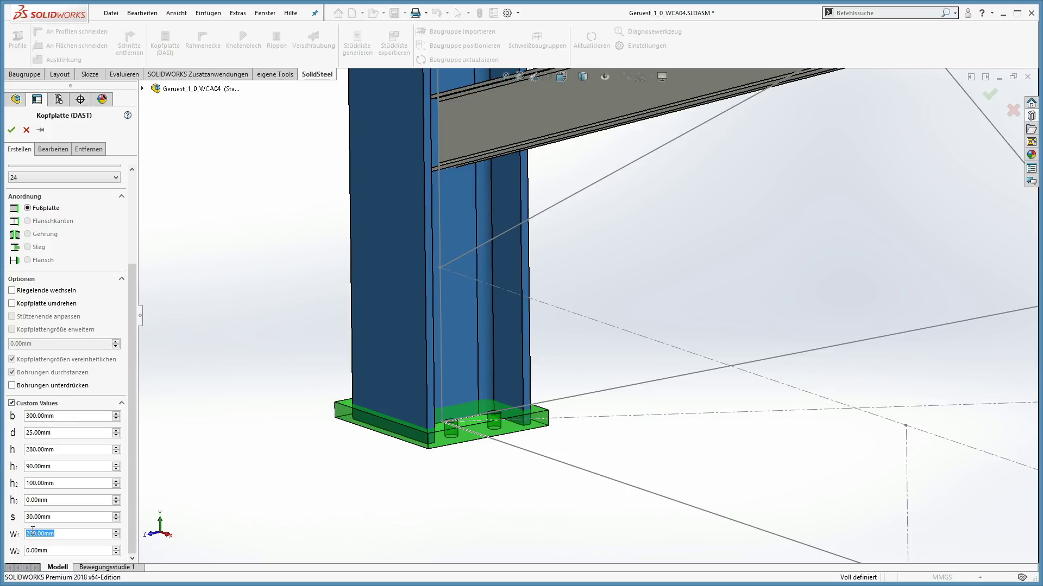
- Store the base plate settings as the preset LiveDemo and create the plate at the column's foot
left_click_drag(135, 282, 134, 193)
left_click(50, 187)
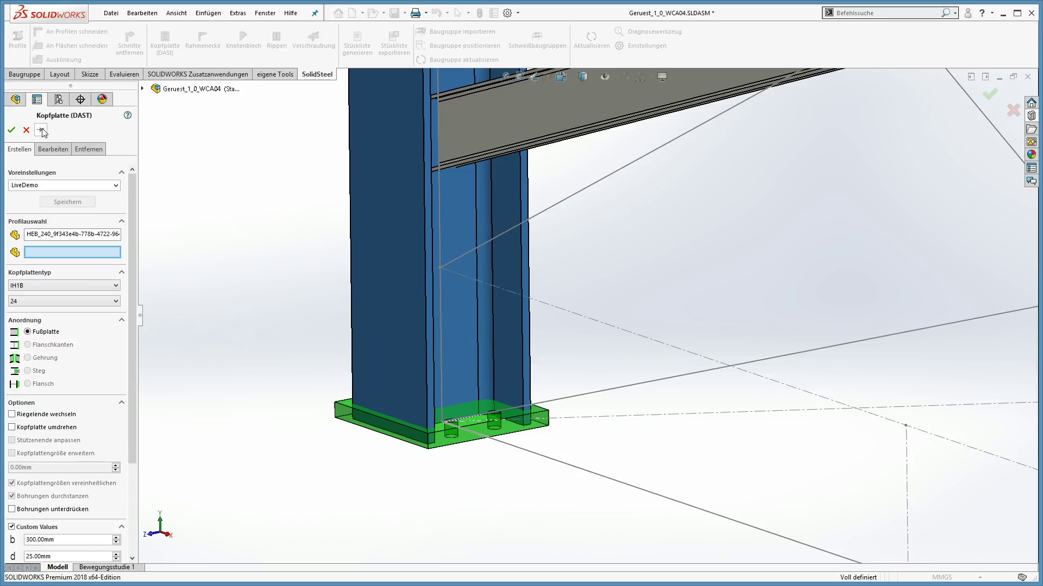
left_click(13, 131)
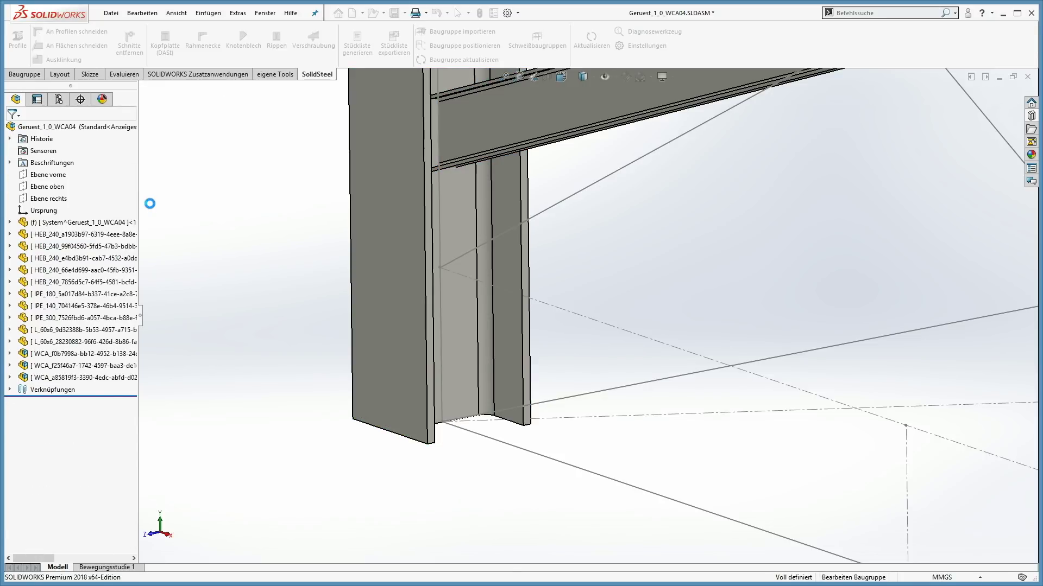
key("ctrl+Left")
key("ctrl+Left")
key("ctrl+Up")
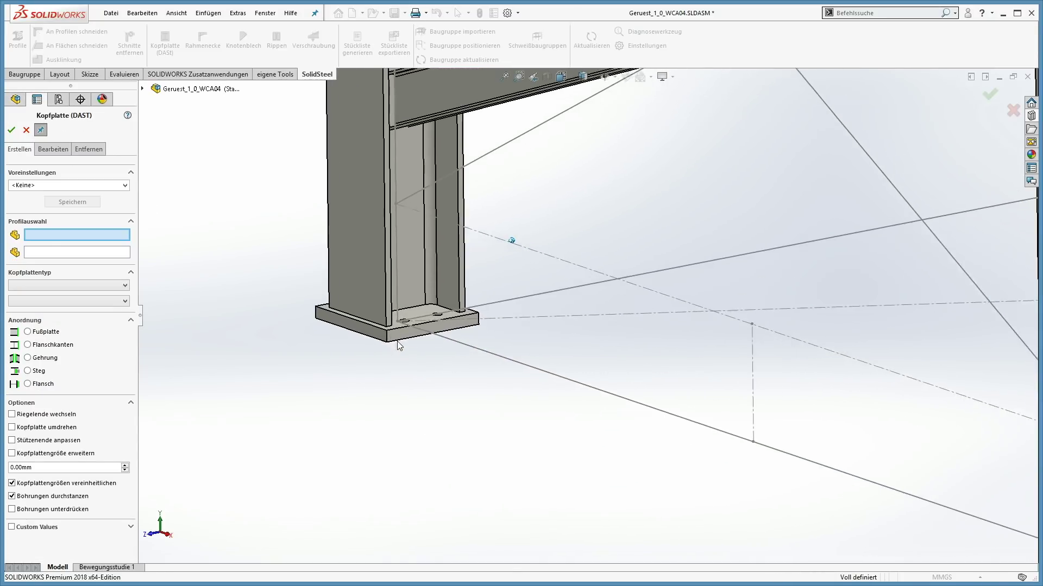
- Create a base plate at the foot of the next HEB 240 column using the LiveDemo preset
key("ctrl+Left")
key("ctrl+Left")
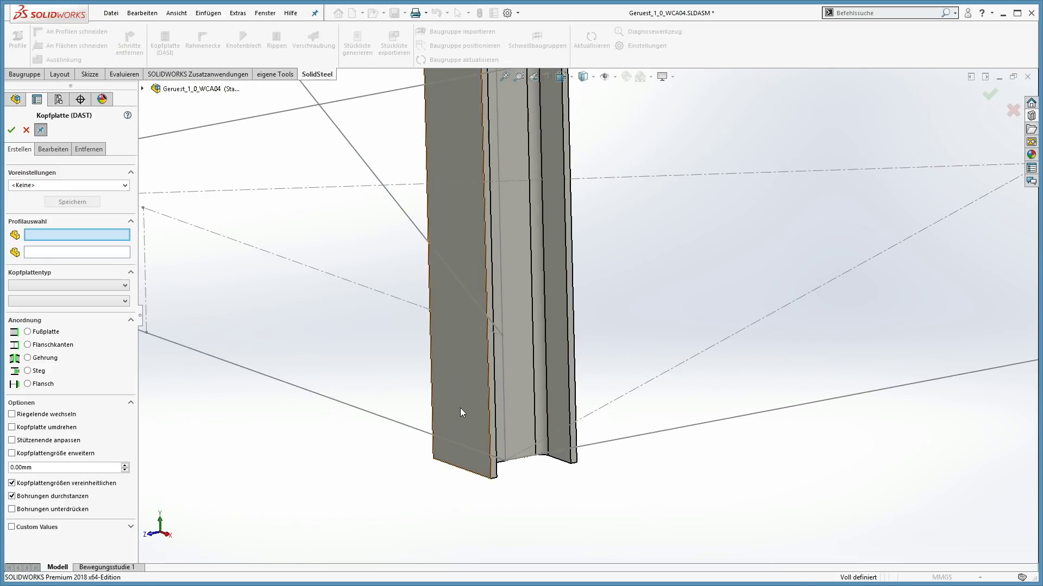
left_click(461, 409)
left_click(461, 408)
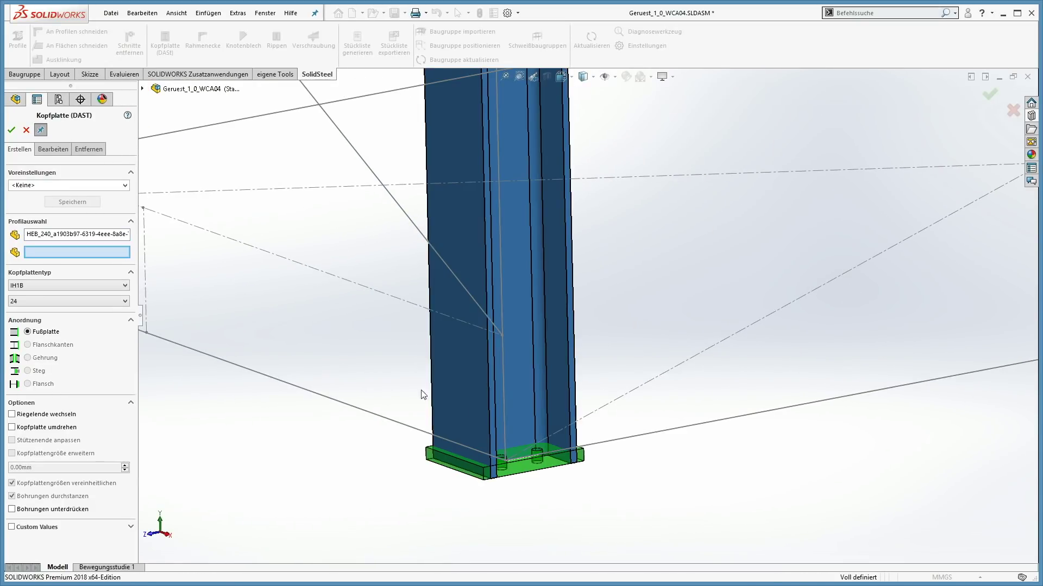
left_click(126, 186)
left_click(31, 210)
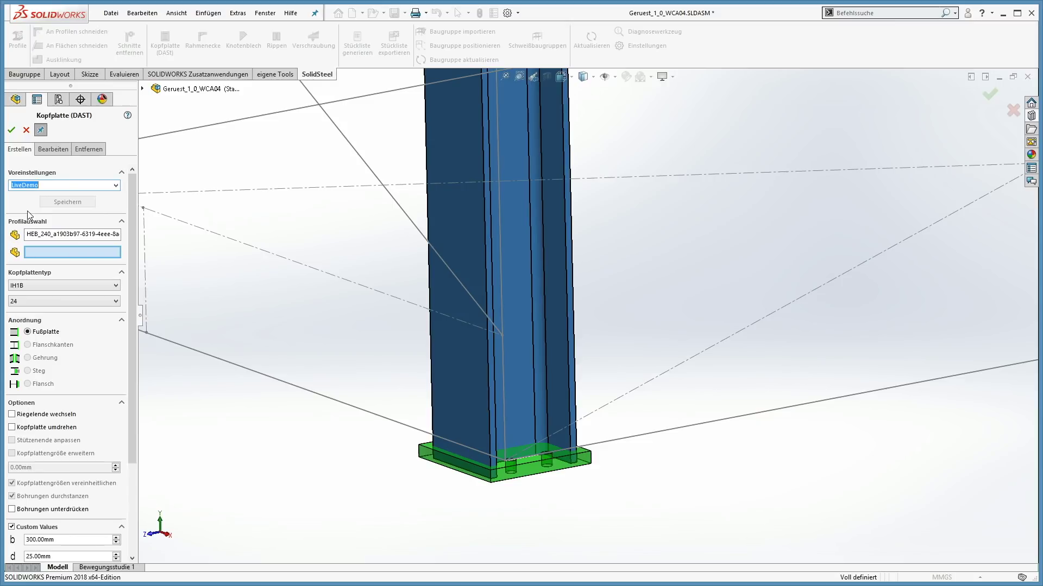
left_click(11, 130)
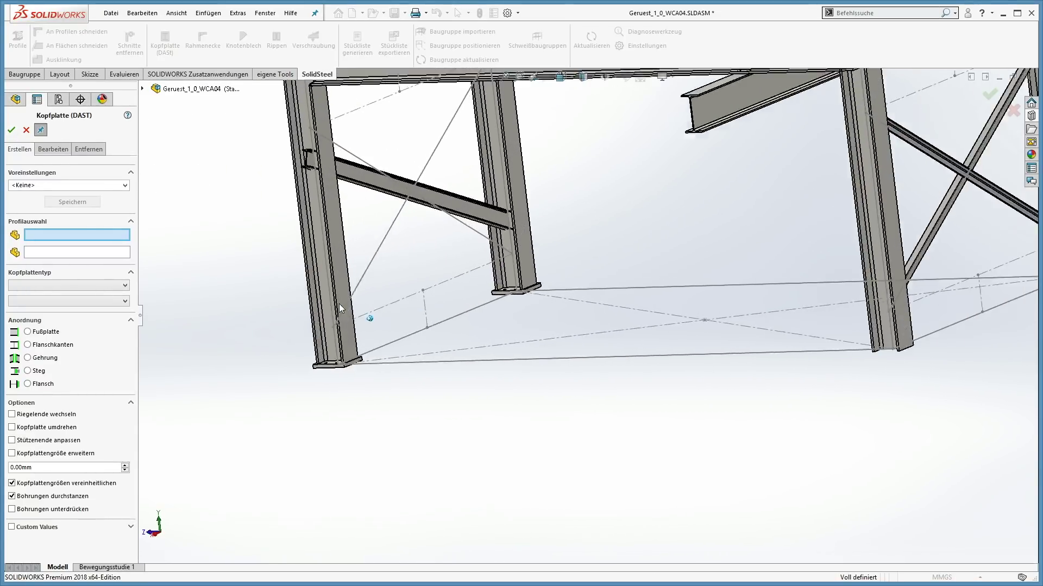
- Join the HEB 240 cross beam above the diagonal bracing to its corner column with IH1B 24 end plates arranged as Flanschkanten
scroll(339, 304, "down", 8)
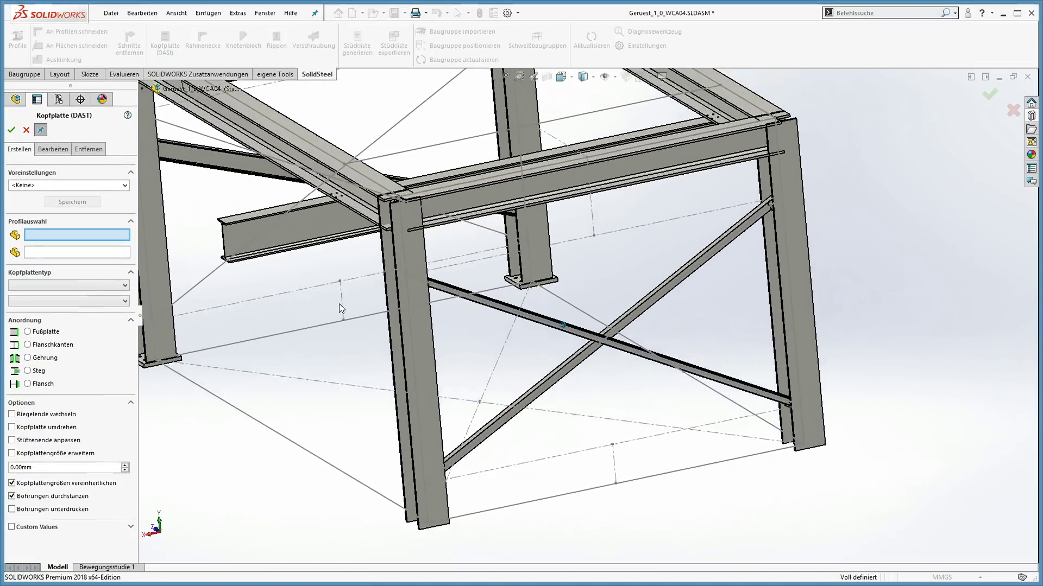
scroll(491, 341, "down", 2)
left_click(494, 315)
left_click(671, 389)
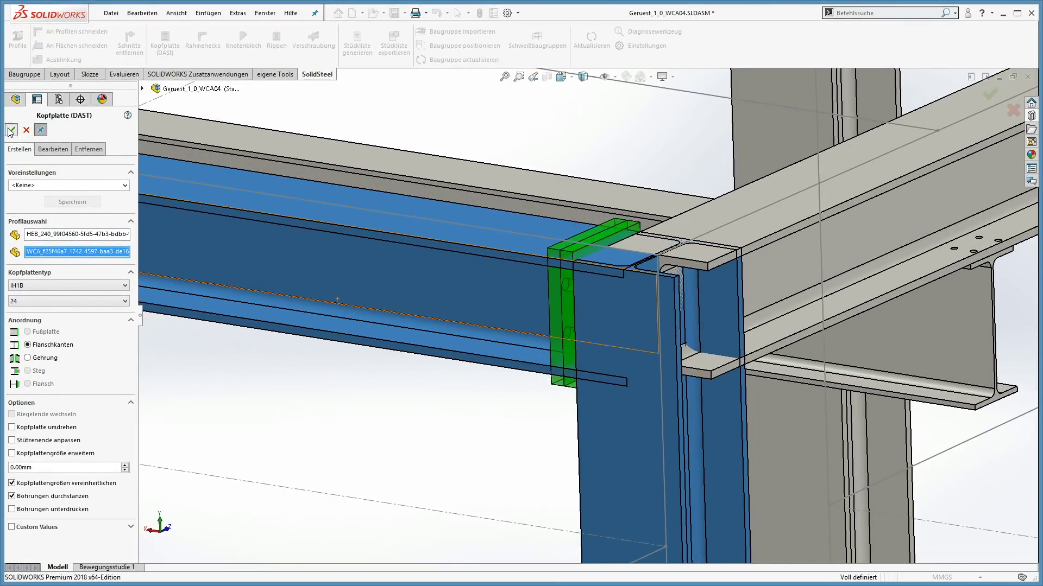
left_click(10, 130)
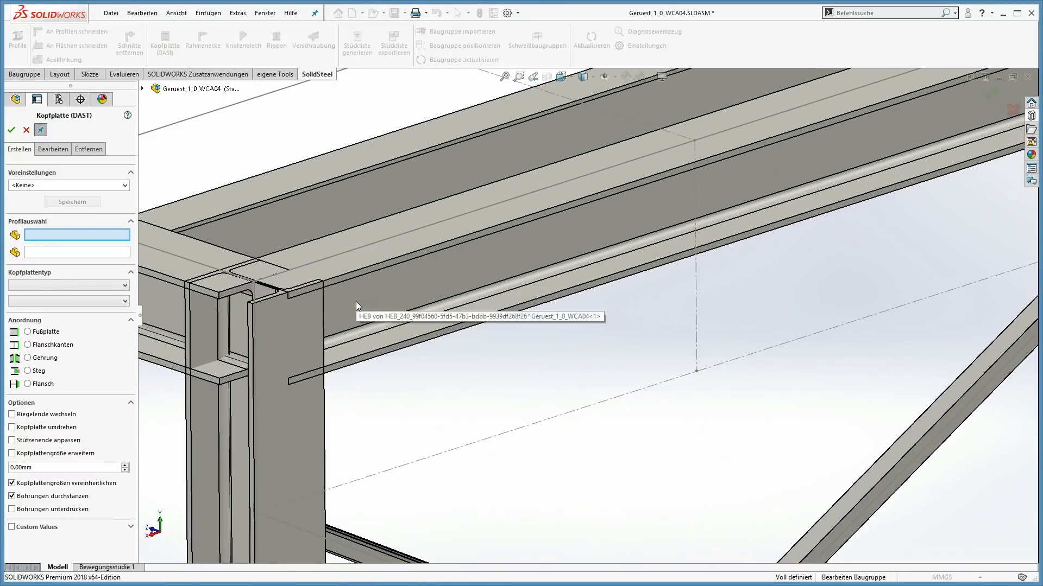
- Add matching IH1B 24 Flanschkanten end plates between the same cross beam's other end and the opposite corner column
left_click(347, 303)
left_click(272, 321)
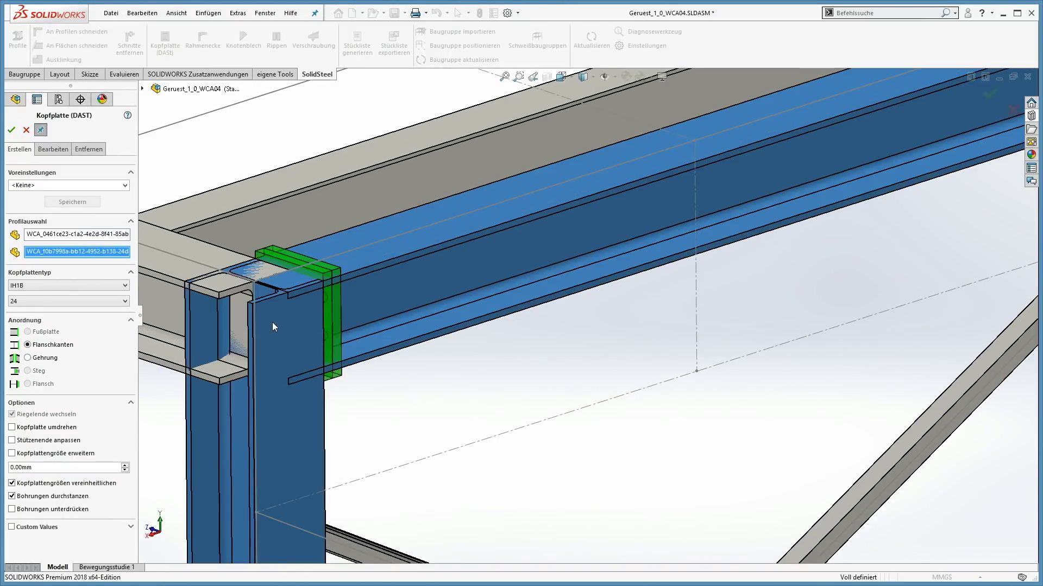
left_click(11, 130)
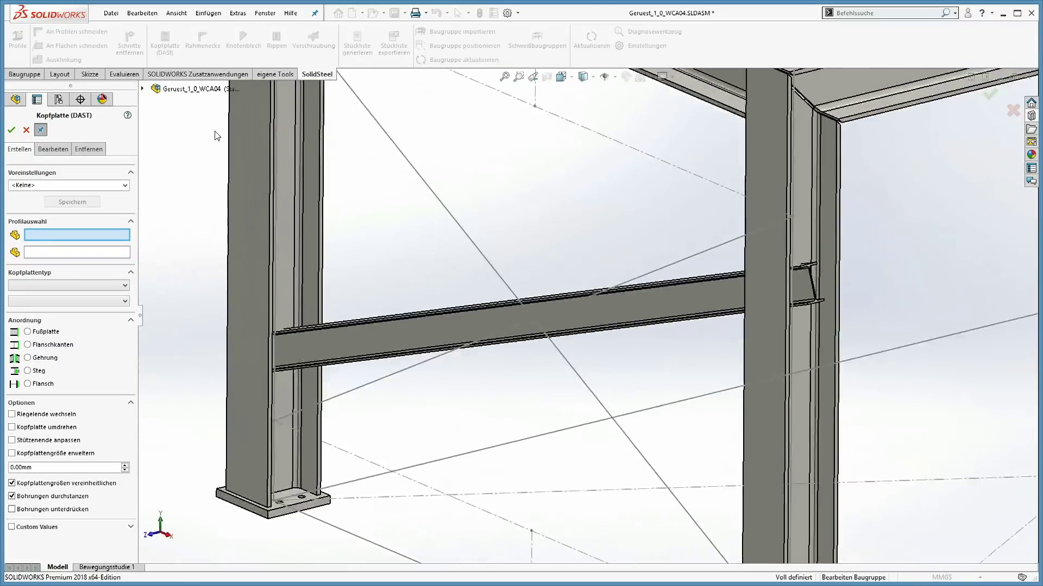
- Connect the IPE 140 rail to the HEB 240 column's web with an IH1E 16 end plate in the Steg arrangement
left_click(341, 332)
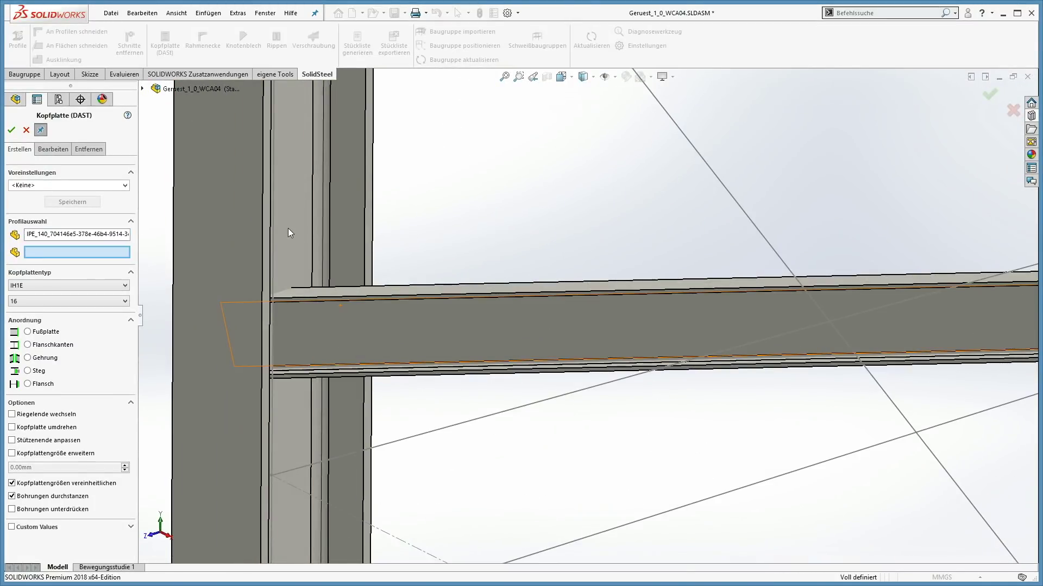
left_click(288, 233)
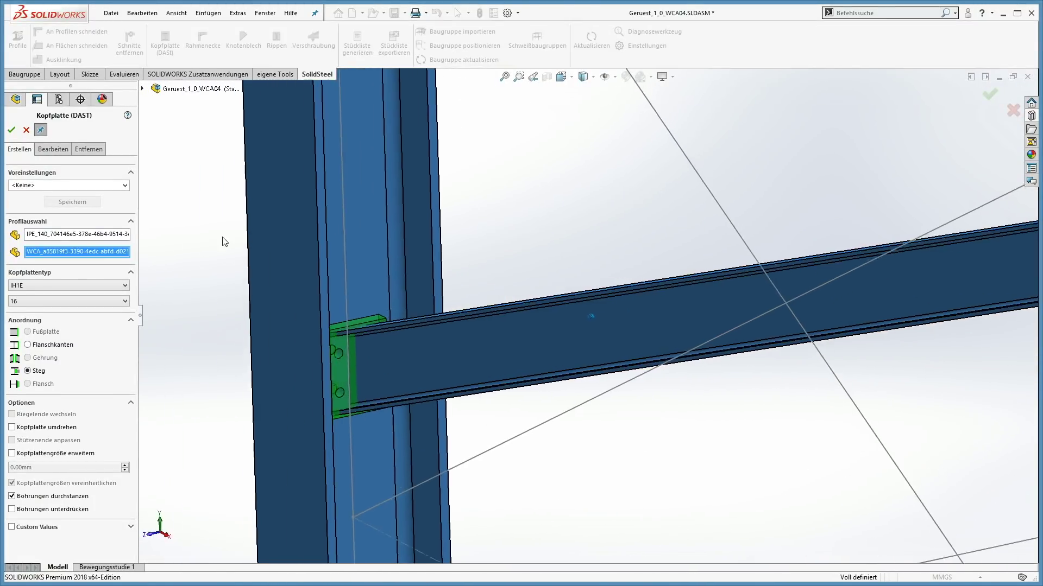
left_click(11, 130)
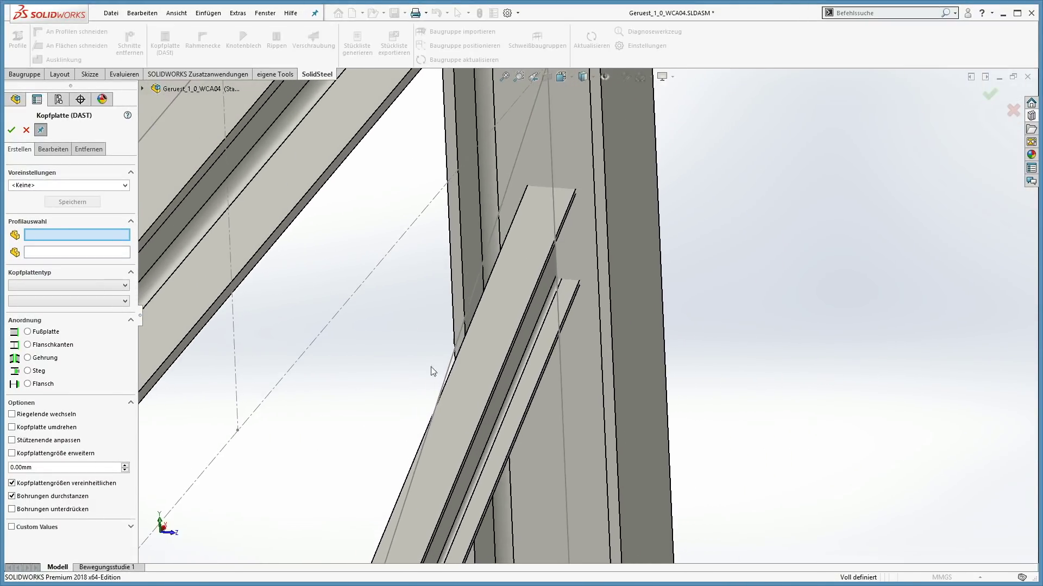
- Connect the IPE 140 rail's other end to its column with IH1E 16 Flanschkanten end plates and finish the end plate command
left_click(532, 255)
left_click(621, 239)
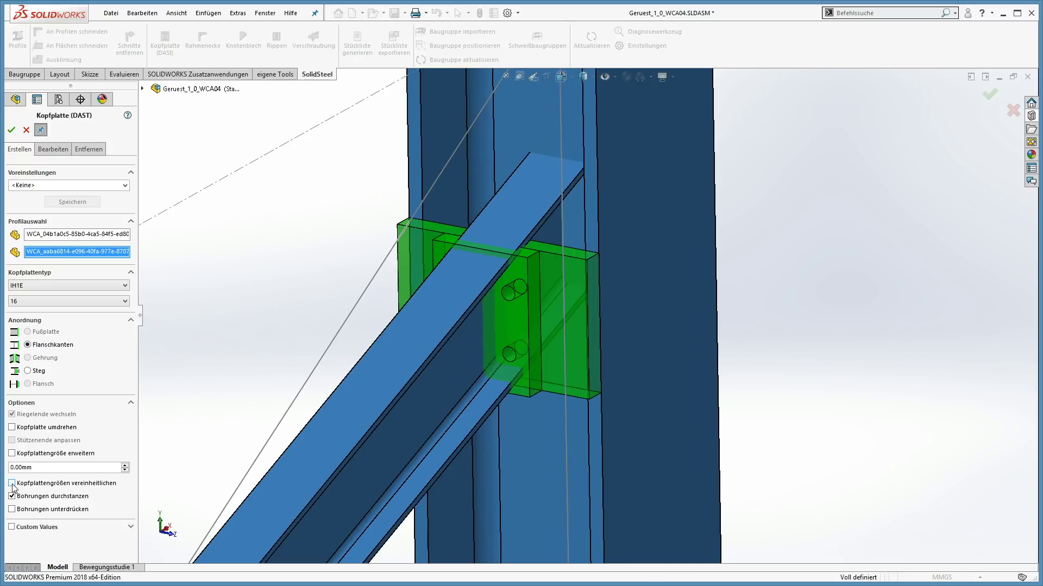
left_click(11, 130)
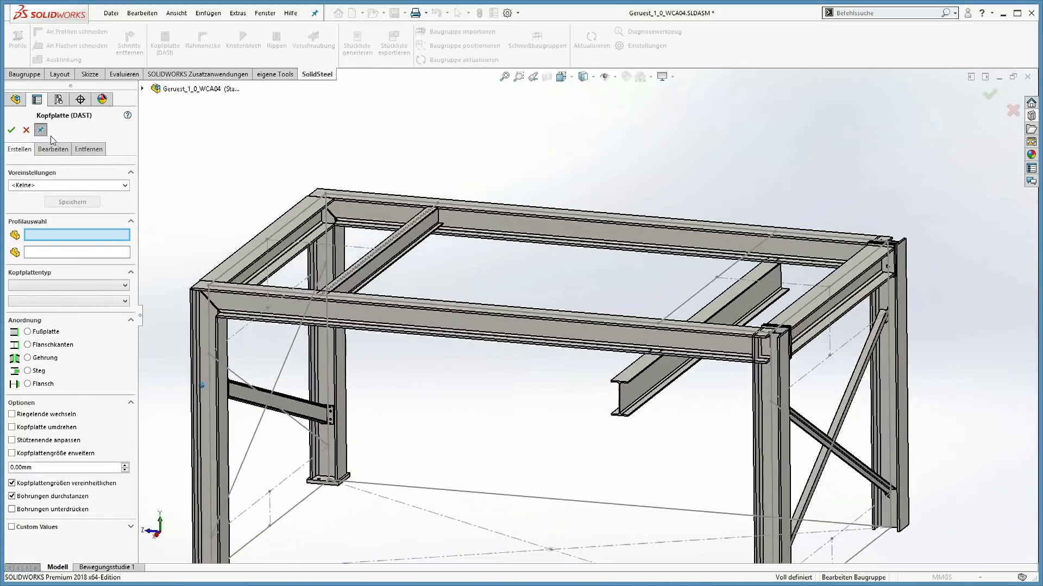
left_click(26, 131)
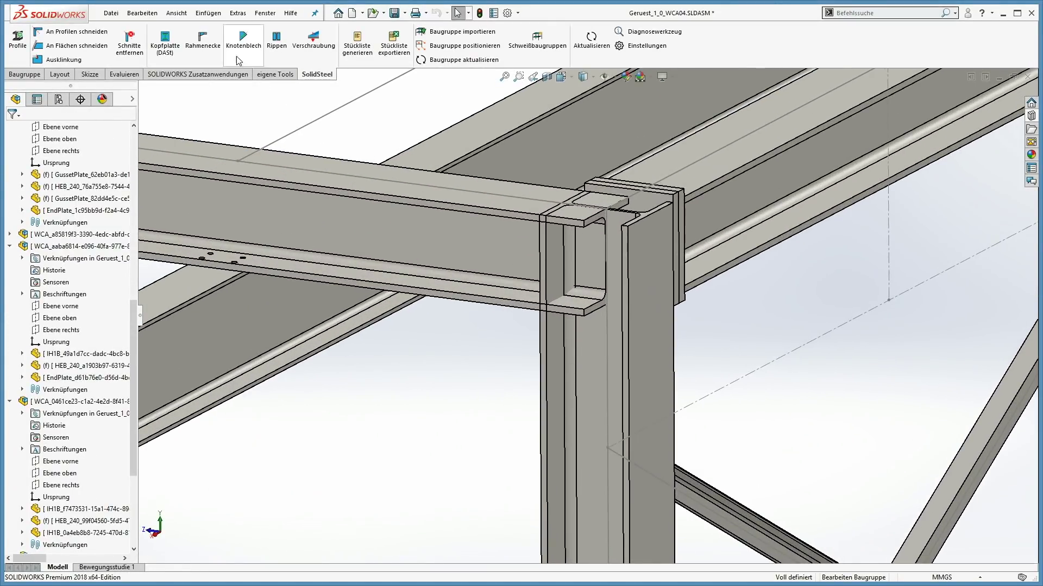
- Create a frame corner (Rahmenecke) between the HEB 240 long beam and its corner column, with 720, 480 and 18 mm dimensions and IH1B 24 end plates
left_click(209, 47)
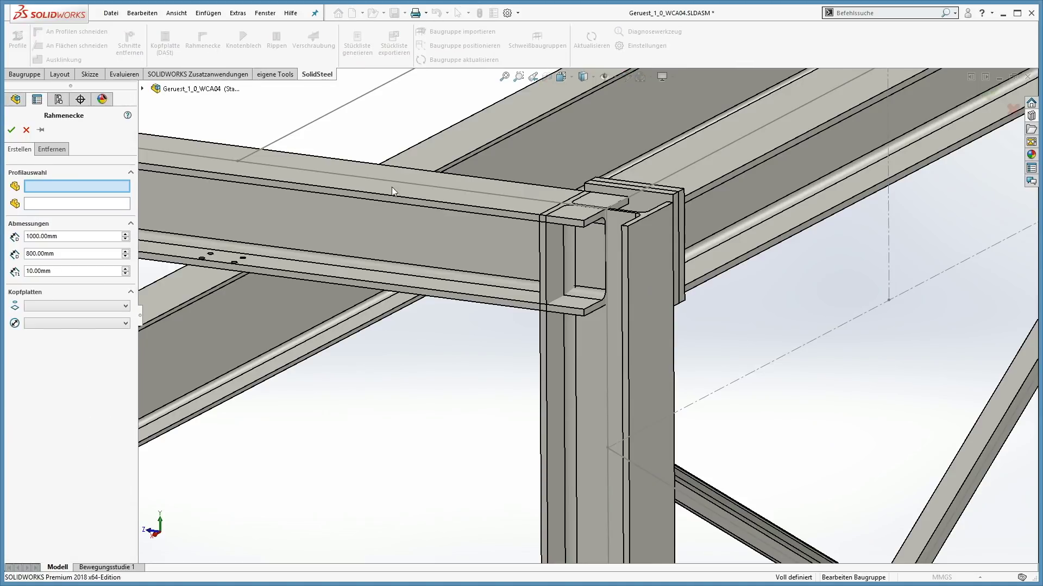
left_click(465, 237)
left_click(588, 352)
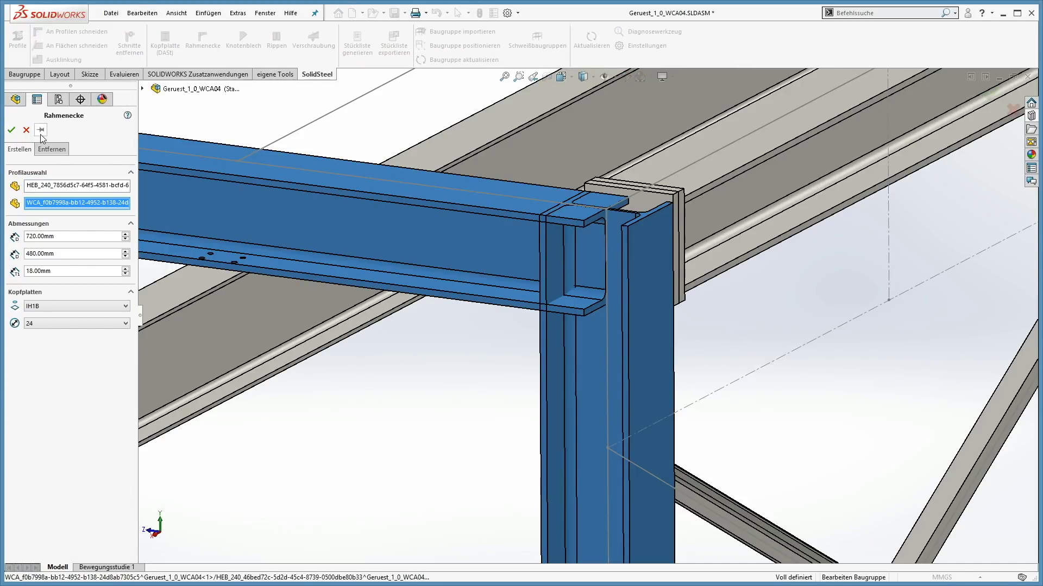
left_click(11, 130)
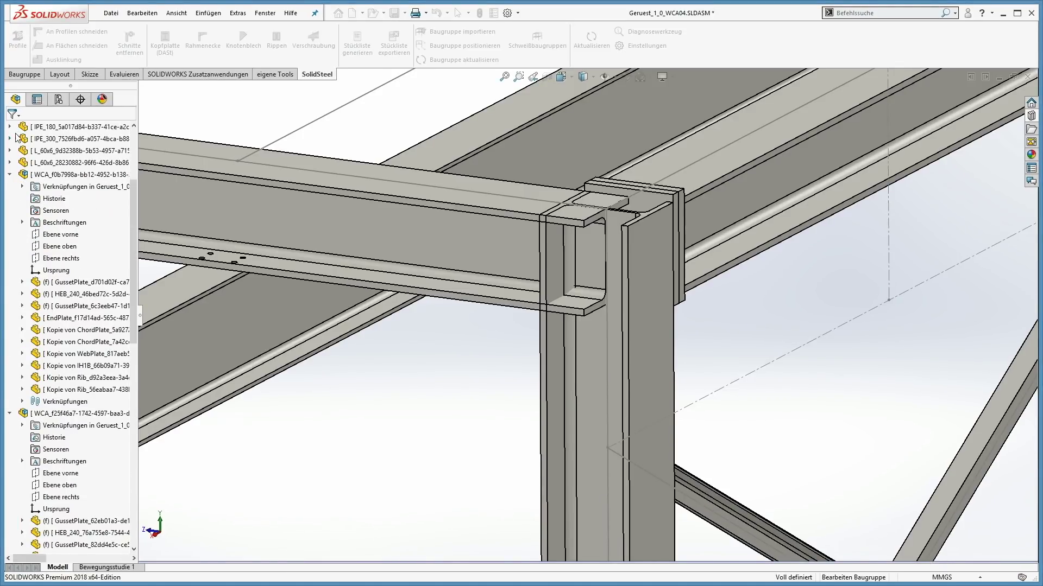
- Examine the haunch, ribs and bolted end plates of the new frame corner from several sides
scroll(568, 274, "up", 5)
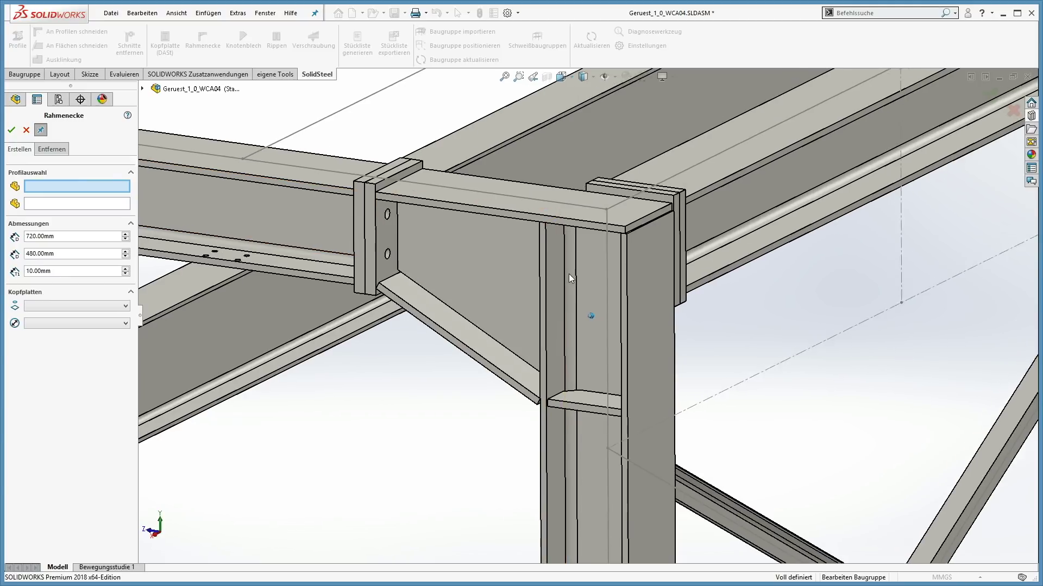
key("Up")
key("Up")
key("Up")
key("Up")
key("Up")
key("Up")
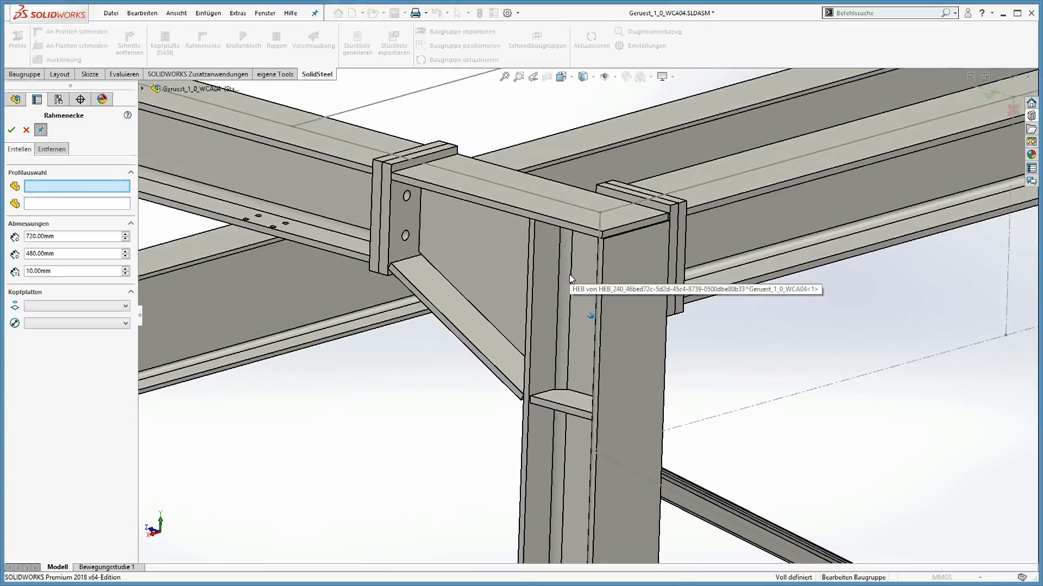
key("Right")
key("Right")
key("Right")
key("Right")
key("Right")
scroll(569, 274, "up", 3)
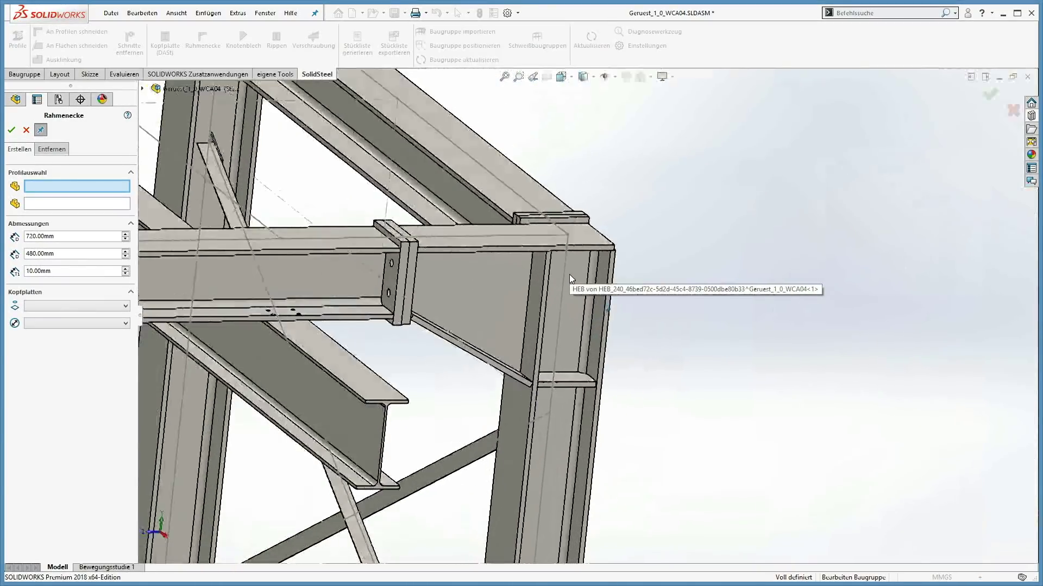
- Create a second 720 x 480 mm frame corner with IH1B 24 end plates between the opposite HEB 240 long beam and its column
key("Right")
key("Right")
key("Right")
key("Right")
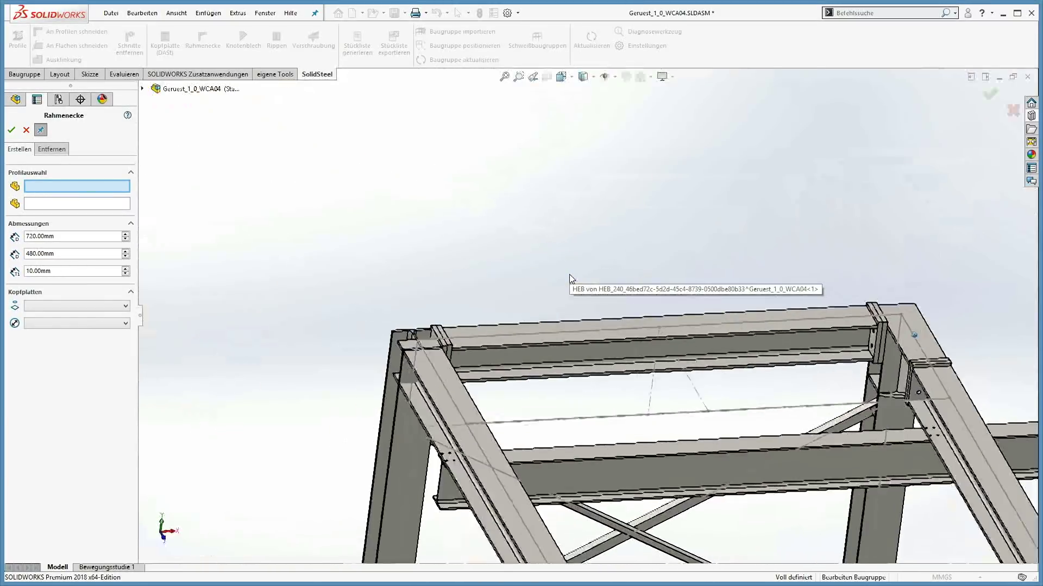
key("Right")
key("Right")
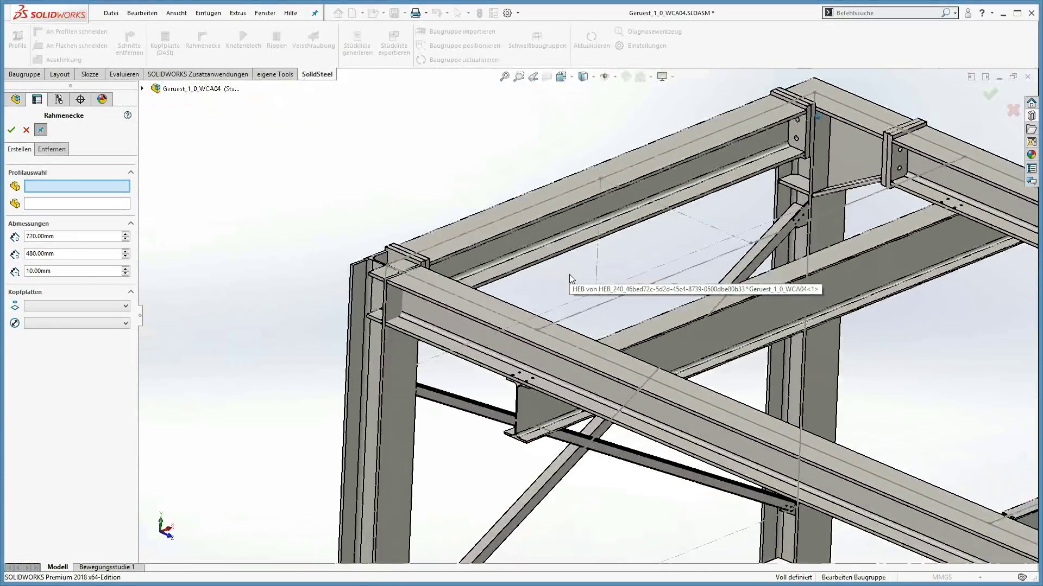
scroll(569, 275, "down", 2)
key("Right")
scroll(569, 275, "down", 1)
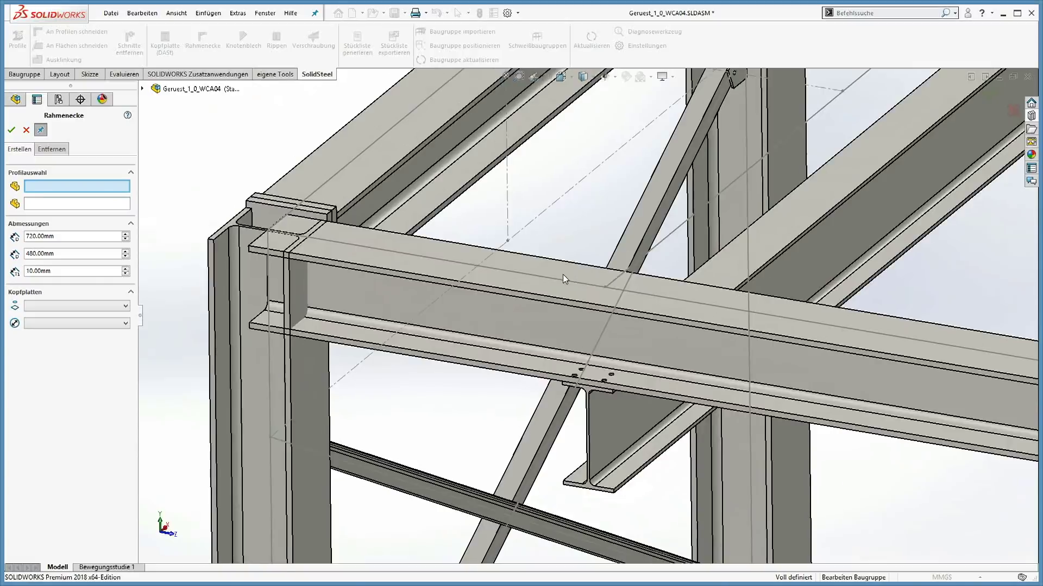
left_click(473, 316)
left_click(302, 381)
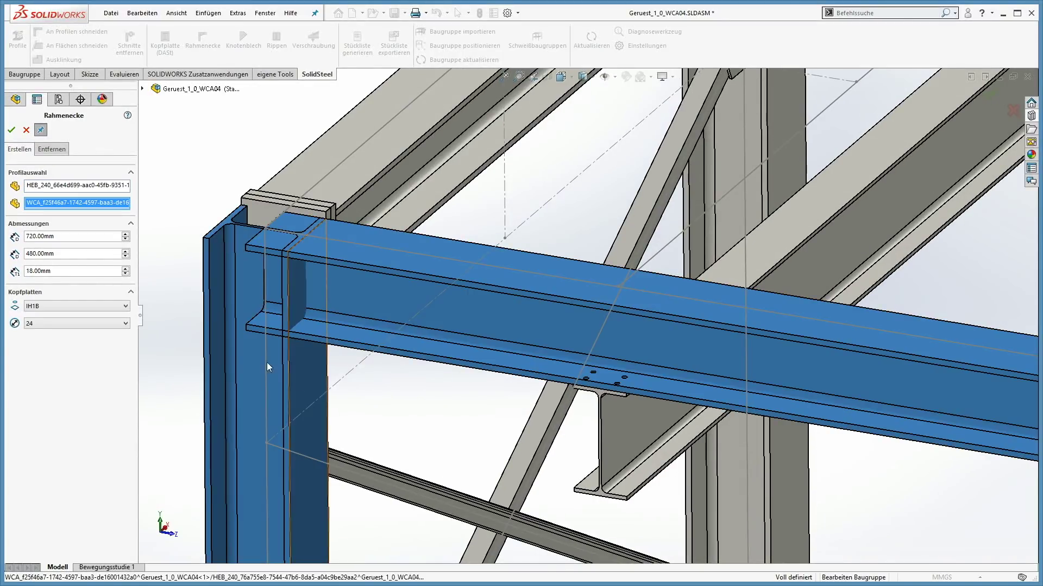
left_click(10, 132)
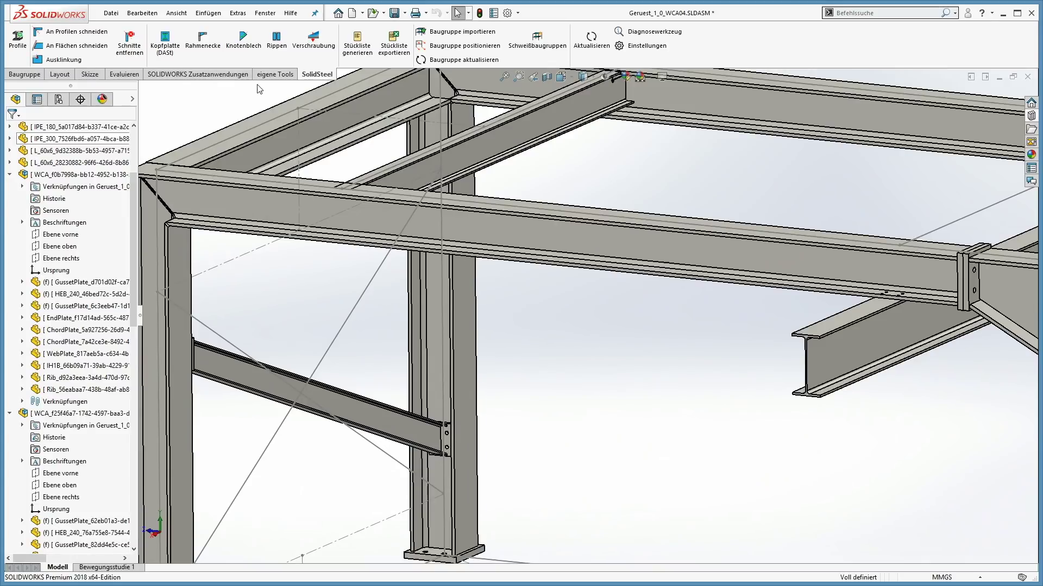
- Set up stiffening ribs (Rippen) on the HEB 240 long beam, positioned by an edge of the IPE 300 beam beneath it
left_click(277, 39)
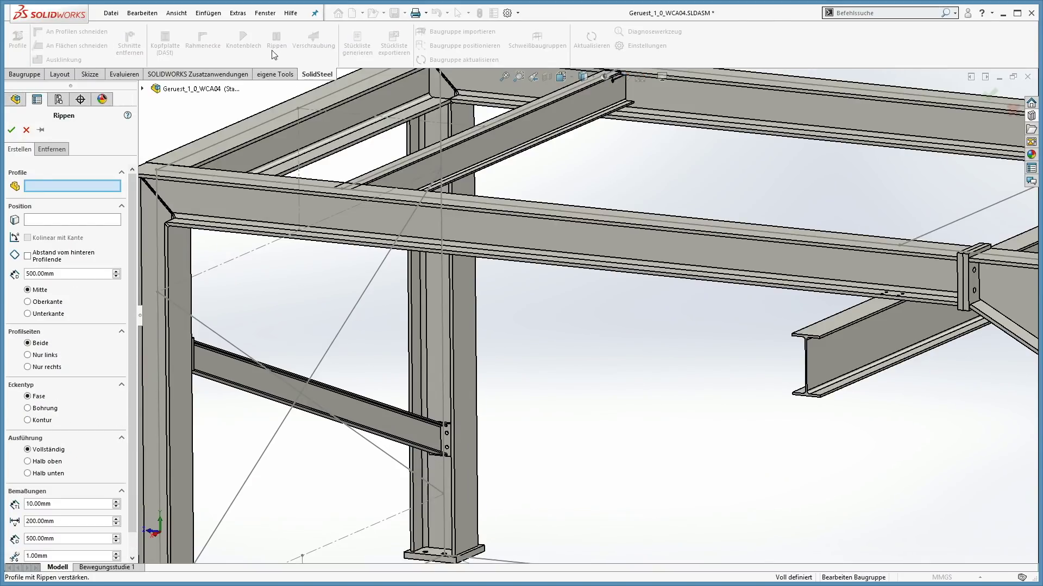
left_click(259, 197)
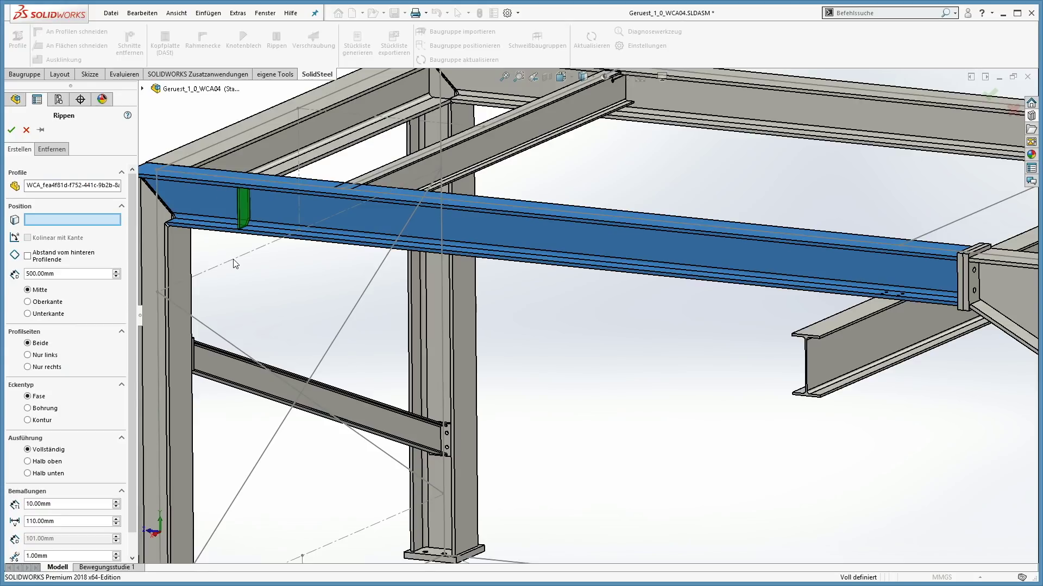
middle_click_drag(379, 289, 373, 289)
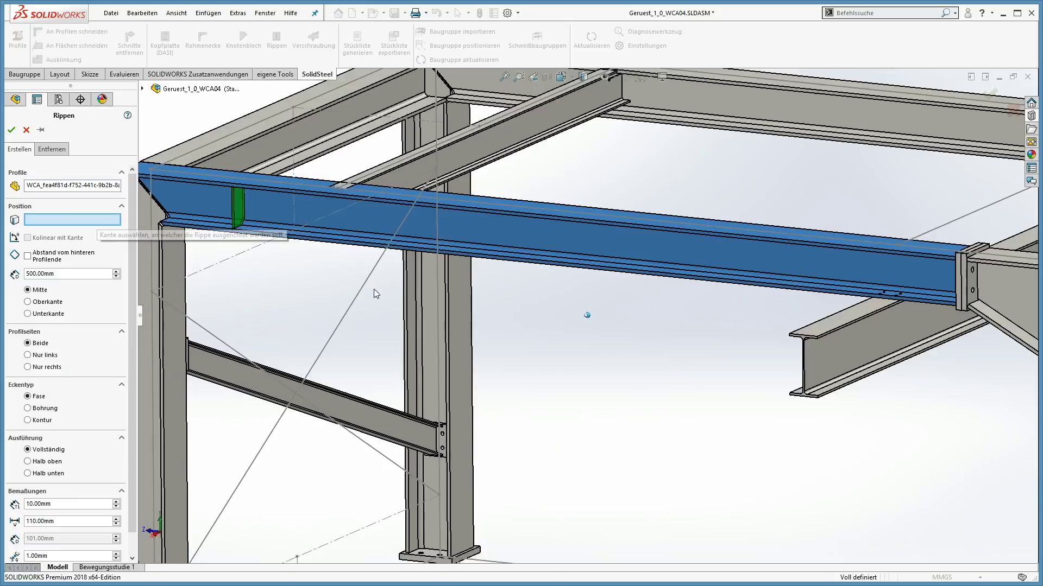
scroll(500, 309, "down", 10)
scroll(498, 310, "down", 5)
left_click(461, 330)
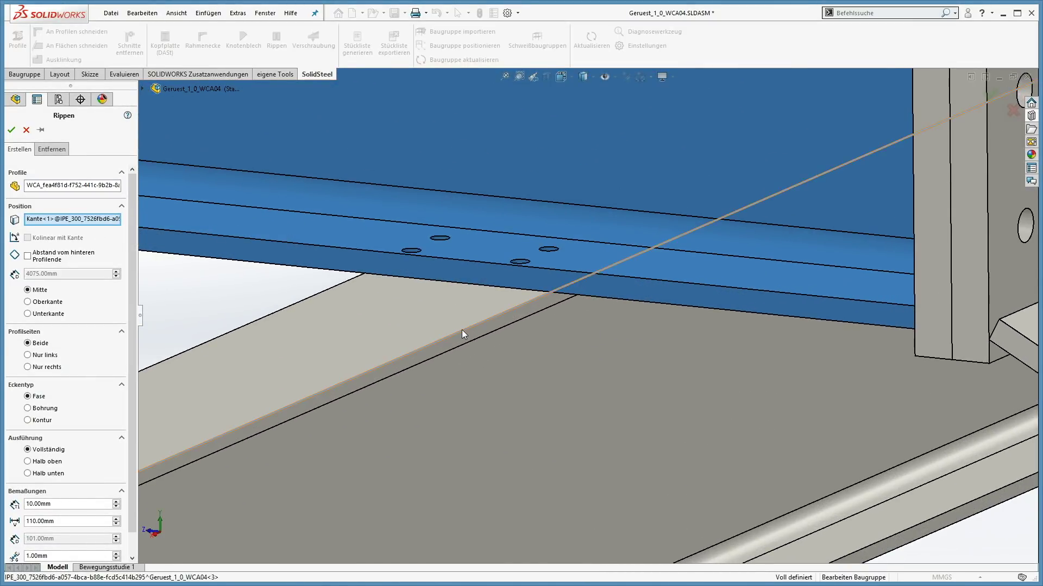
middle_click_drag(462, 330, 630, 377)
key("ctrl+1")
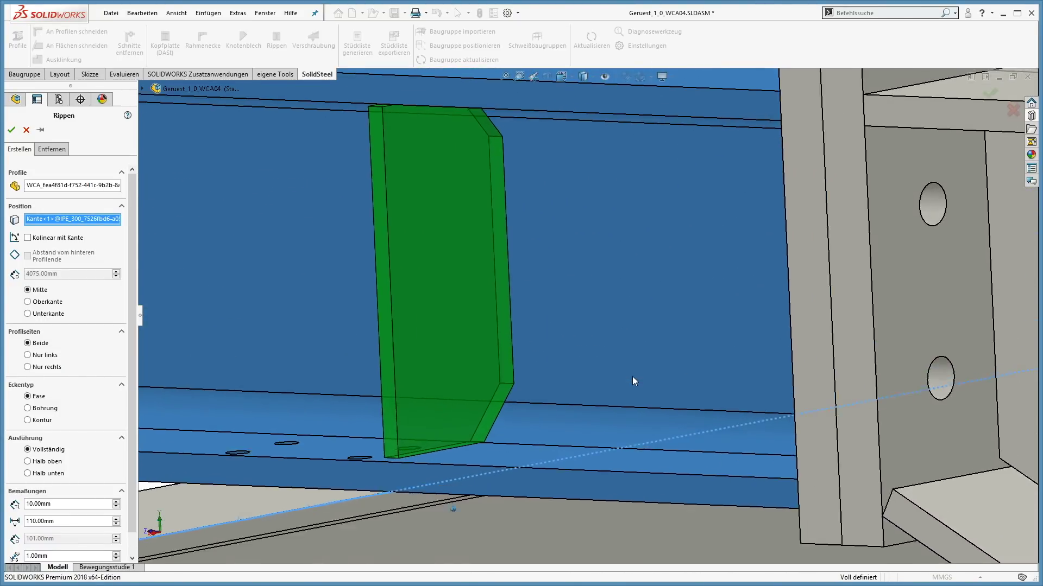
- Preview the rib with the Bohrung and Kontur corner types and the Halb unten version, returning to Fase and Vollständig
left_click(28, 408)
left_click(33, 420)
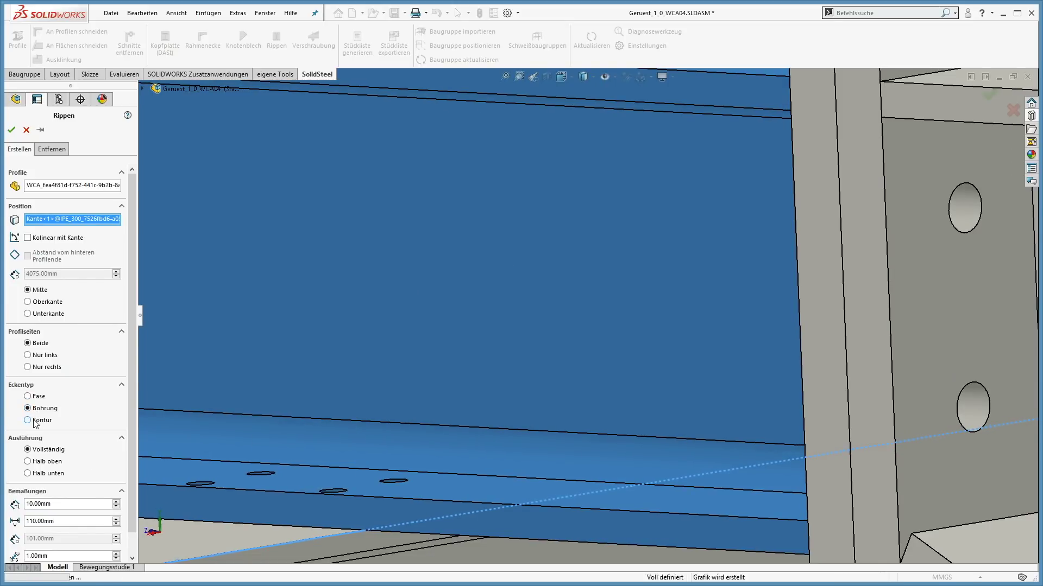
left_click(32, 399)
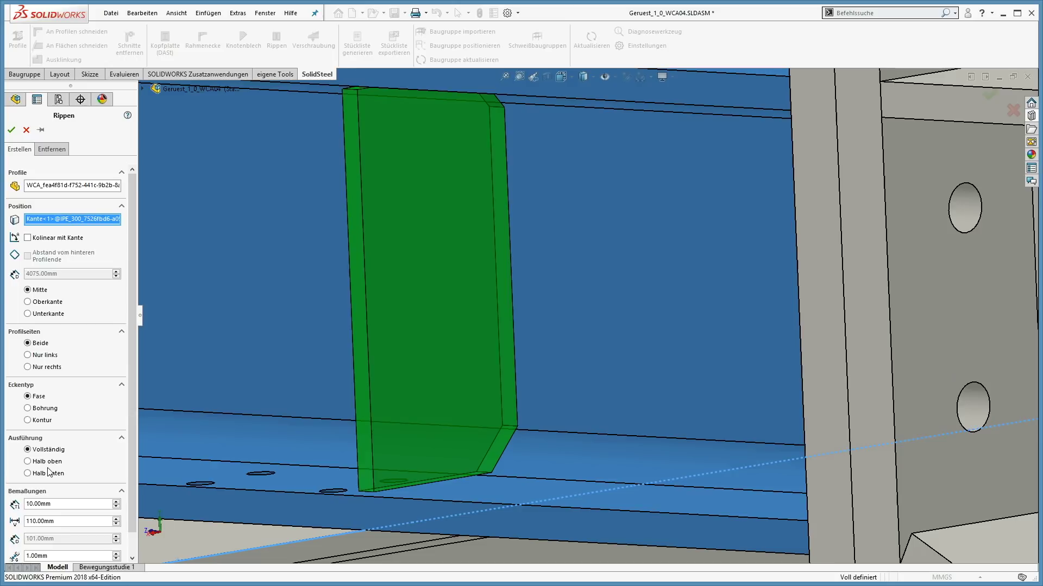
left_click(28, 474)
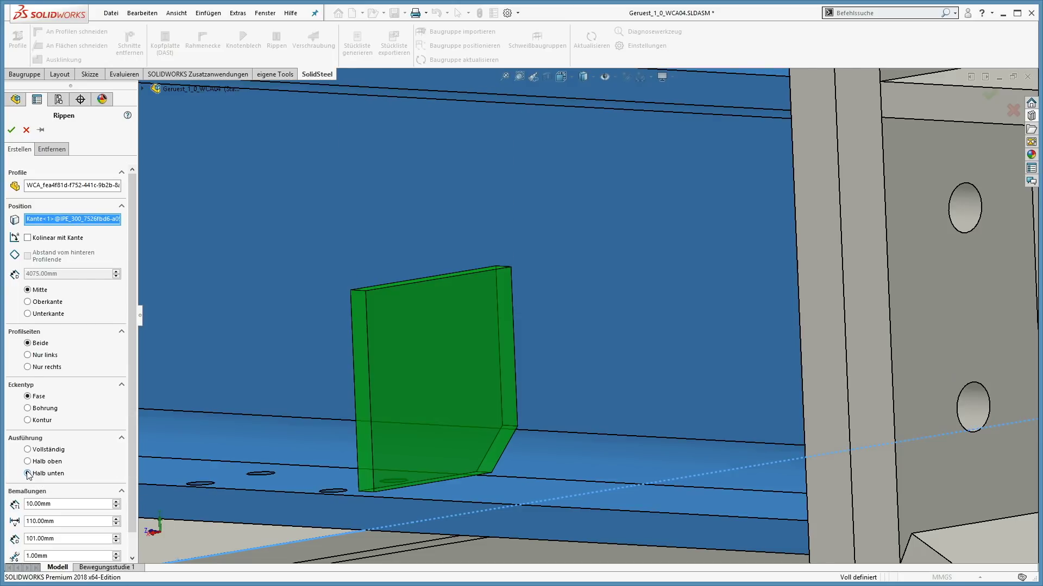
left_click(27, 451)
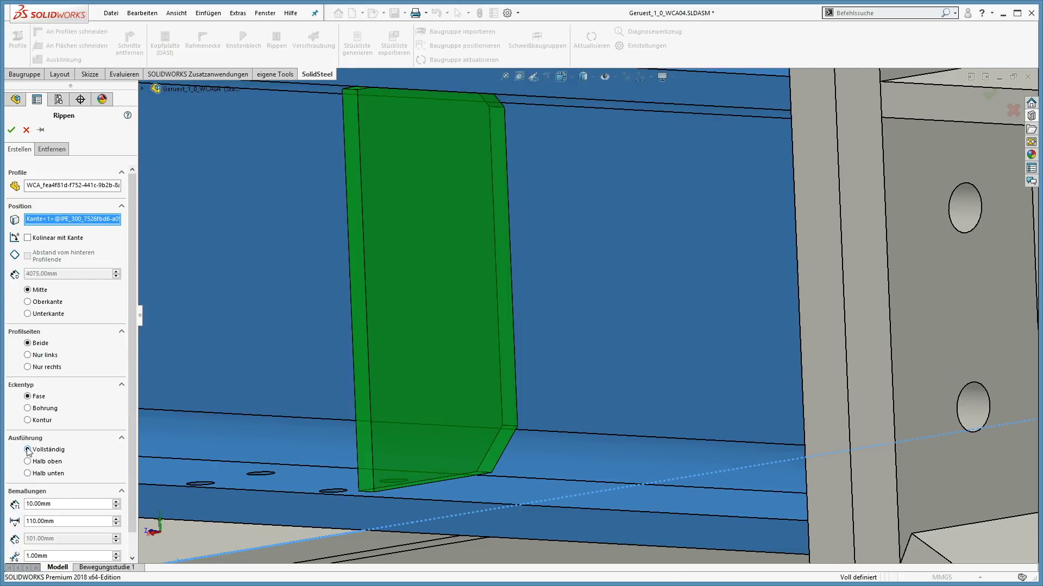
- Insert the full-height 10 x 110 mm chamfered ribs on both sides of the HEB 240 long beam, centred on the selected IPE 300 edge
left_click(11, 130)
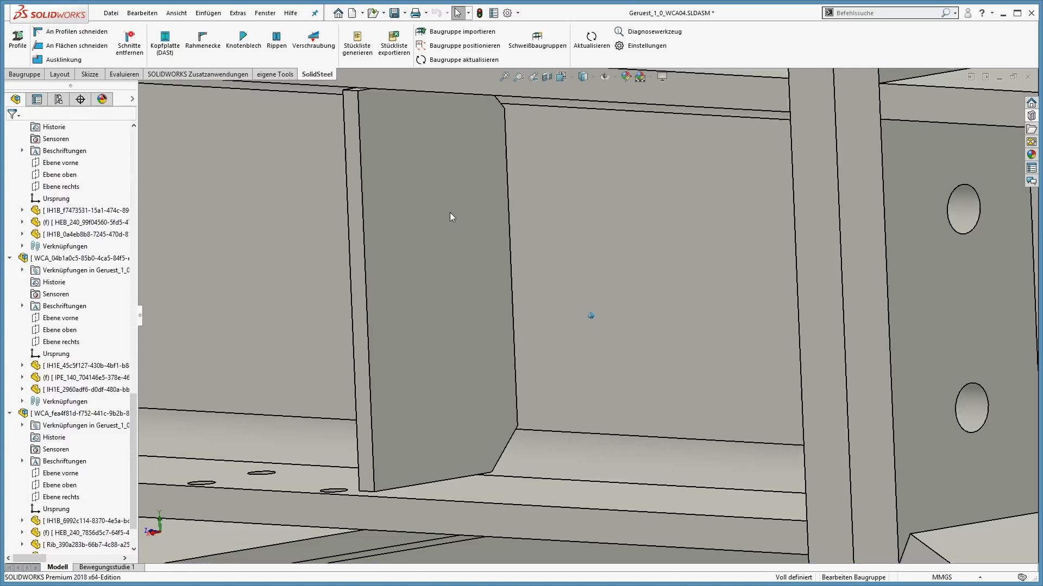
scroll(451, 213, "up", 4)
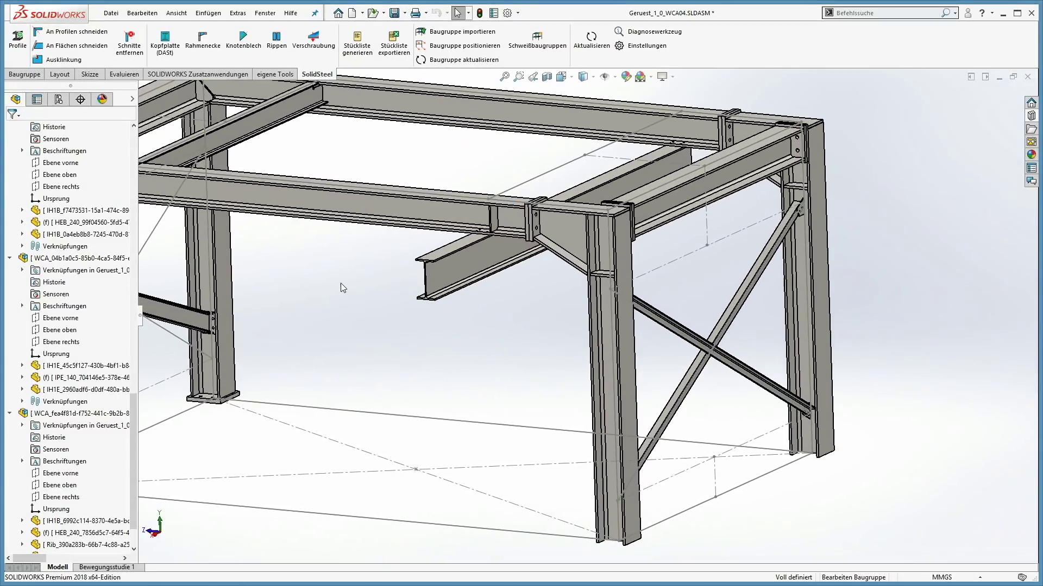
- Collapse the component tree and examine the weld assemblies of the long beam and the haunched HEB 240 column, expanding the column's parts
key("shift+c")
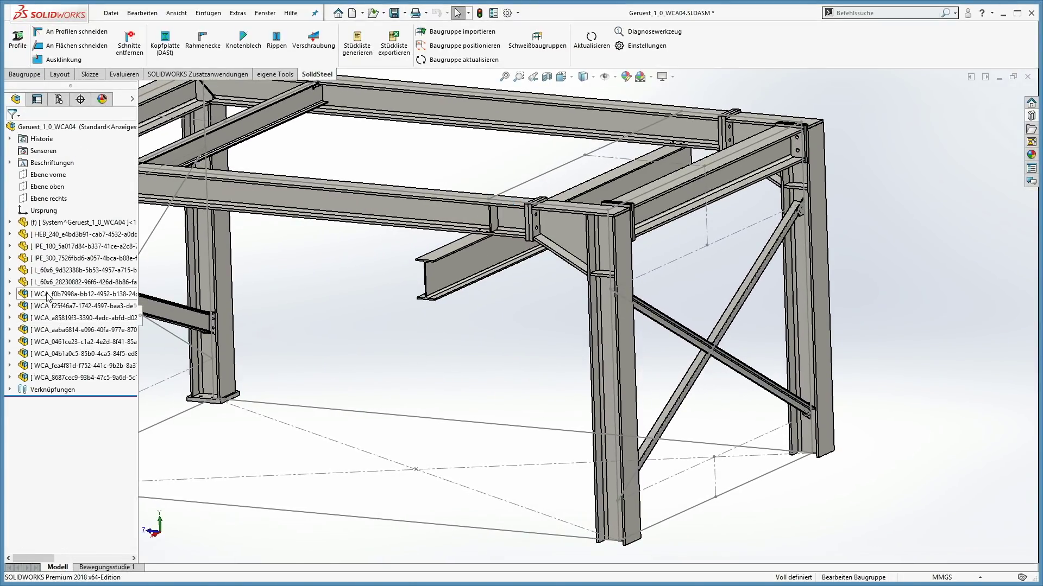
left_click(43, 378)
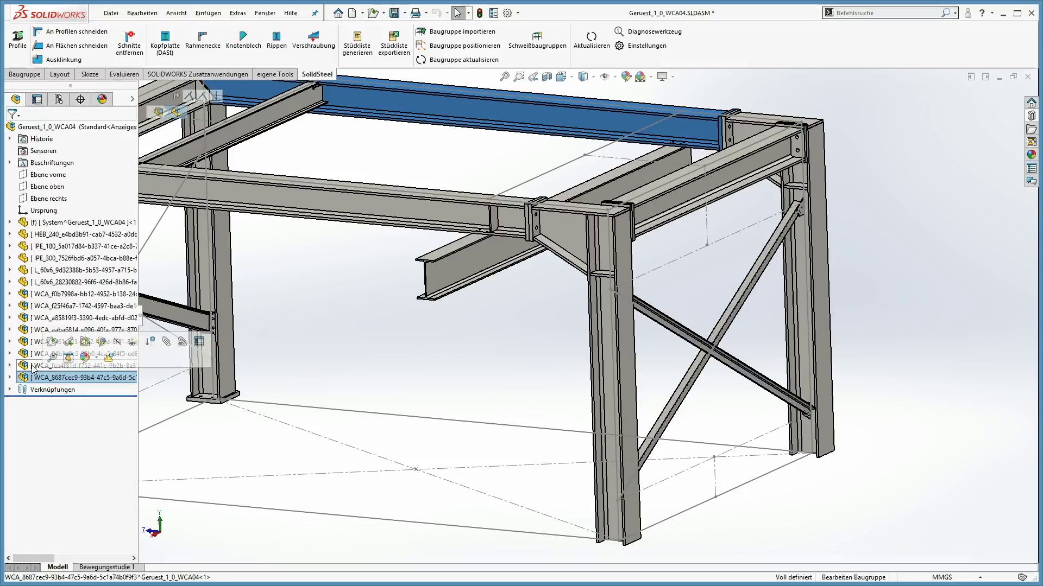
left_click(44, 295)
left_click(10, 294)
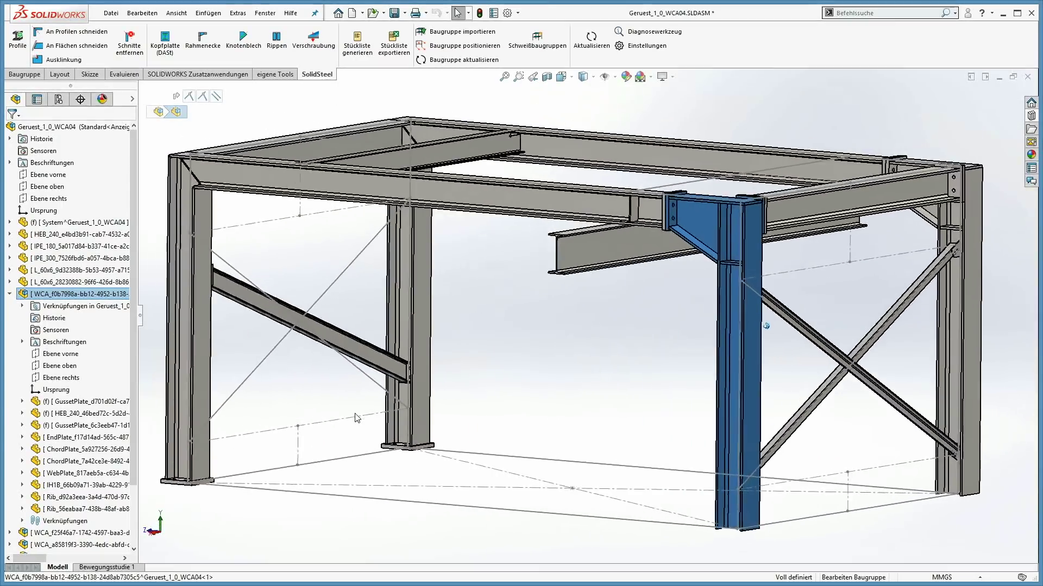
left_click(507, 357)
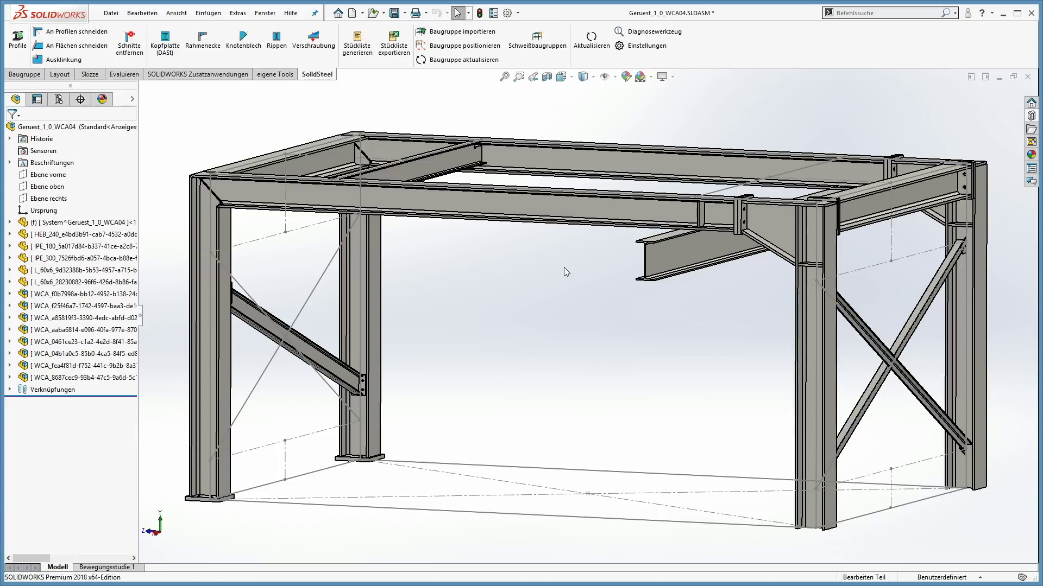
- Move the ground-plan sketch corner at the front column's base plate outward to about X 1743, Y -2881 mm and finish the sketch
key("Right")
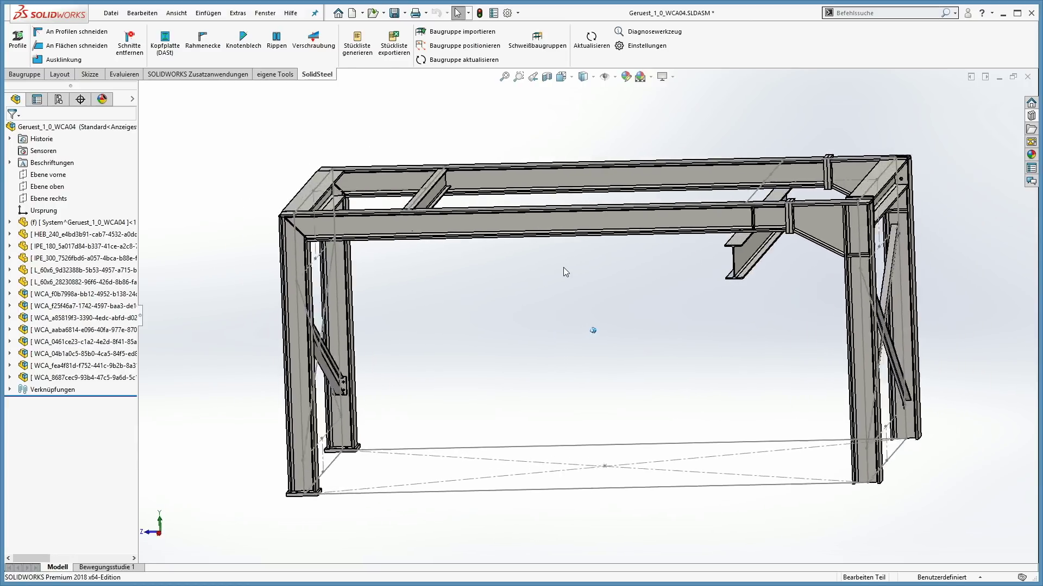
key("Right")
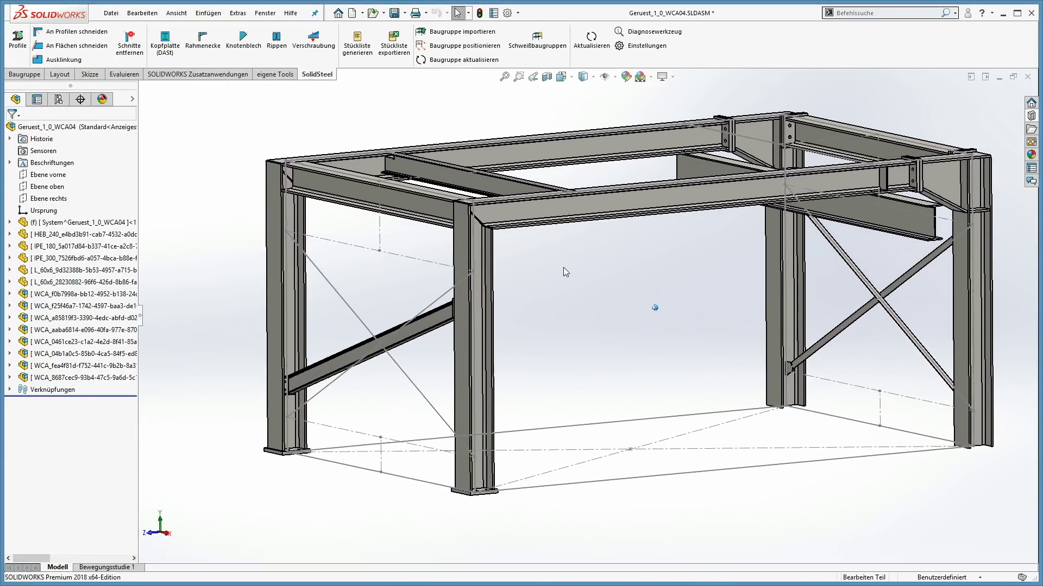
double_click(536, 488)
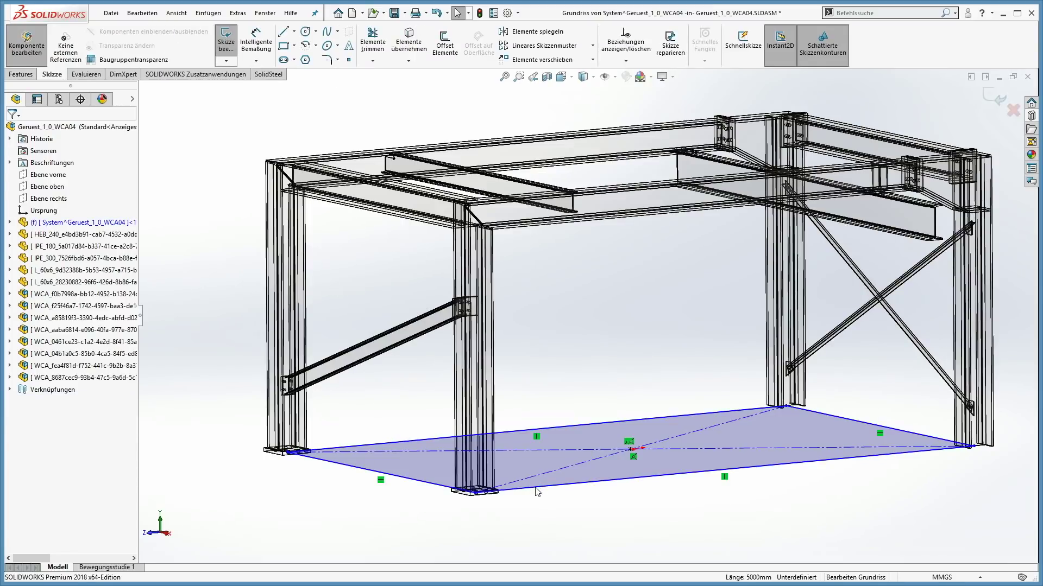
scroll(536, 491, "down", 6)
left_click_drag(533, 485, 454, 518)
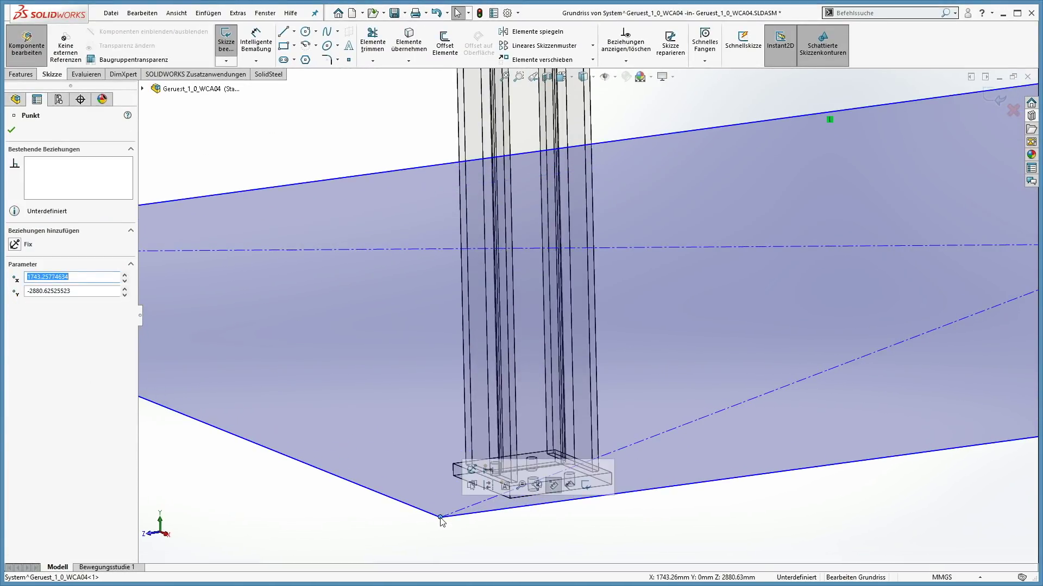
left_click(1002, 101)
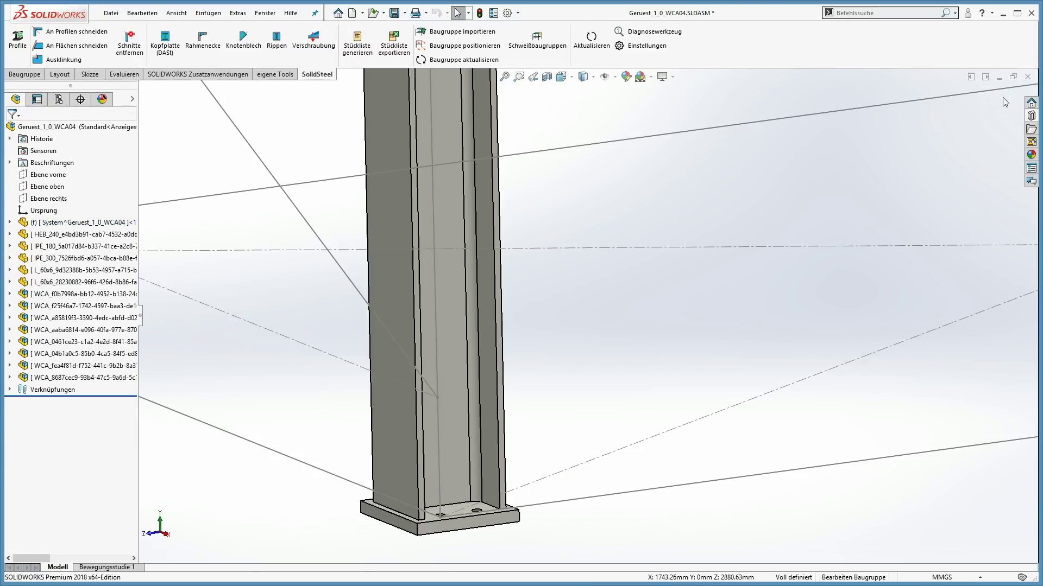
- Examine the columns, beams and end-plate connections of the frame with the altered ground plan
scroll(860, 210, "up", 5)
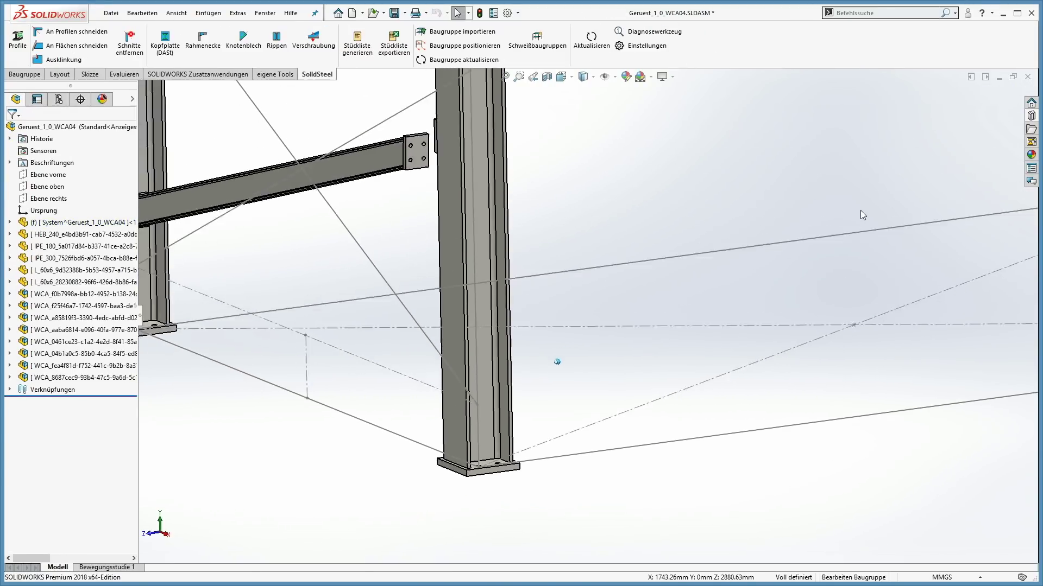
scroll(860, 210, "down", 5)
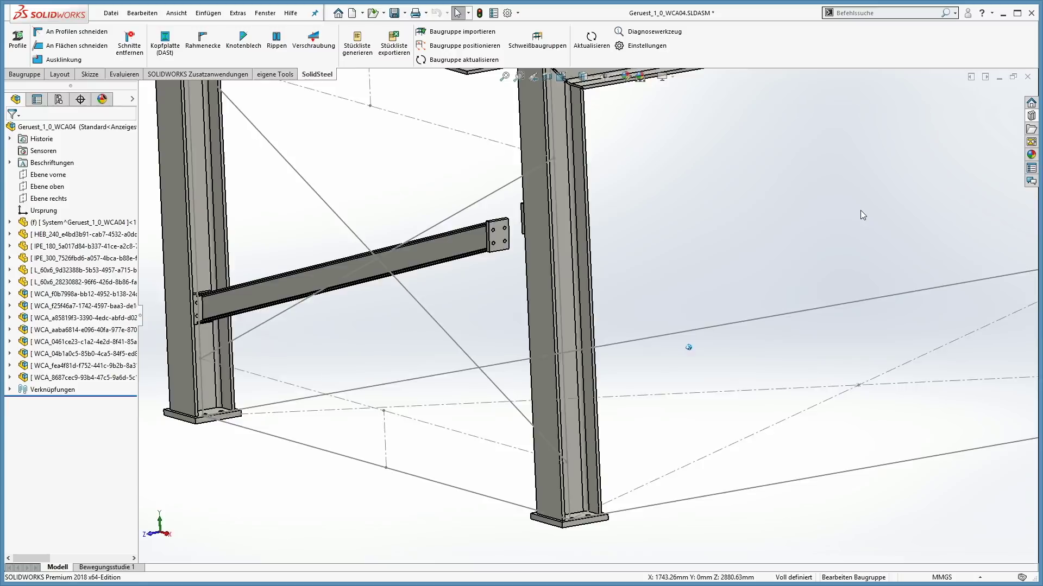
scroll(861, 210, "up", 5)
scroll(860, 210, "down", 4)
scroll(860, 210, "up", 6)
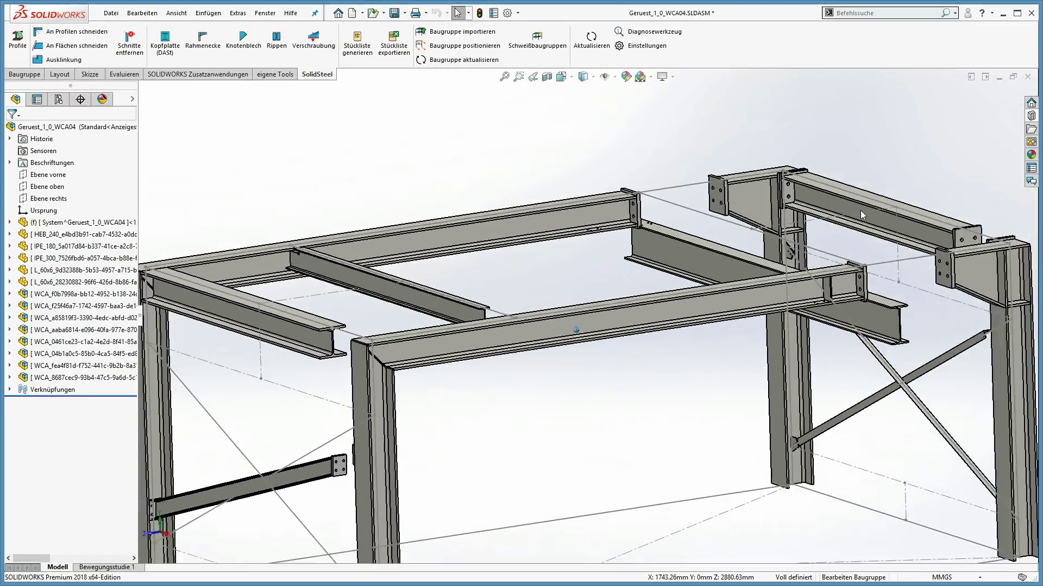
scroll(861, 210, "down", 3)
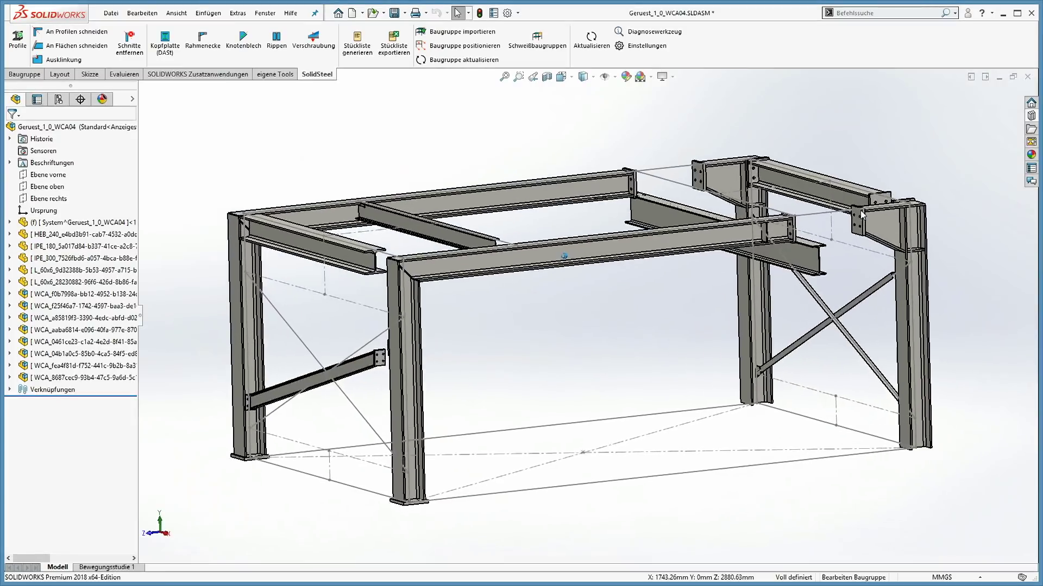